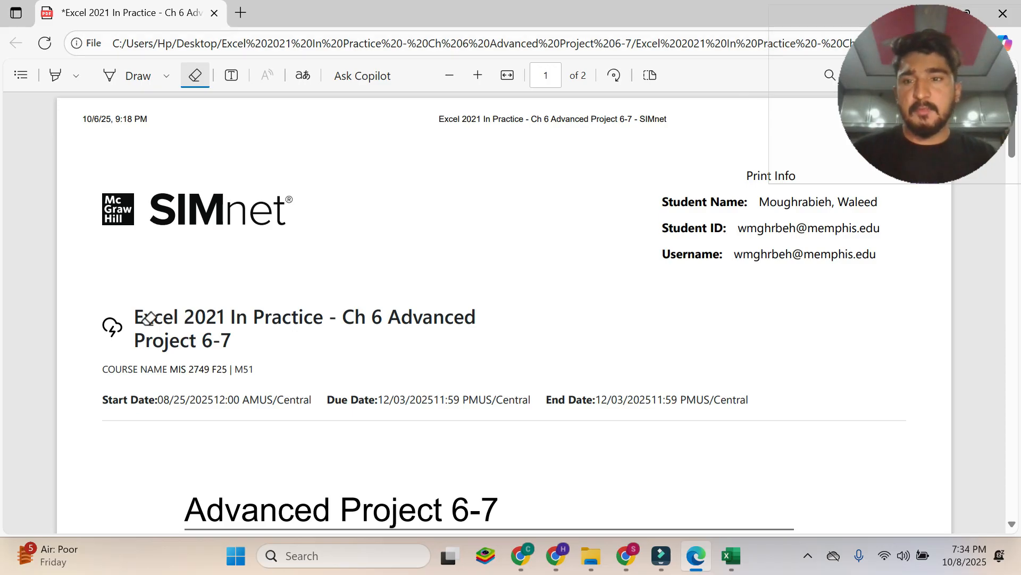
Highlight the title "Excel 2021 In Practice - Ch 6 Advanced Project 6-7" and the course name line in yellow
click(195, 75)
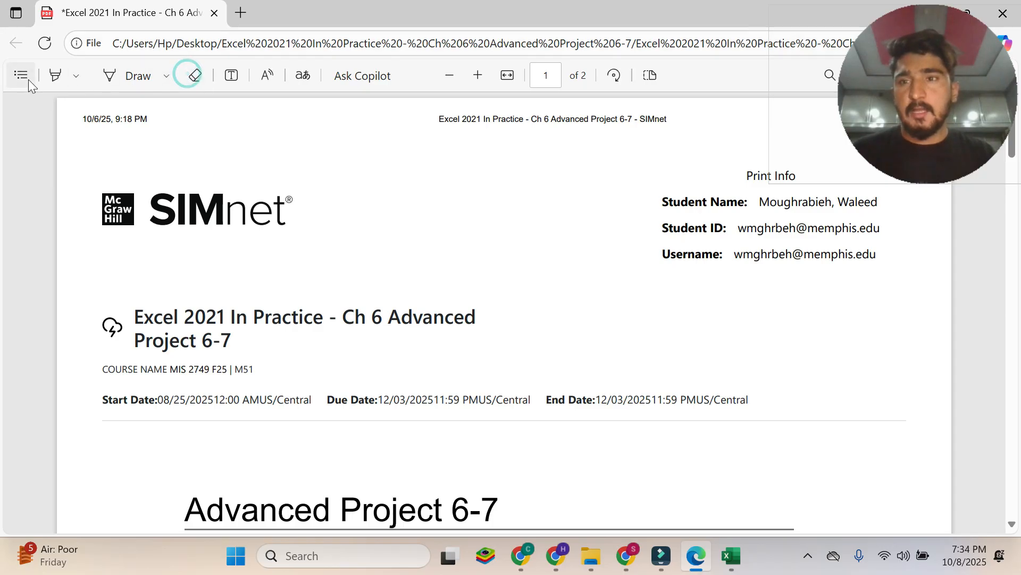
click(54, 75)
click(135, 321)
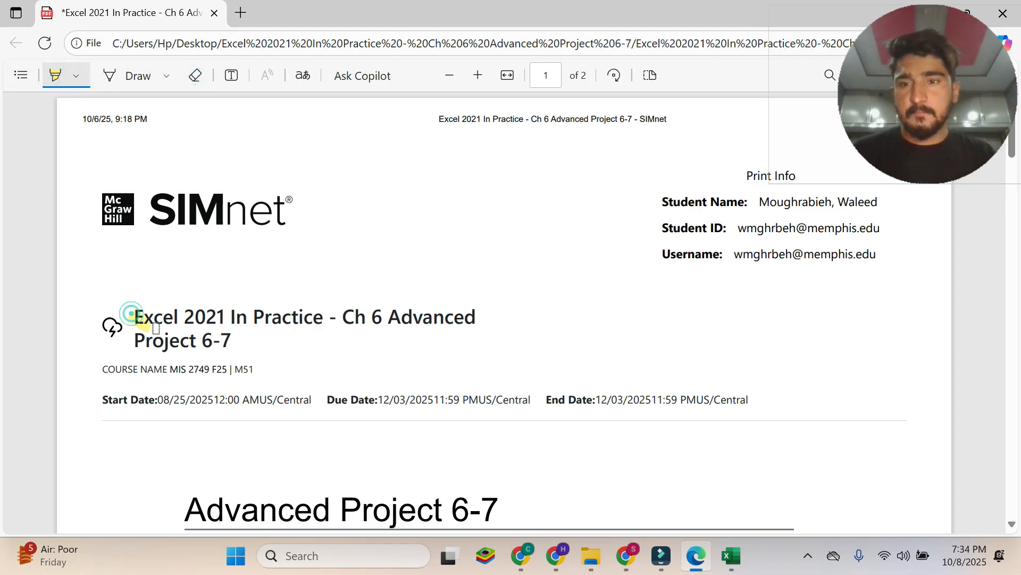
click(194, 75)
click(141, 287)
click(56, 75)
drag(137, 315, 249, 338)
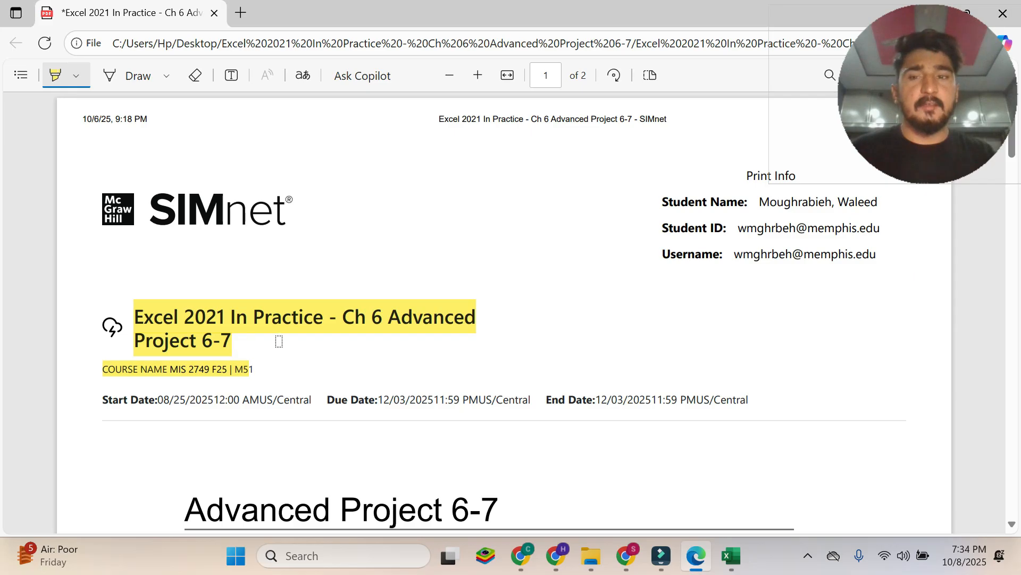
Highlight the headings "Advanced Project 6-7", "Skills Covered in This Project" and "Steps to complete This Project" in yellow
scroll(279, 341, down, 4)
drag(183, 271, 496, 266)
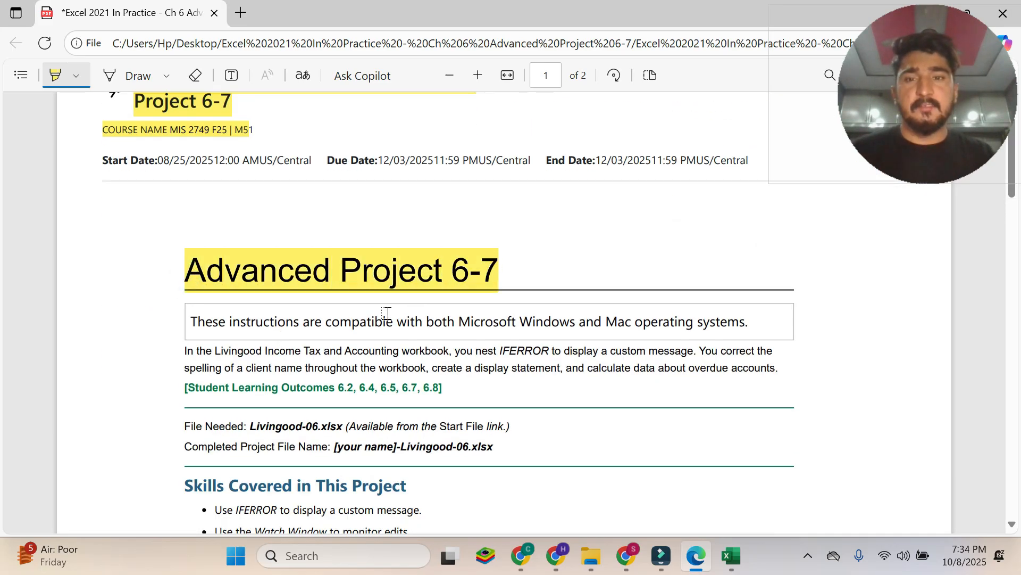
scroll(388, 310, down, 5)
drag(184, 166, 409, 167)
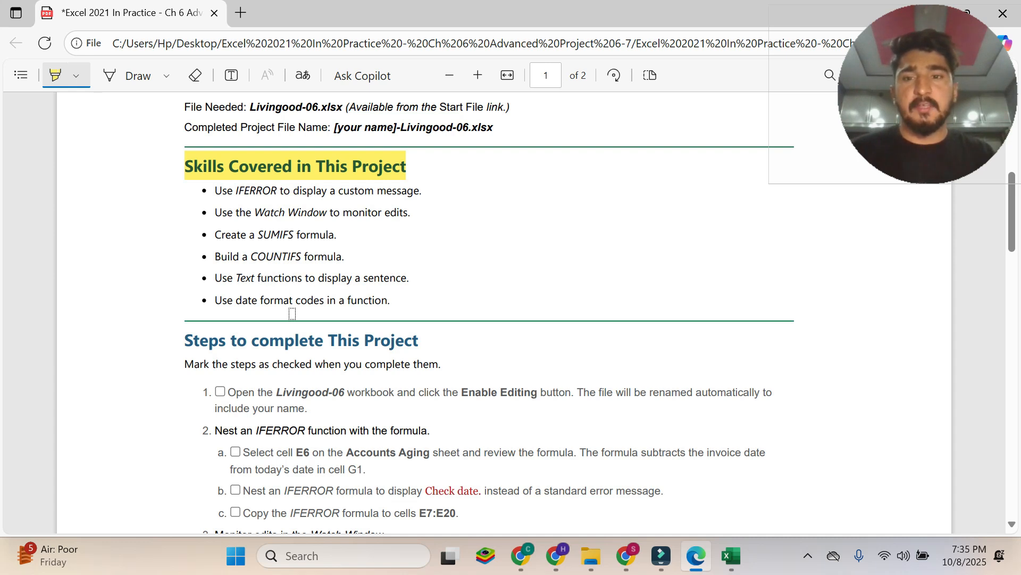
scroll(287, 308, down, 5)
scroll(187, 183, up, 2)
drag(188, 183, 423, 179)
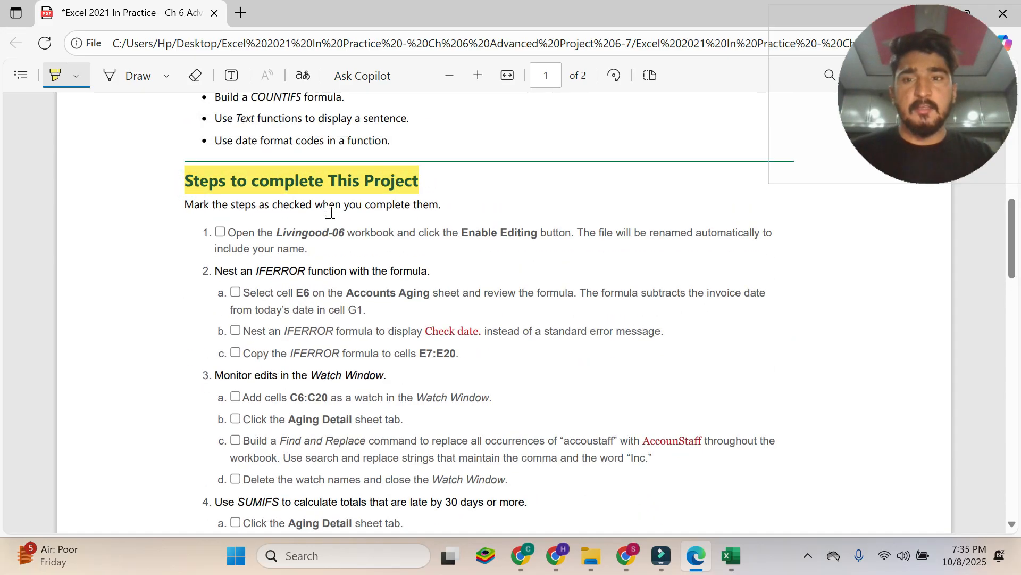
Skim all the project instructions and the completed-workbook figures through to the end of the document, and return to instruction 1
scroll(330, 218, down, 15)
scroll(331, 221, down, 12)
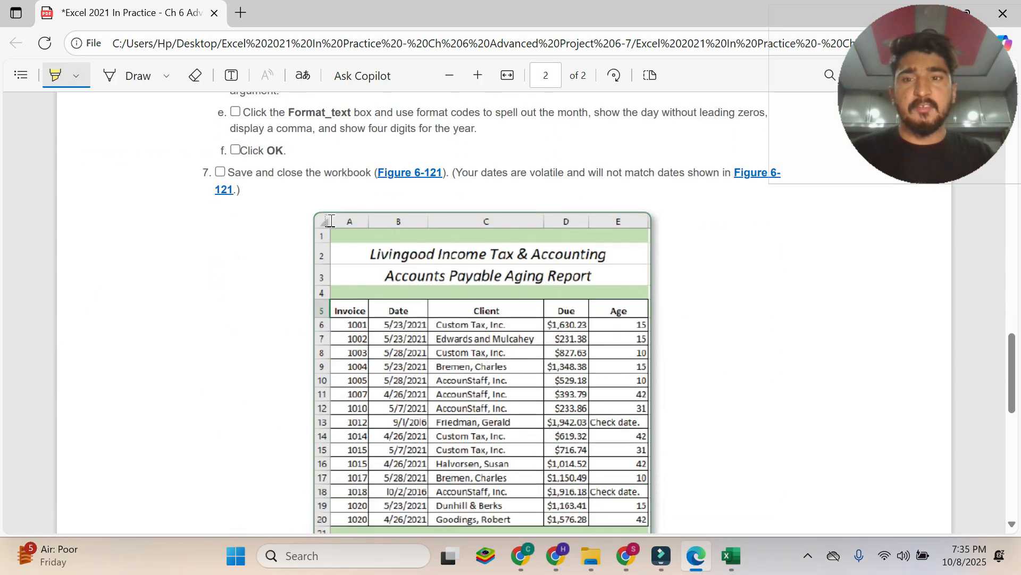
scroll(330, 220, up, 12)
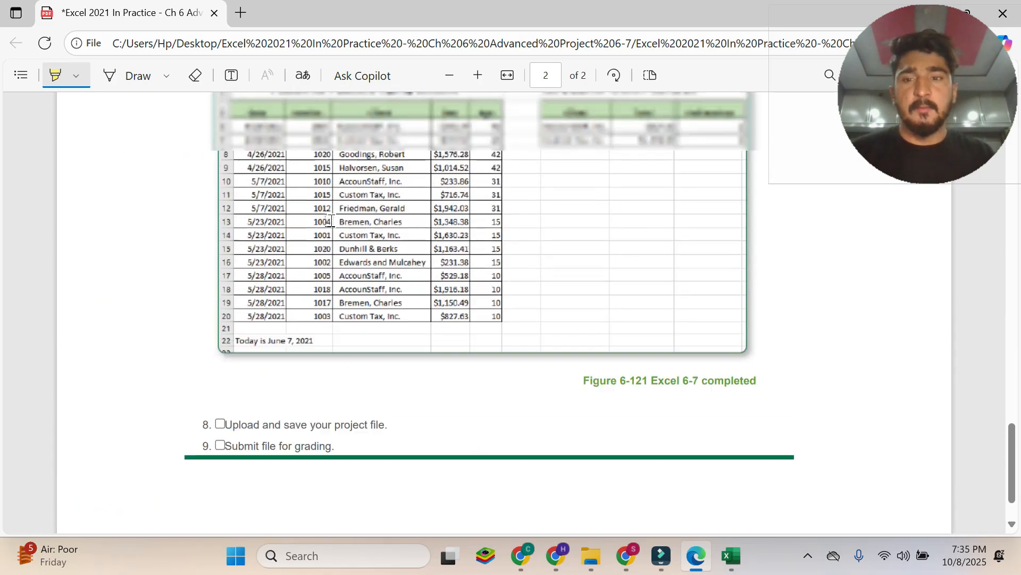
scroll(331, 221, down, 1)
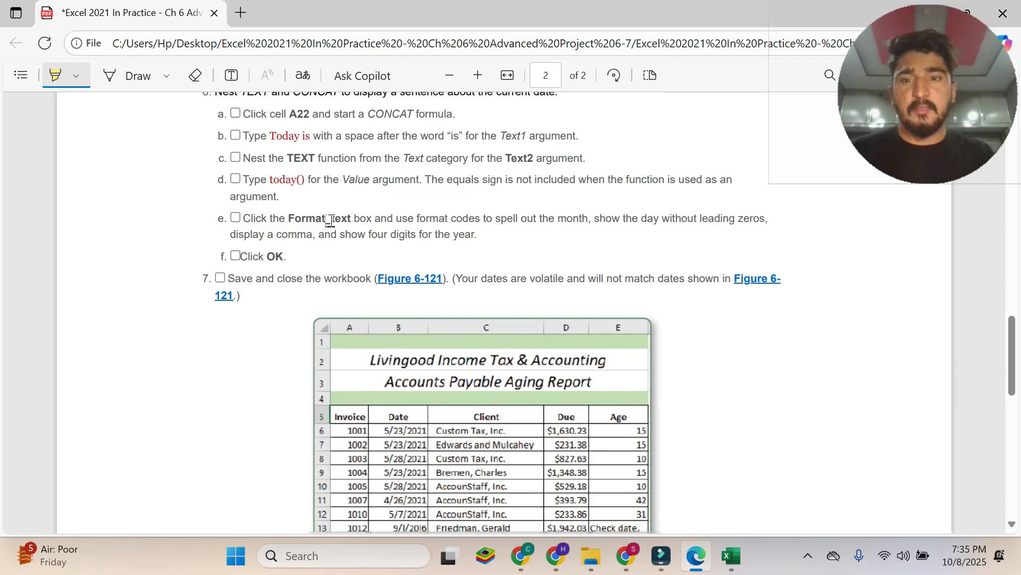
scroll(330, 220, up, 3)
scroll(331, 220, down, 3)
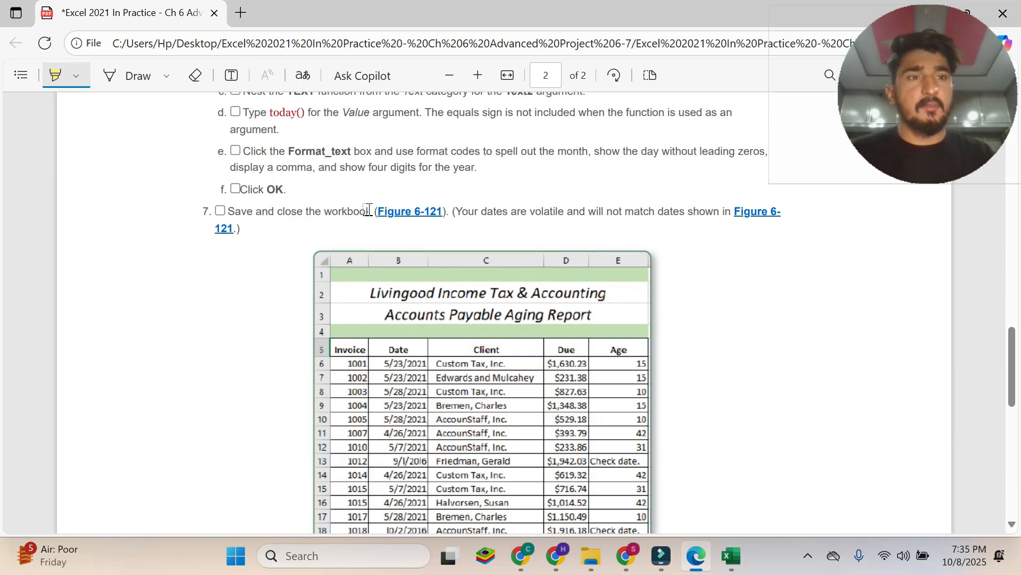
scroll(369, 215, down, 10)
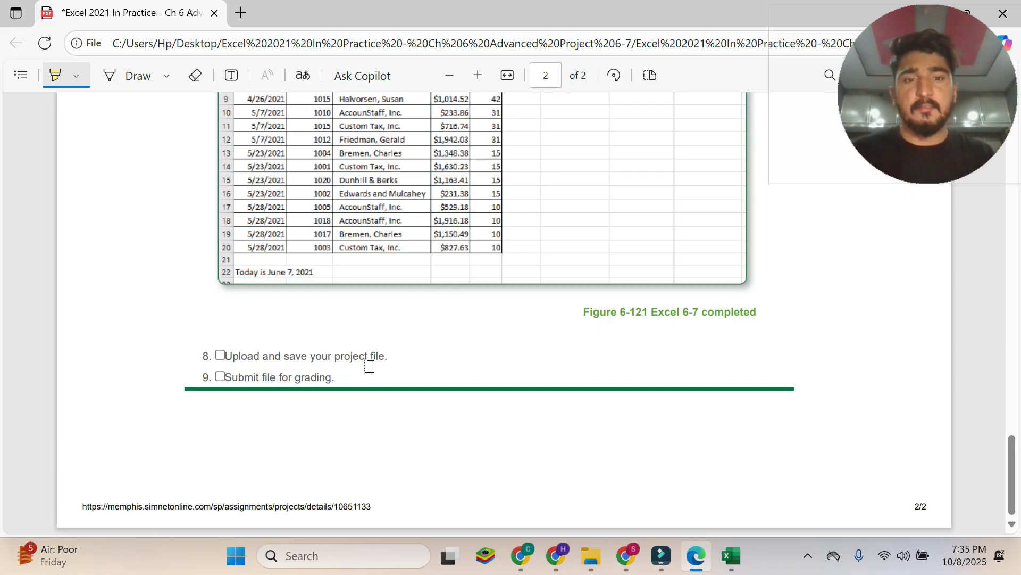
scroll(370, 367, up, 10)
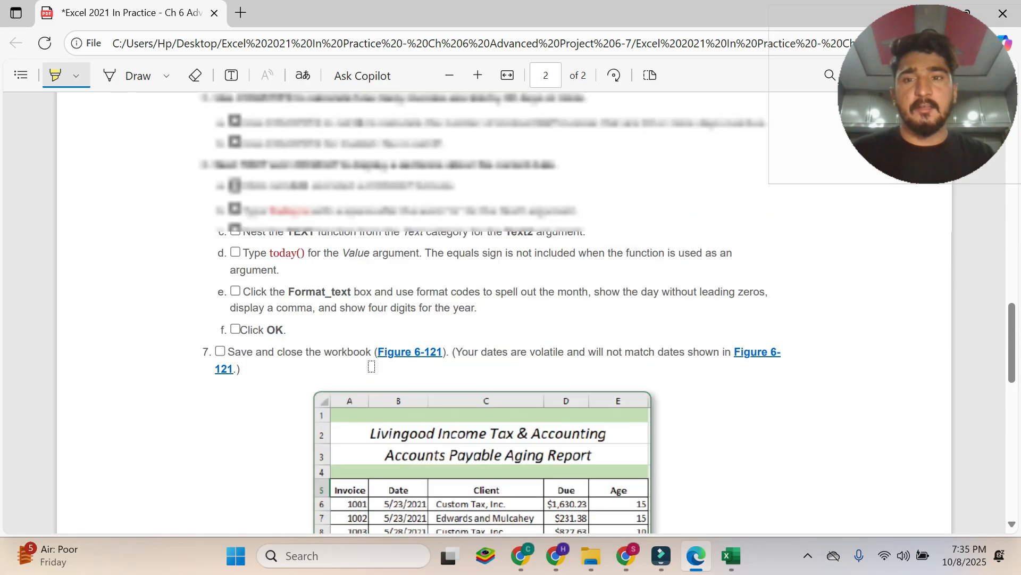
scroll(372, 366, up, 3)
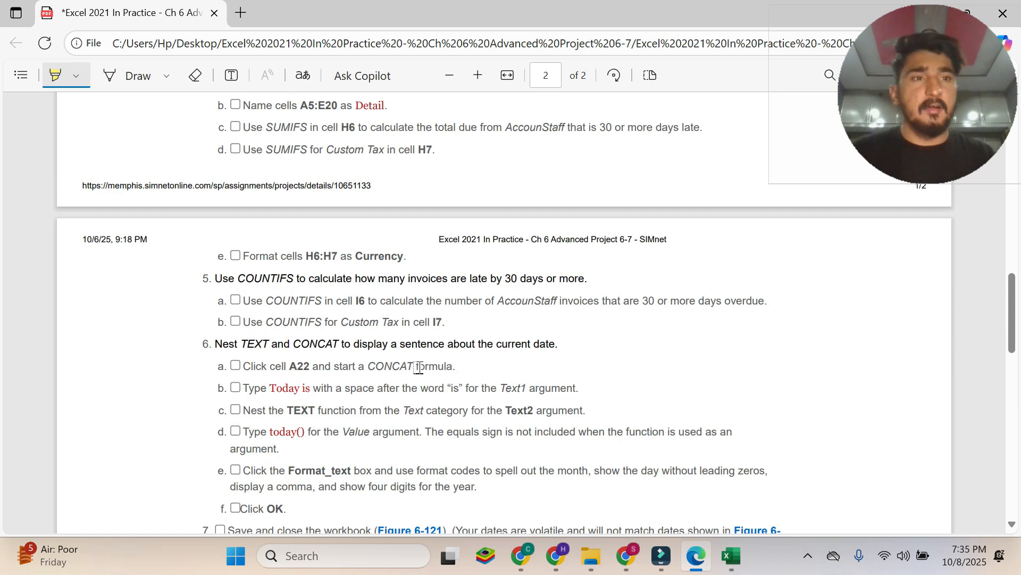
scroll(415, 367, up, 10)
scroll(419, 367, down, 3)
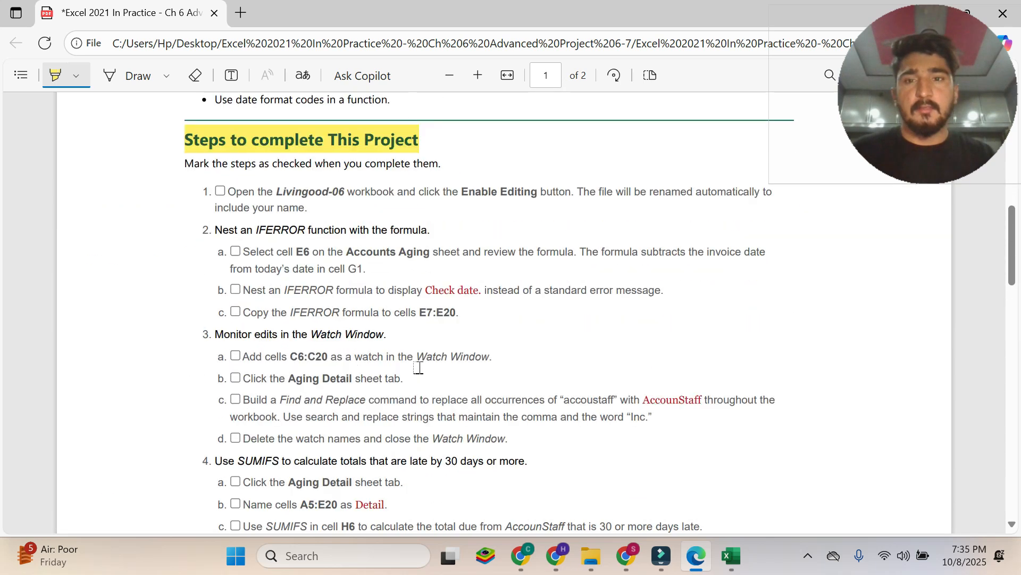
Turn off highlighting and read instruction 1 on opening and renaming the Livingood-06 workbook, checking the workbook open in Excel
click(62, 74)
drag(228, 192, 583, 191)
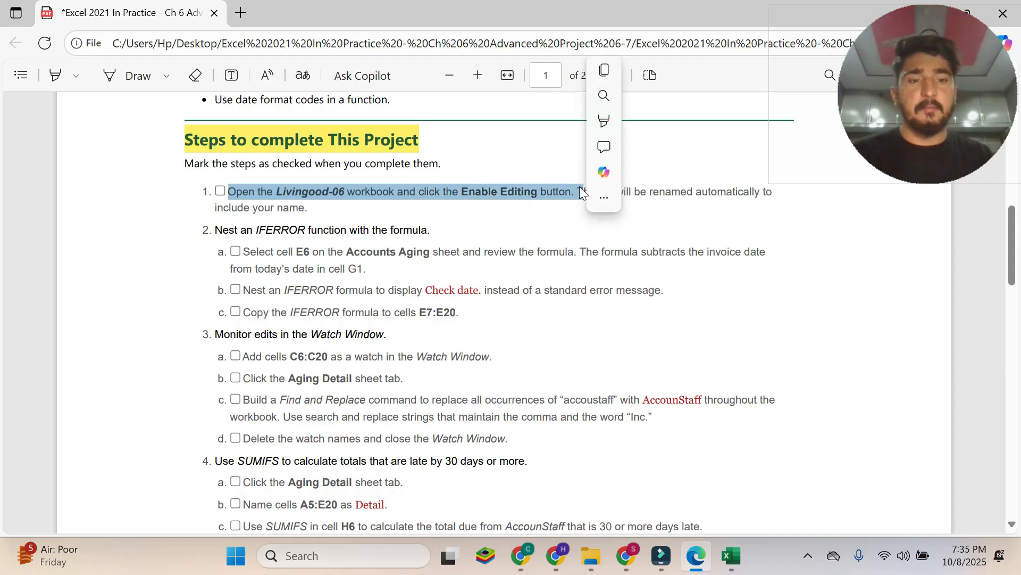
click(732, 557)
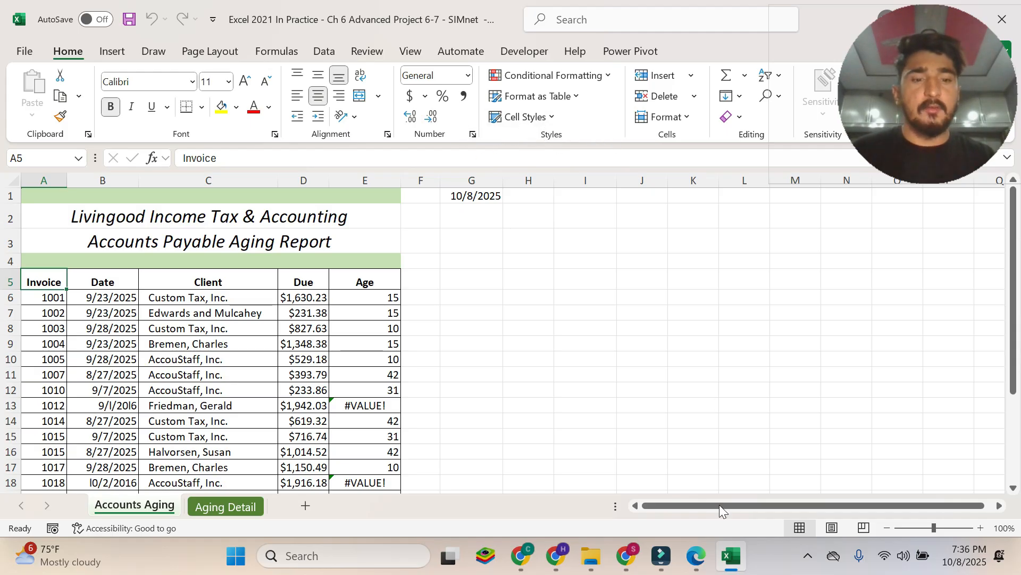
click(696, 555)
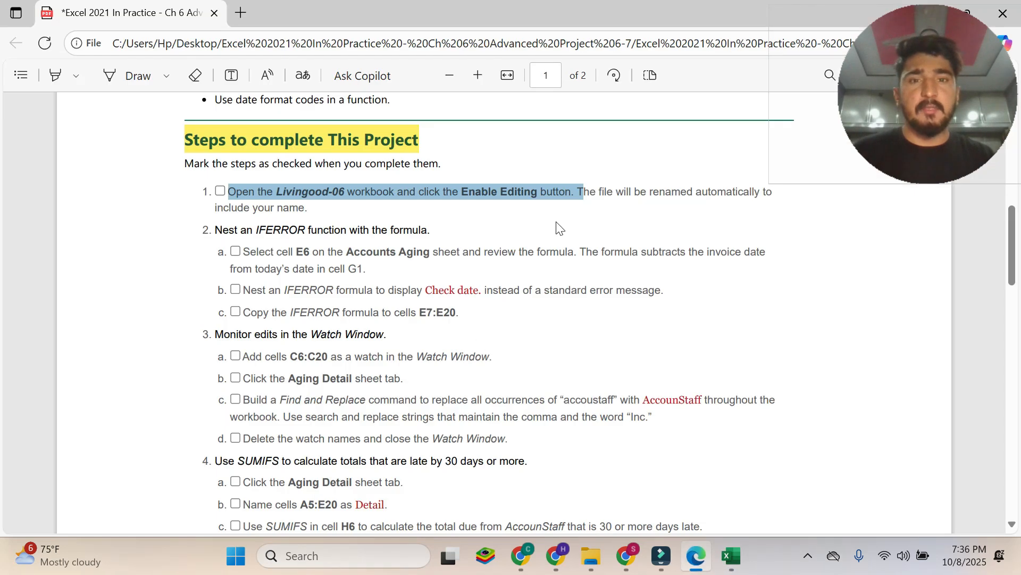
click(581, 192)
double_click(580, 192)
drag(580, 192, 773, 193)
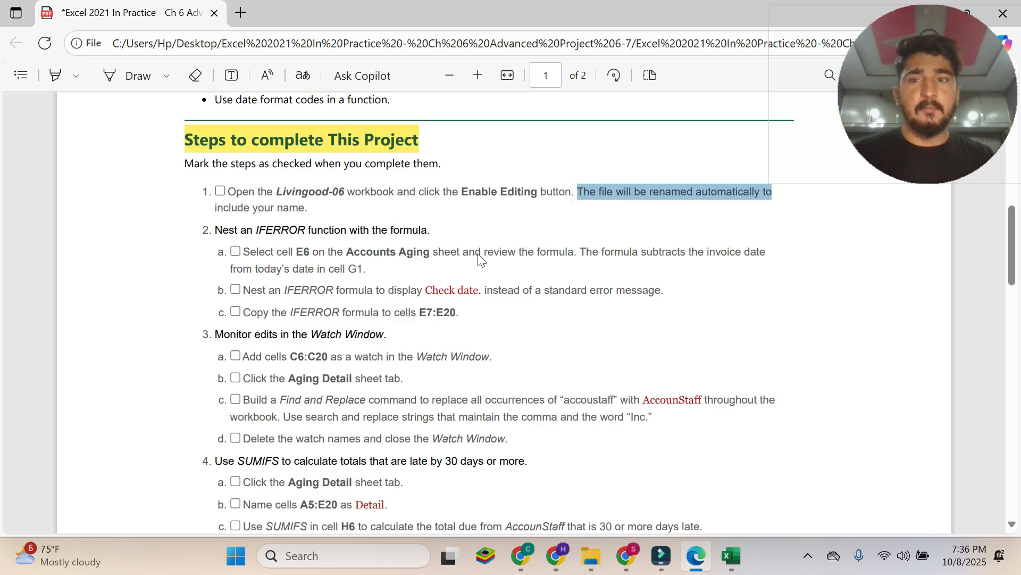
drag(215, 208, 307, 208)
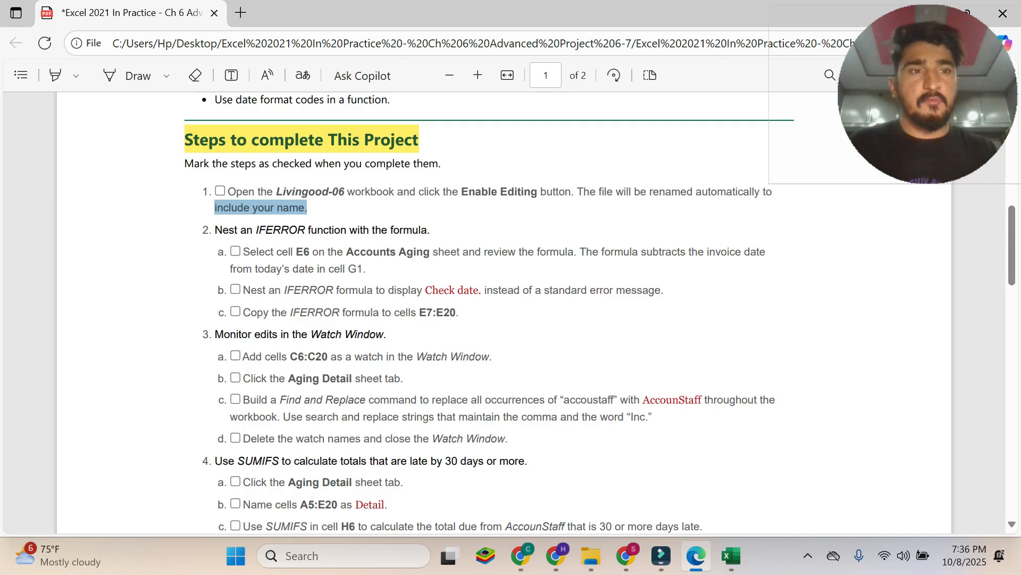
click(474, 212)
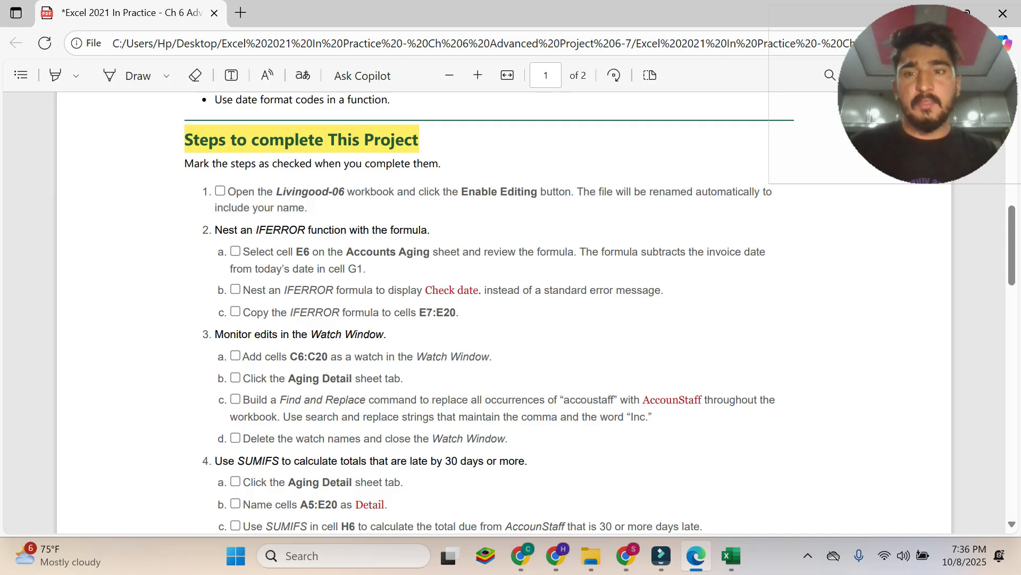
Read instruction 2a about reviewing the formula in cell E6 on the Accounts Aging sheet, glancing at the workbook in Excel
drag(215, 230, 421, 229)
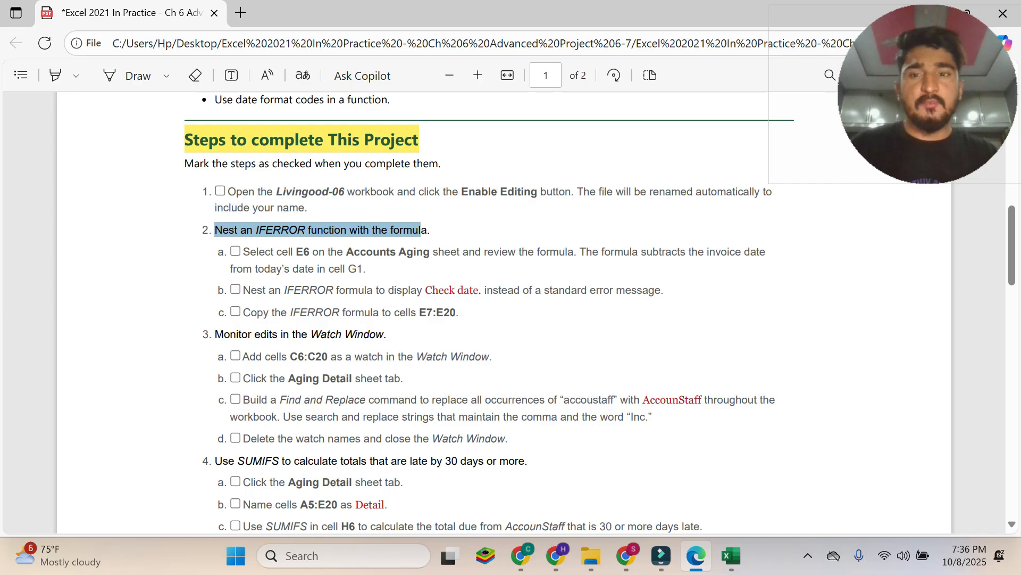
drag(241, 251, 367, 270)
right_click(395, 251)
click(423, 213)
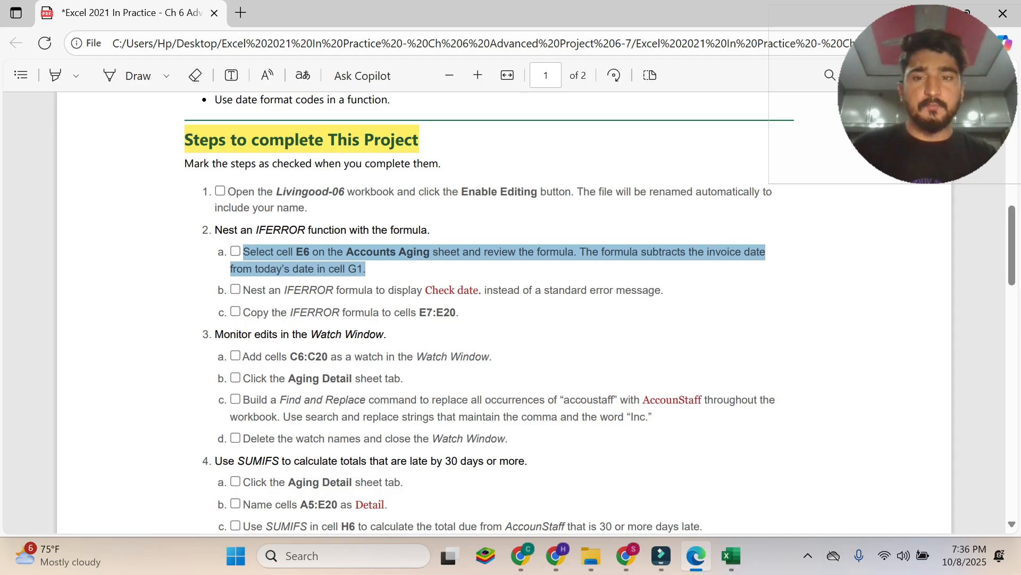
click(732, 556)
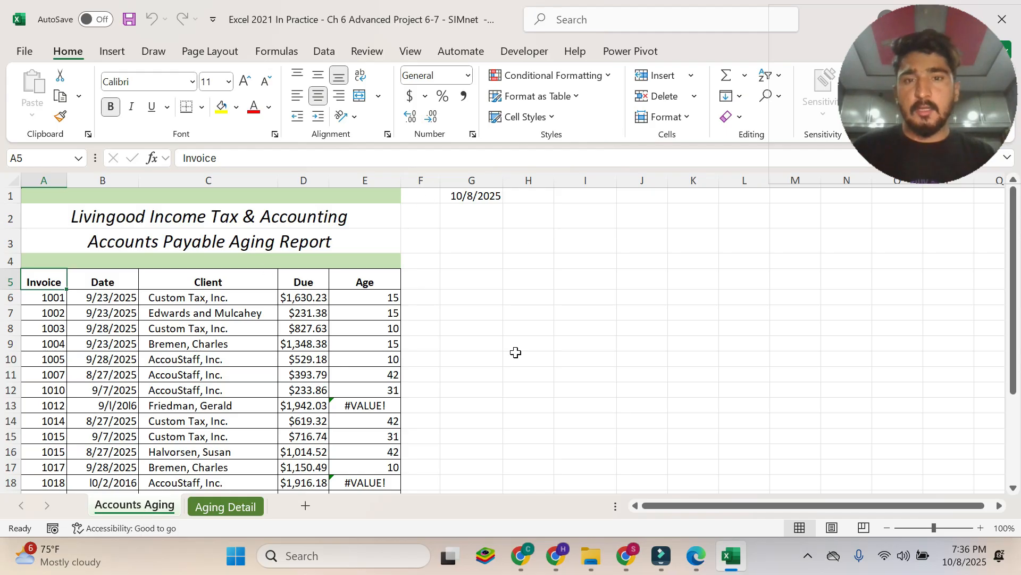
click(698, 556)
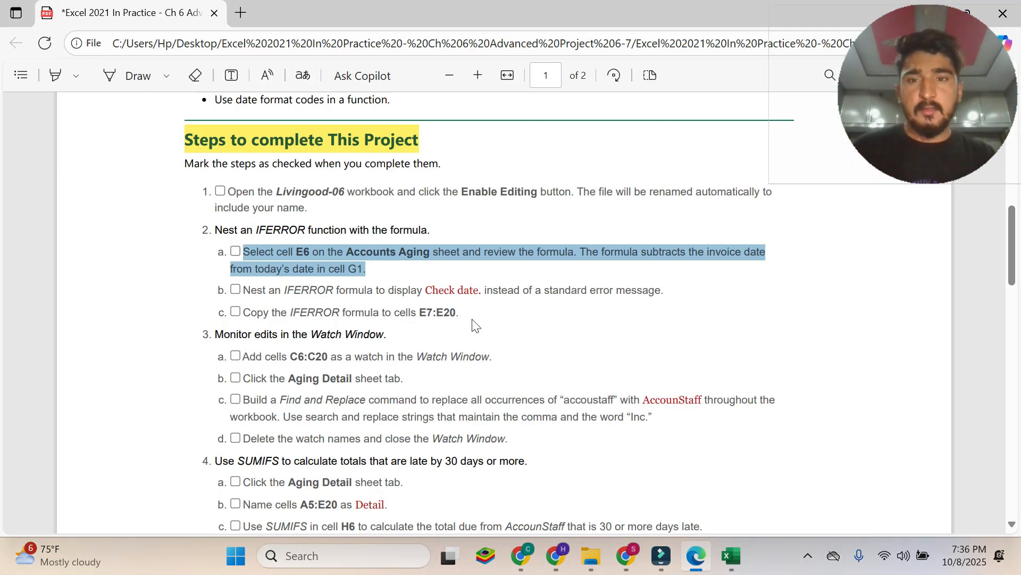
Switch to Excel, select cell E6 on the Accounts Aging sheet and examine its formula against instruction 2a
click(732, 556)
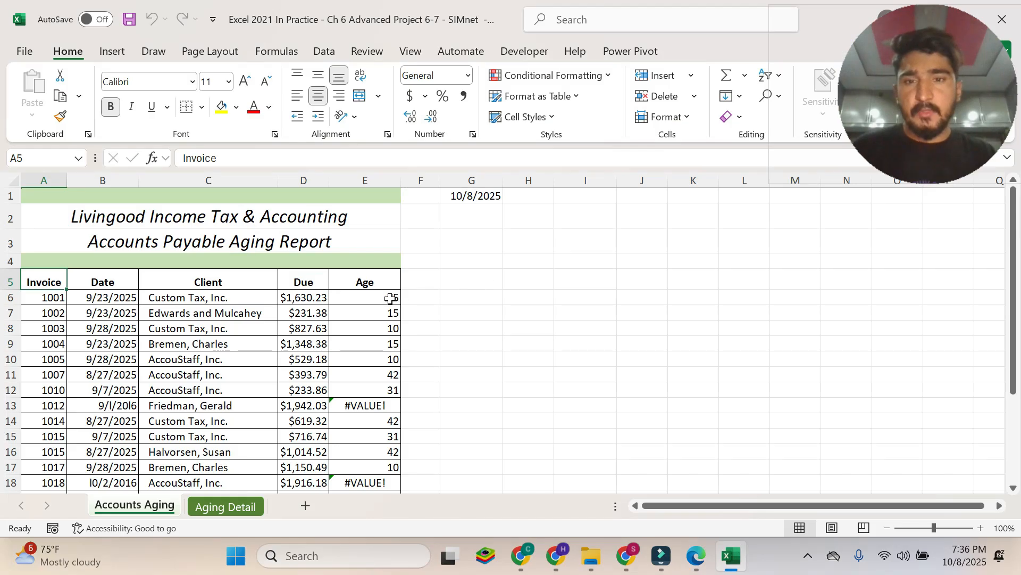
click(391, 299)
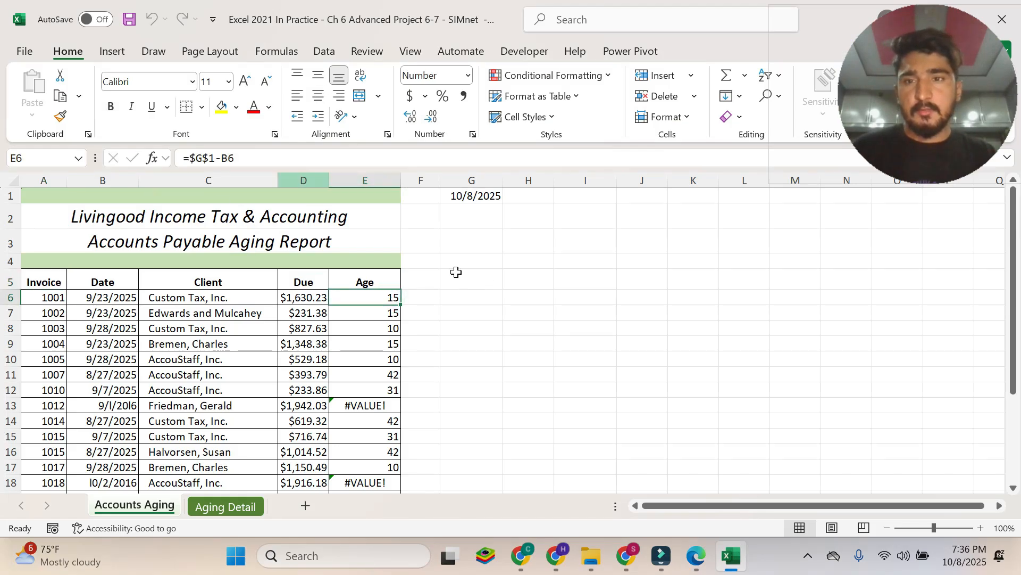
click(697, 556)
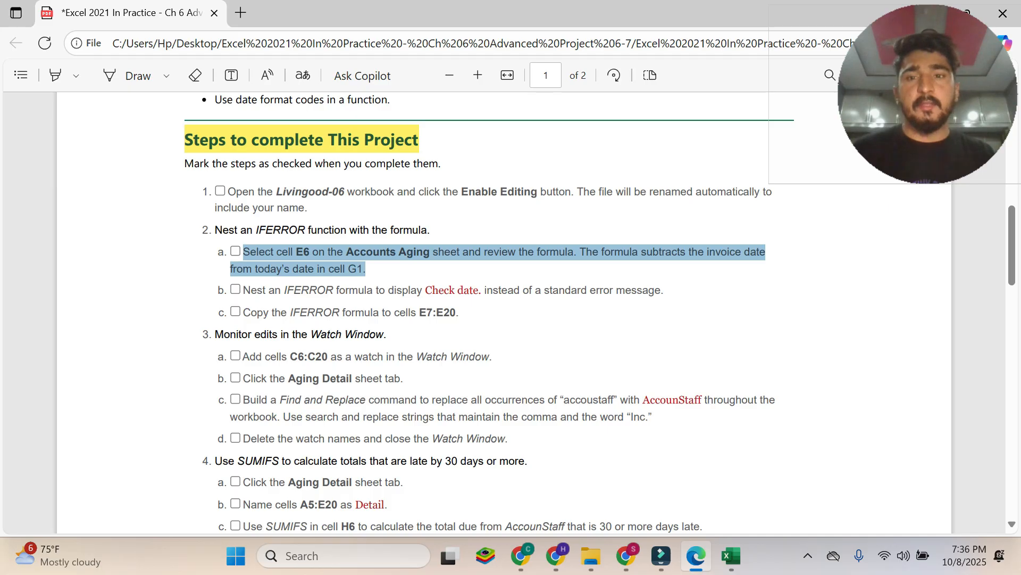
click(732, 555)
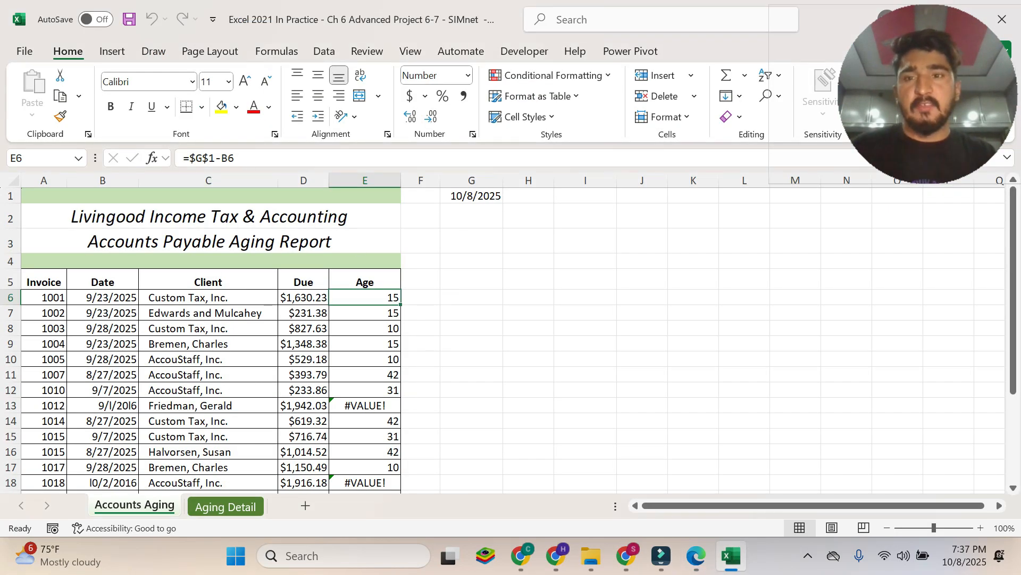
click(208, 159)
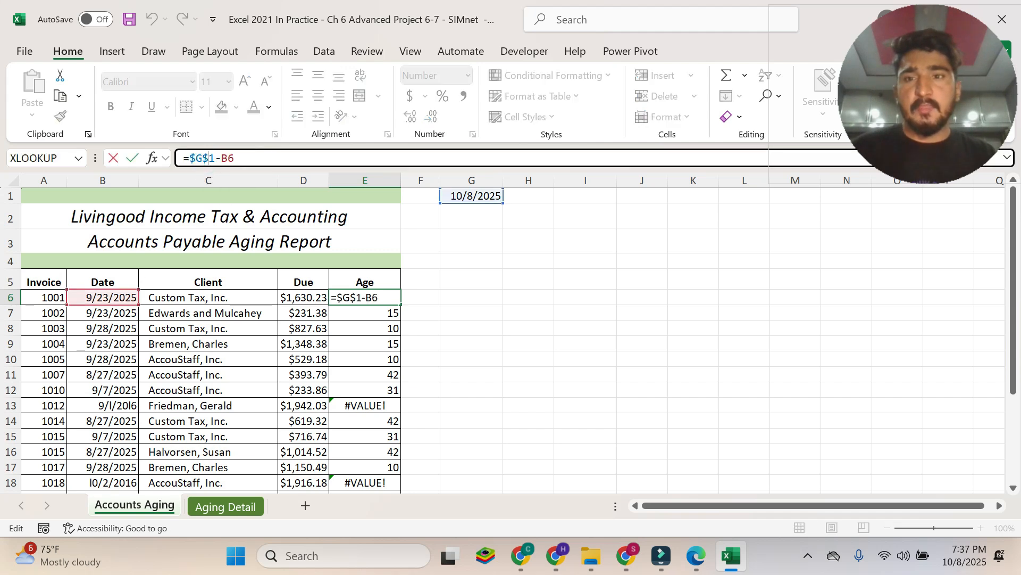
click(231, 158)
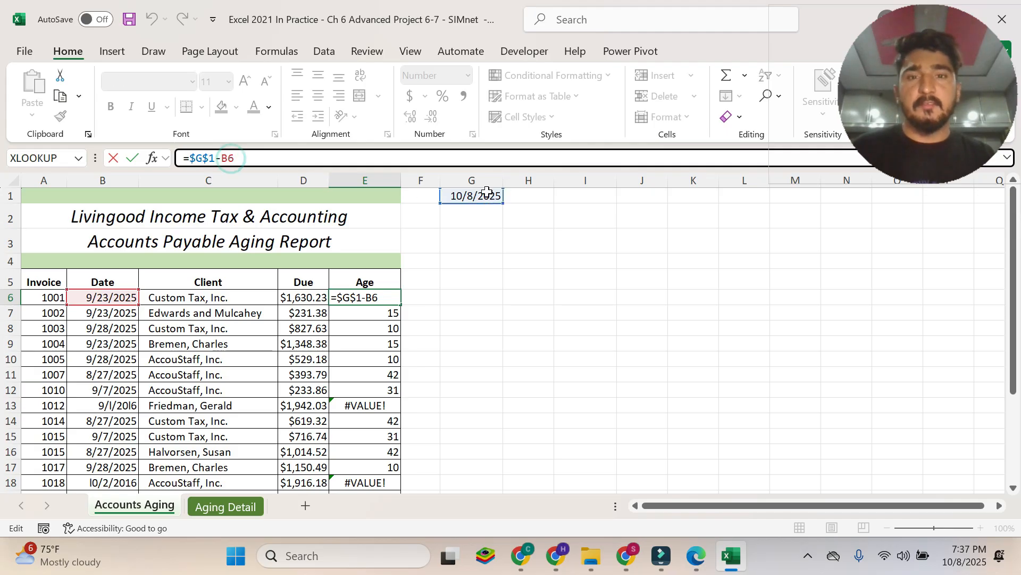
Switch back to the PDF in Edge and read instruction 2b on nesting an IFERROR formula that displays "Check date."
click(696, 556)
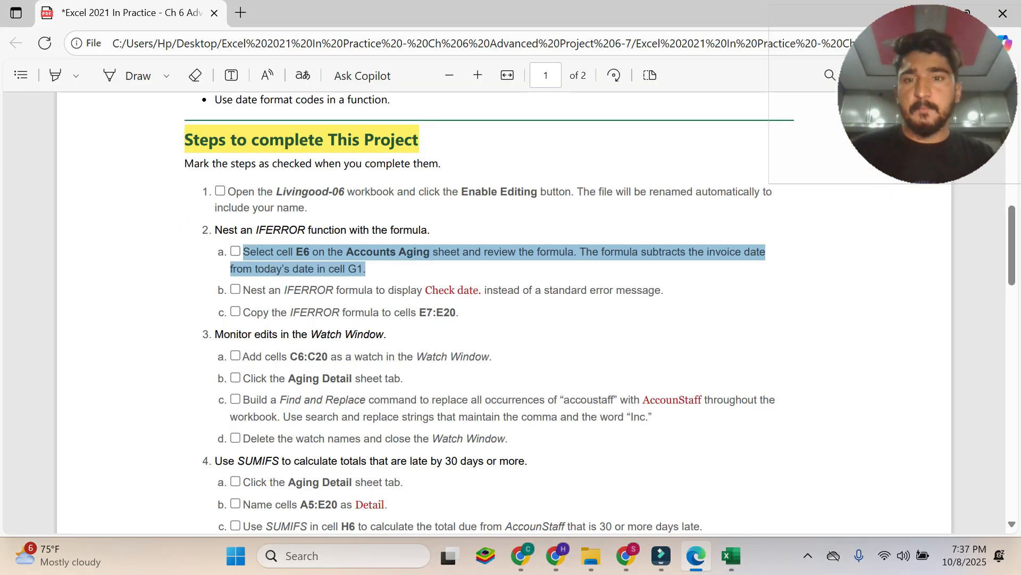
click(295, 290)
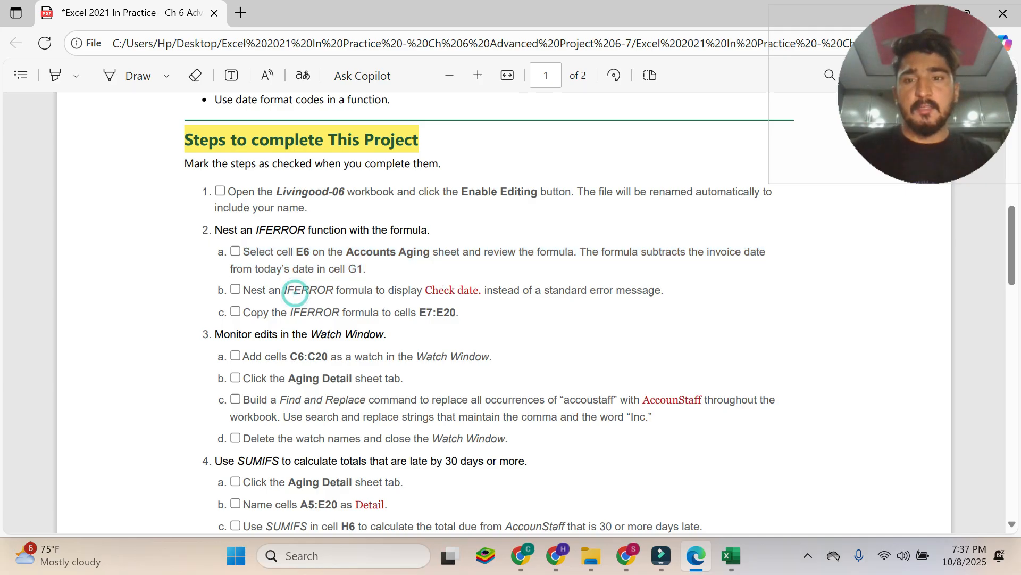
drag(244, 290, 655, 290)
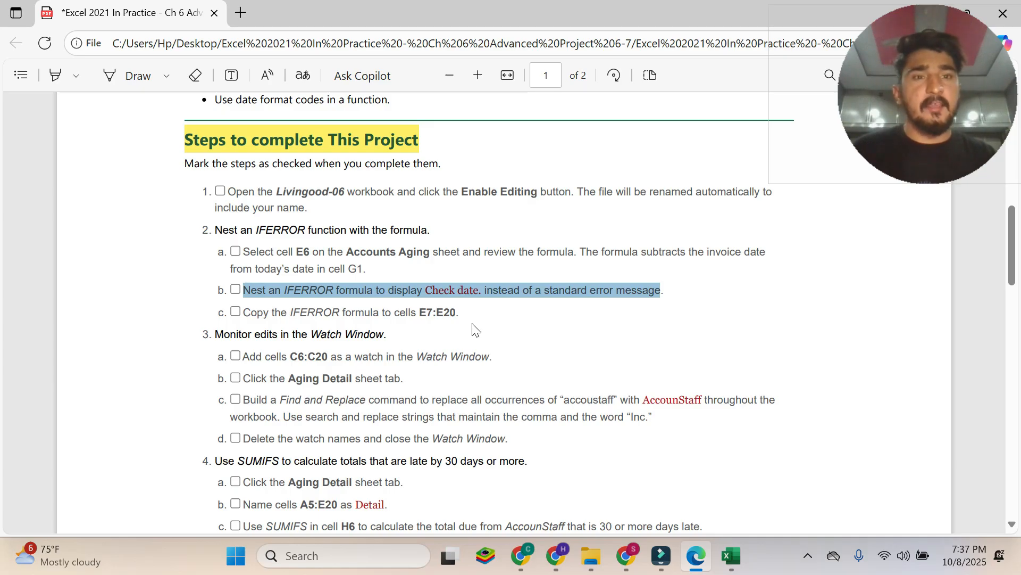
Switch to Excel and wrap the formula in cell E6 in an IFERROR function, using $G$1-B6 as the value argument
click(731, 555)
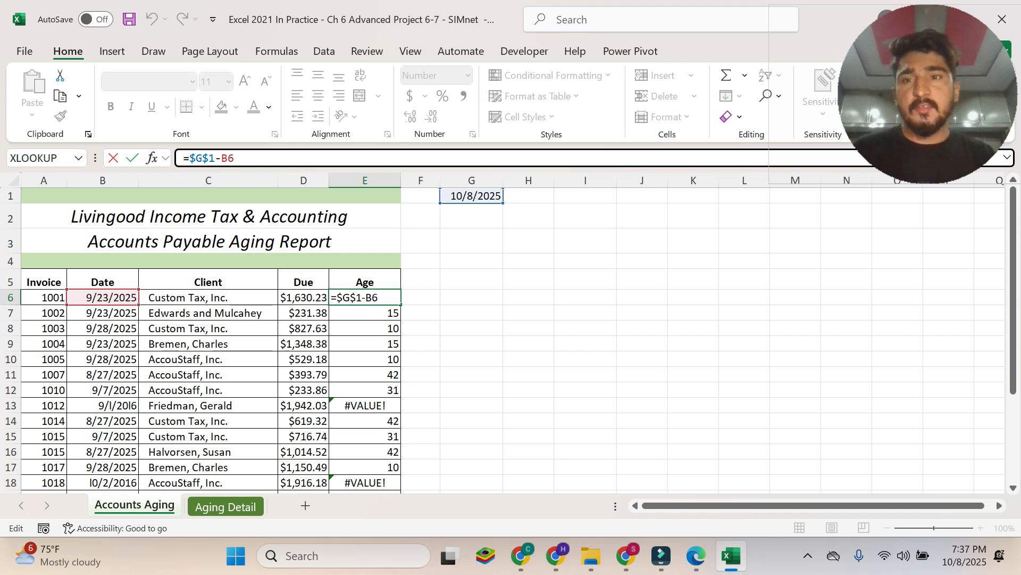
click(189, 159)
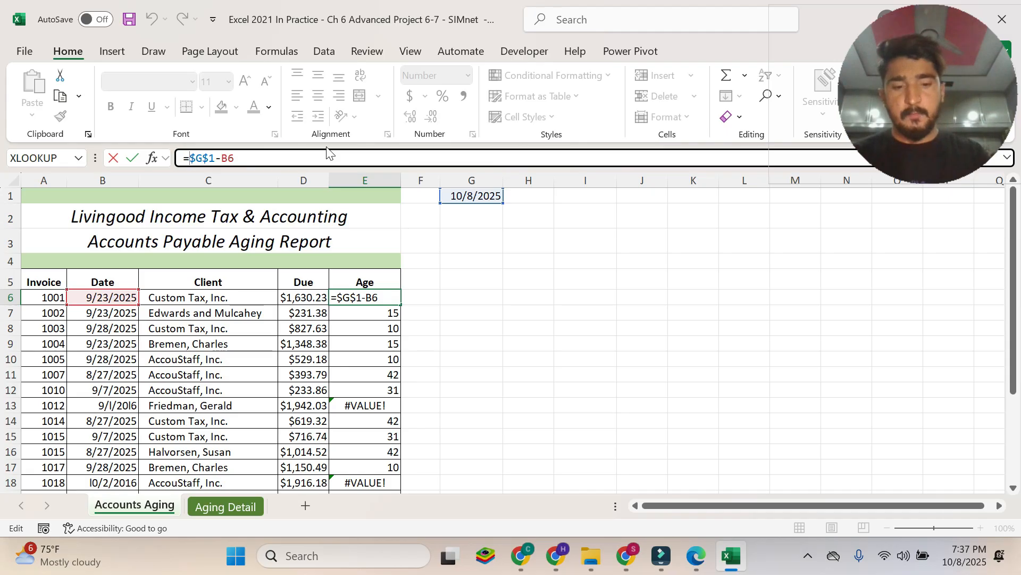
text(if)
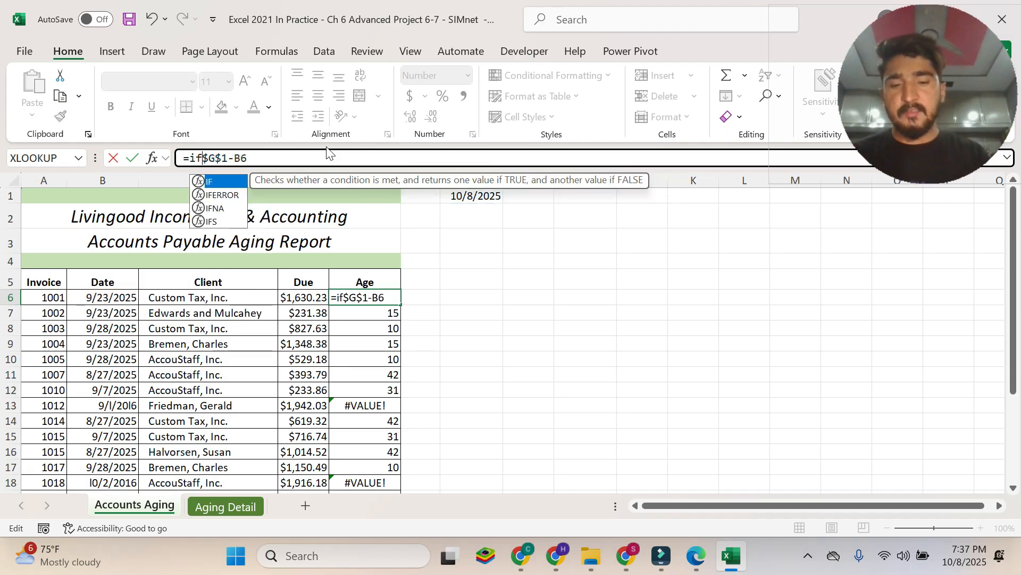
click(226, 195)
key(Tab)
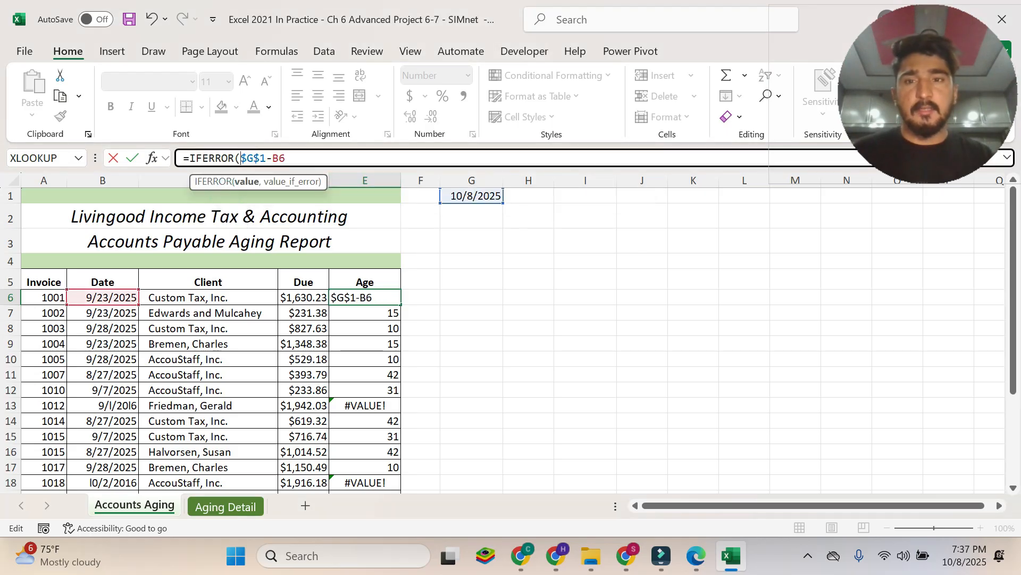
click(294, 156)
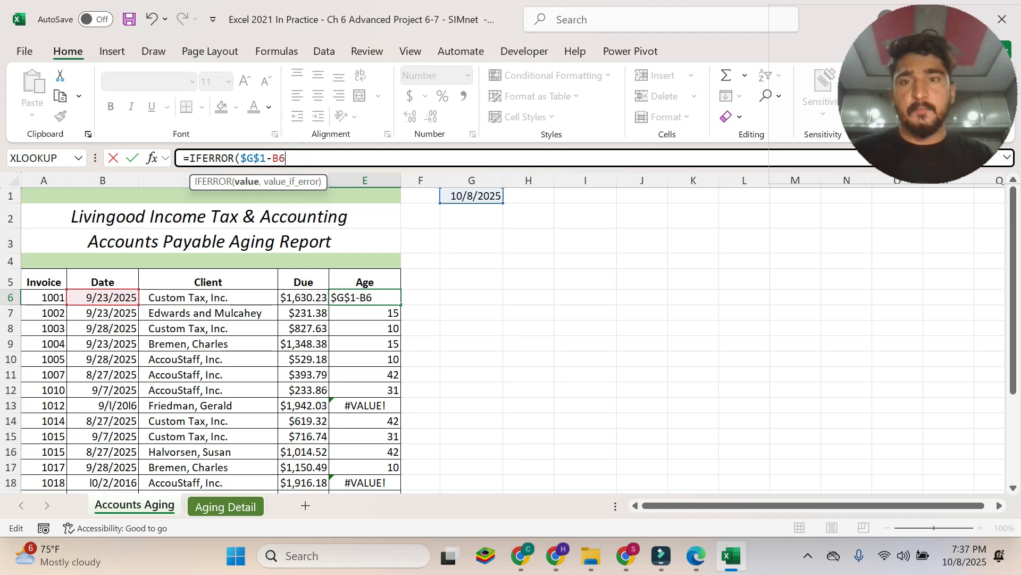
Switch to the PDF in Edge and check the replacement error text given in instruction 2b
click(696, 556)
click(489, 291)
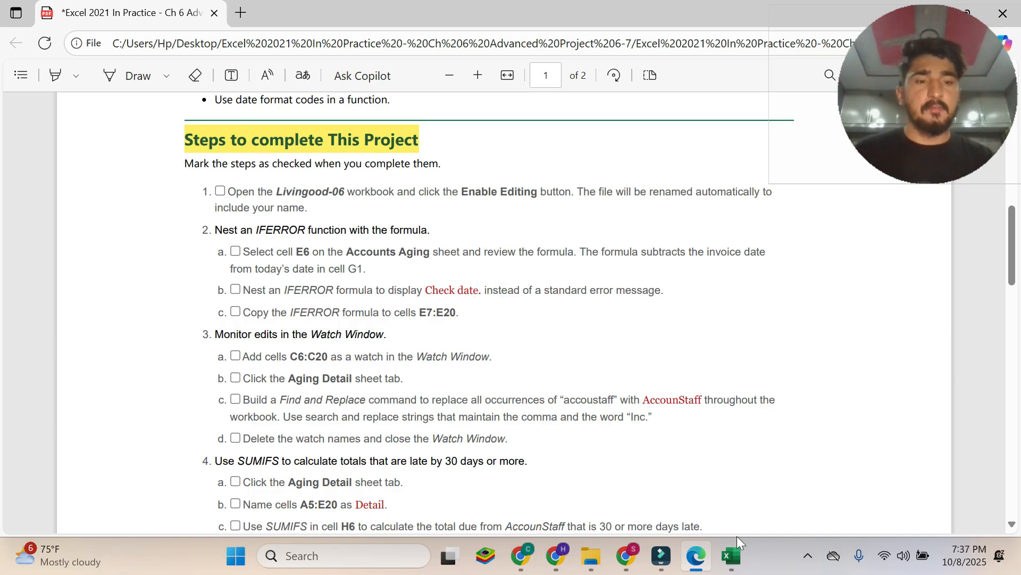
double_click(427, 290)
drag(427, 290, 461, 306)
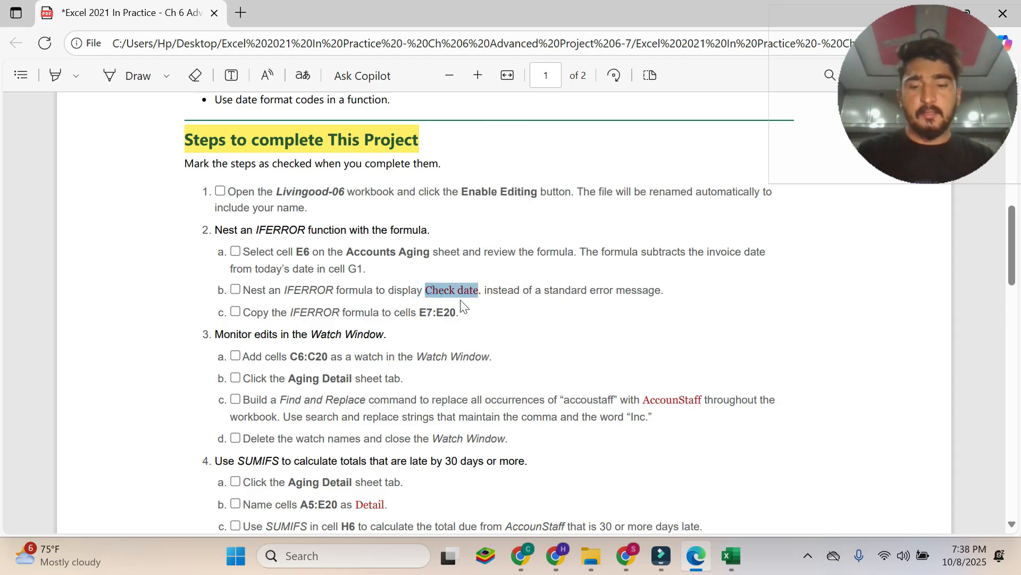
Switch to Excel and complete E6 as =IFERROR($G$1-B6,"Check date")
click(732, 556)
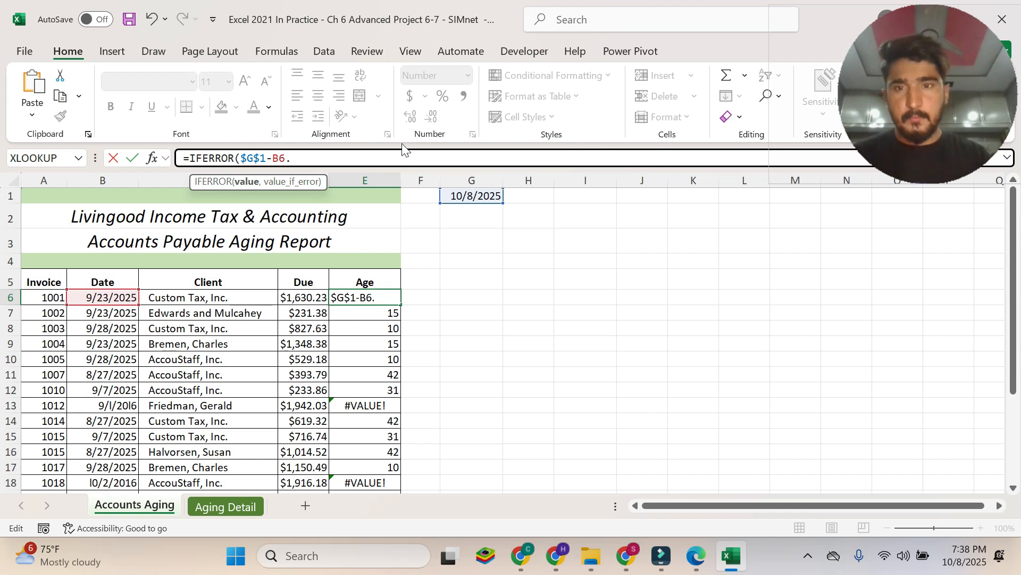
text(,")
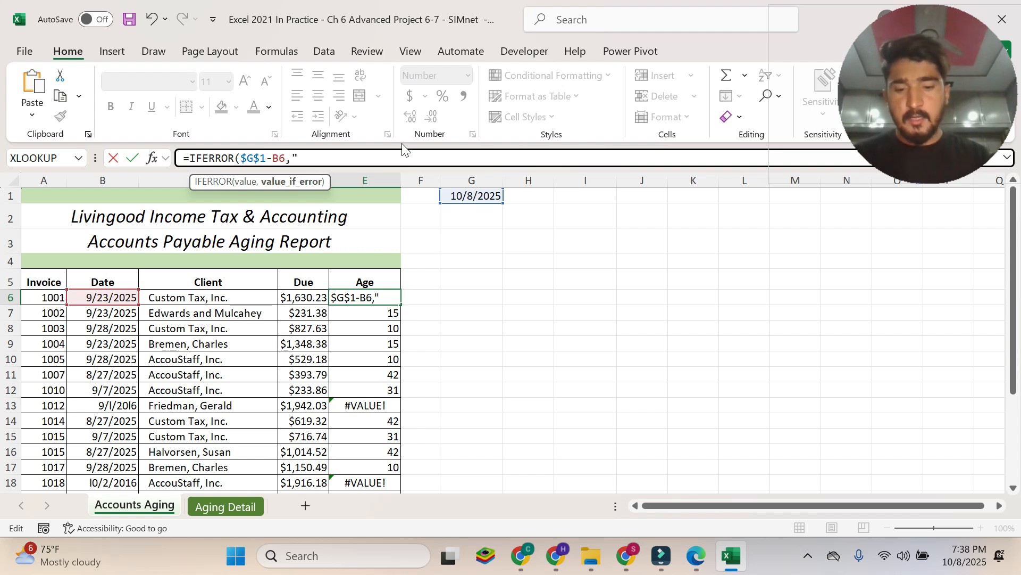
text(Check date)
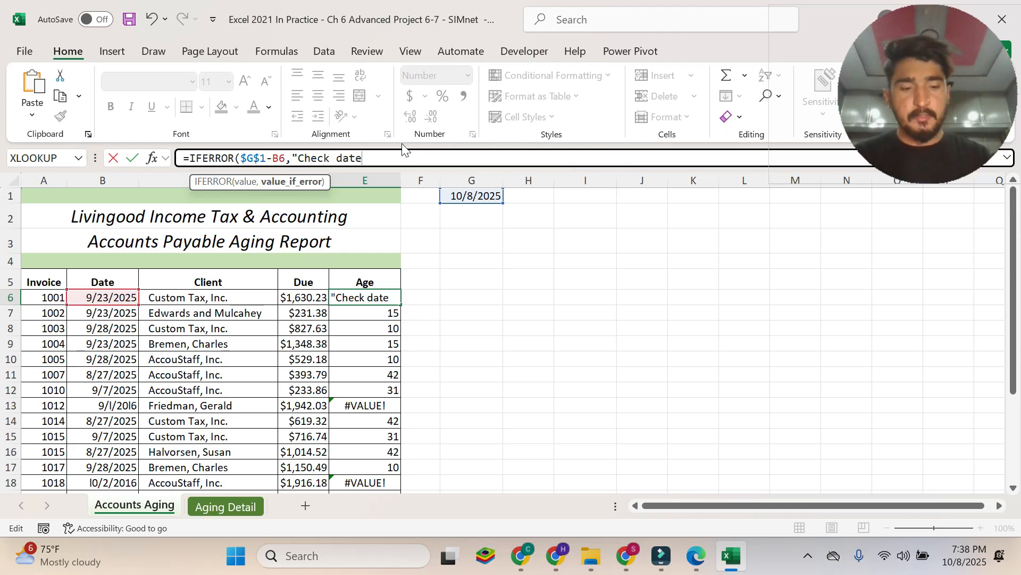
text(")
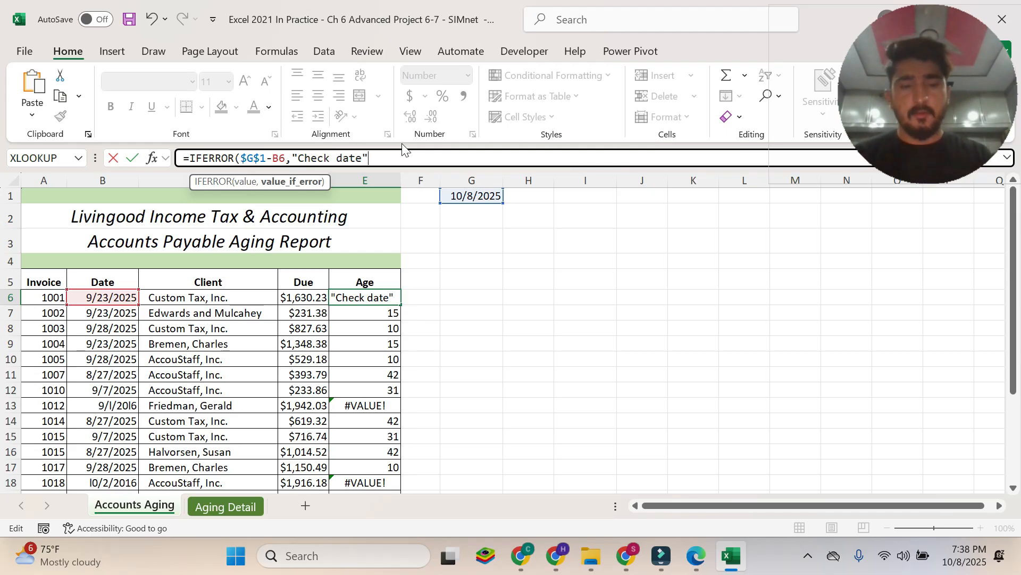
text())
key(Return)
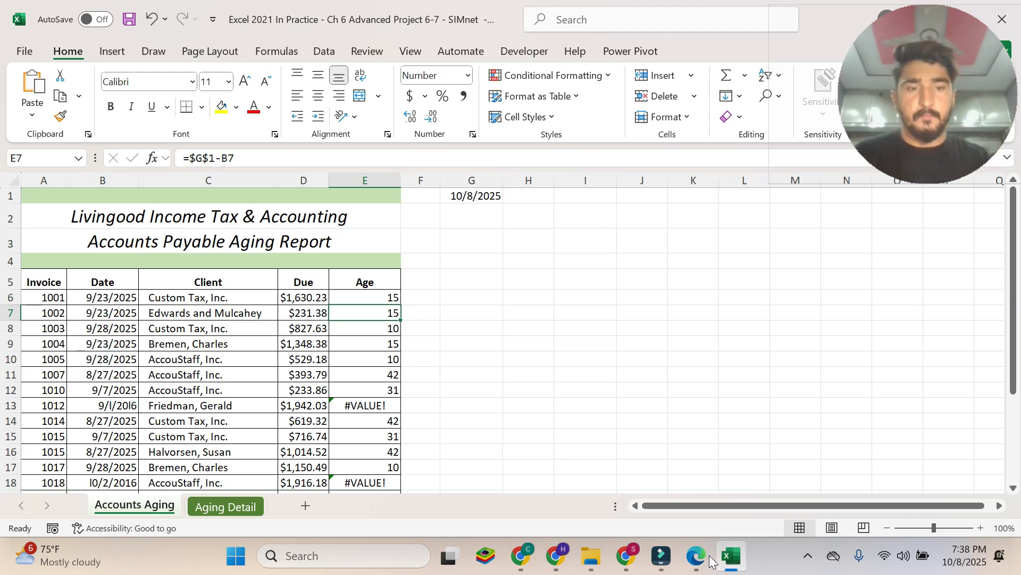
Read instruction 2c in the PDF in Edge, then switch to Excel and copy the IFERROR formula from E6 to E7:E20
key(alt+Tab)
click(442, 296)
drag(243, 312, 459, 312)
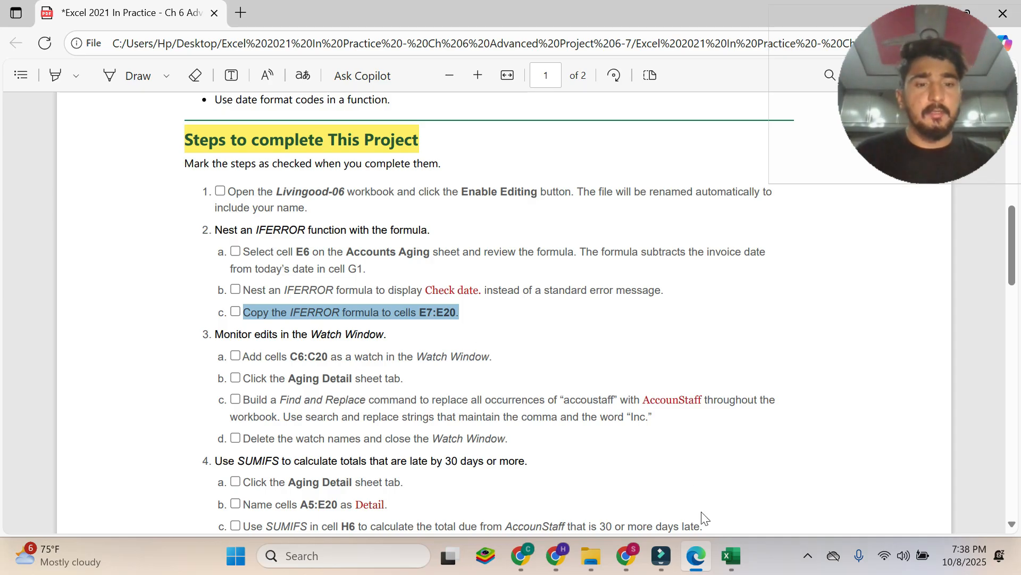
click(731, 555)
click(391, 296)
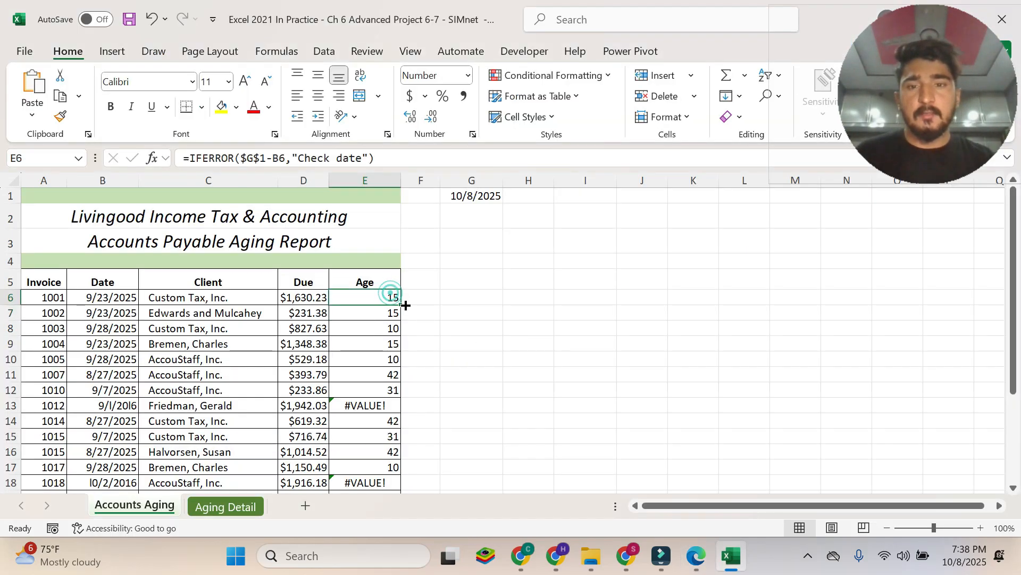
drag(400, 304, 399, 451)
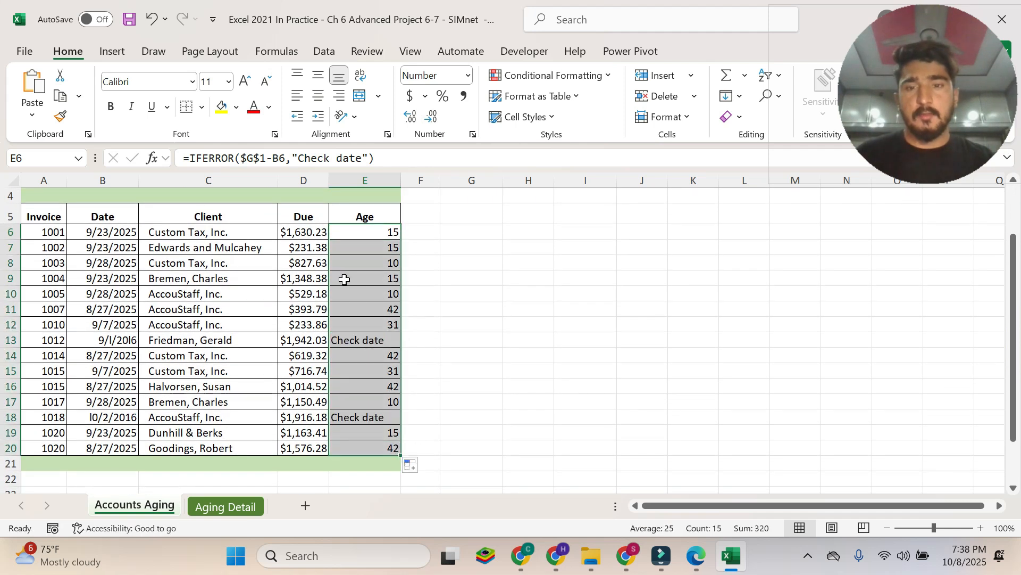
Switch to the PDF in Edge, read instruction 3a on the Watch Window and copy the range reference C6:C20
click(692, 557)
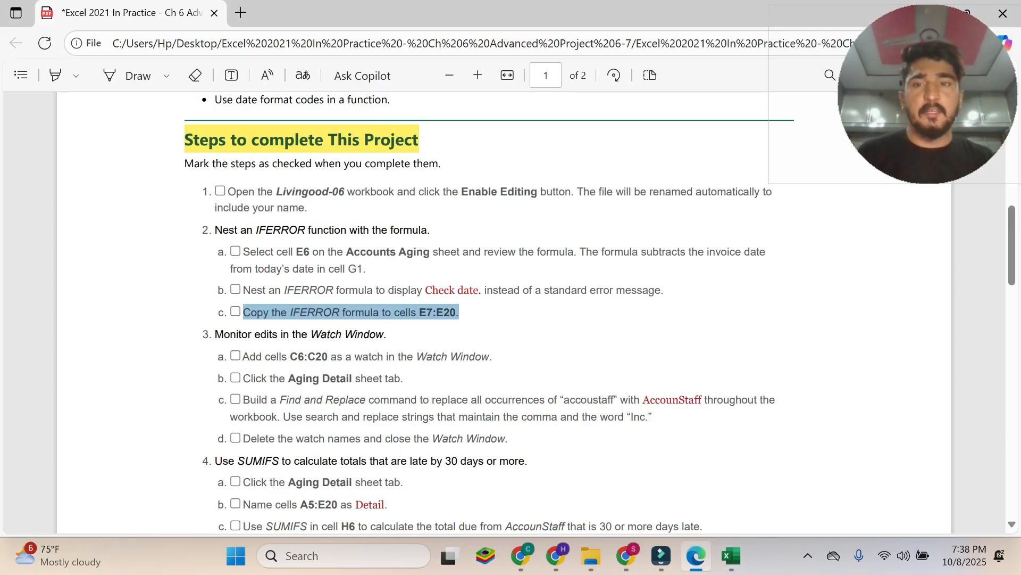
drag(210, 333, 386, 334)
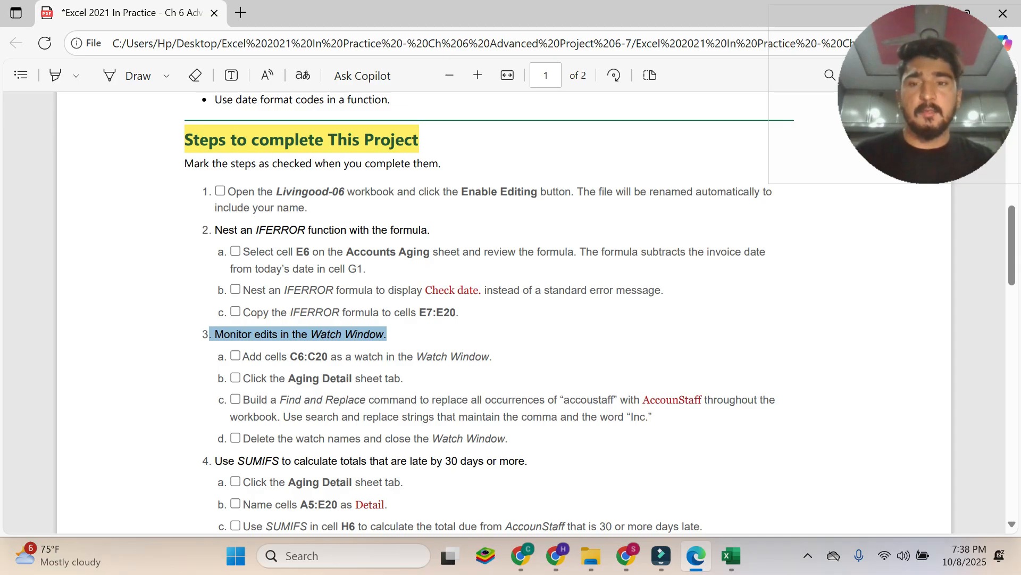
drag(243, 357, 493, 357)
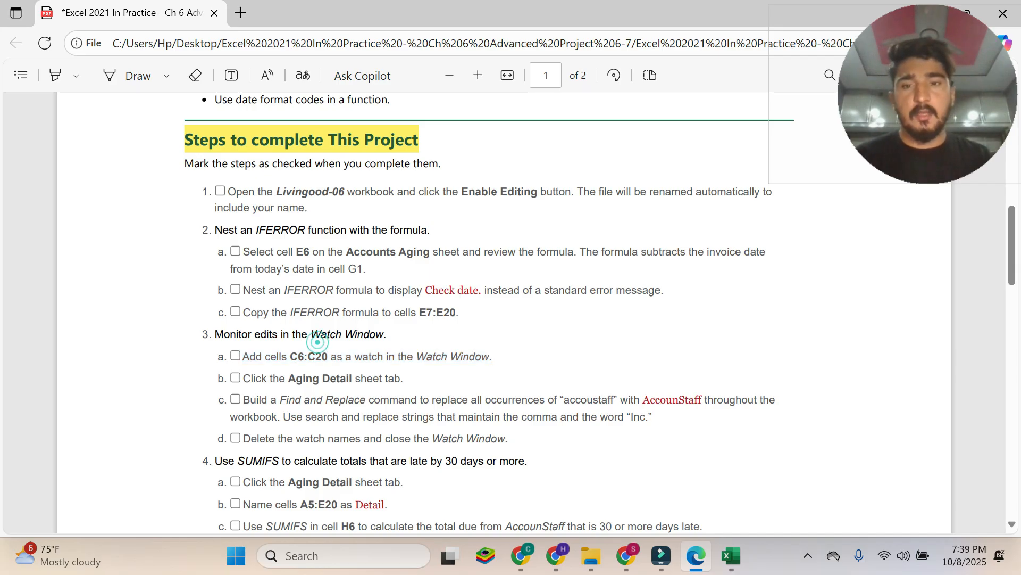
mouse_move(316, 357)
mouse_down()
mouse_move(290, 356)
mouse_move(328, 356)
mouse_up()
key(ctrl+c)
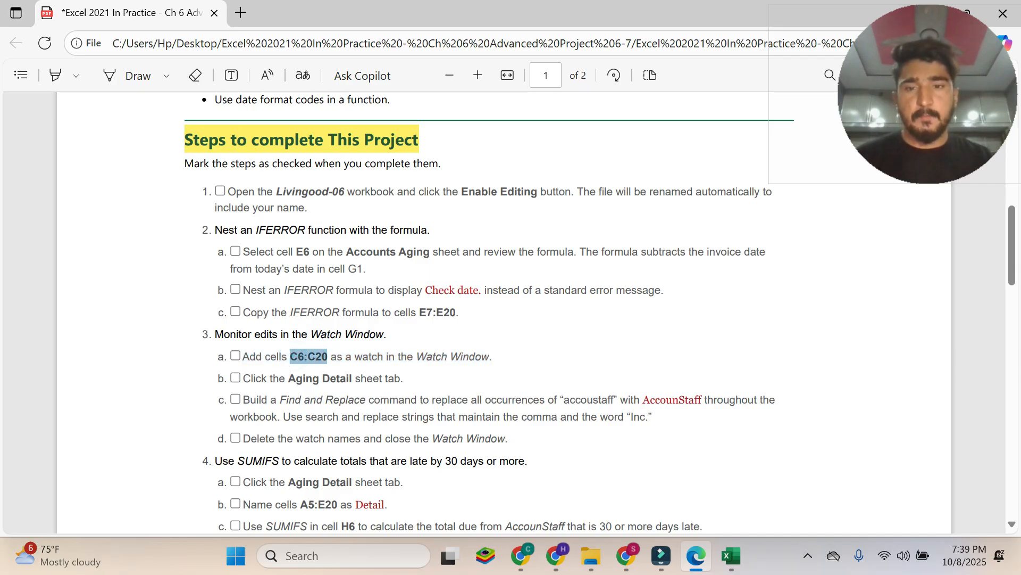
Switch to Excel and select cells C6:C20 on the Accounts Aging sheet using the copied reference
click(732, 555)
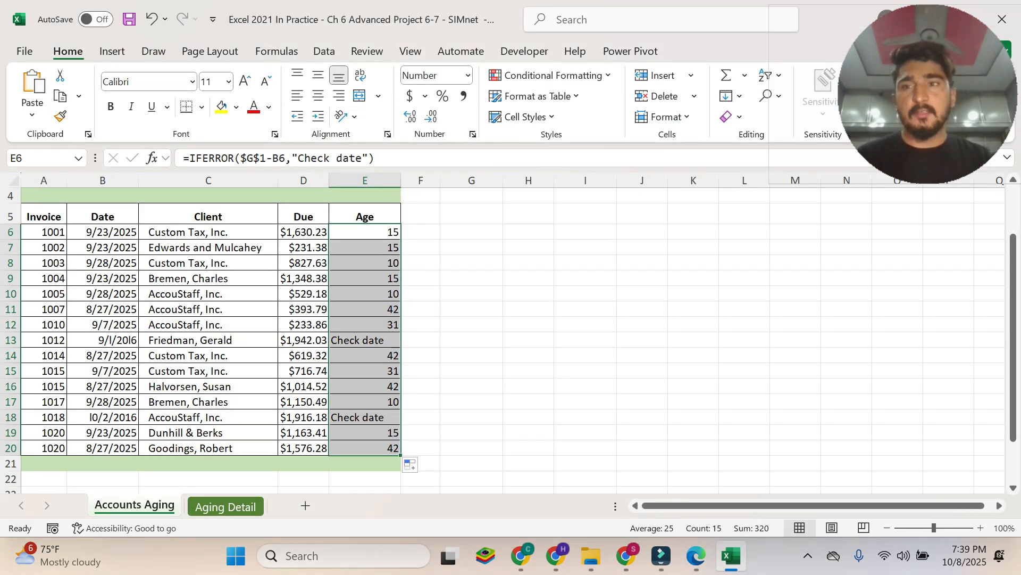
click(45, 158)
key(ctrl+v)
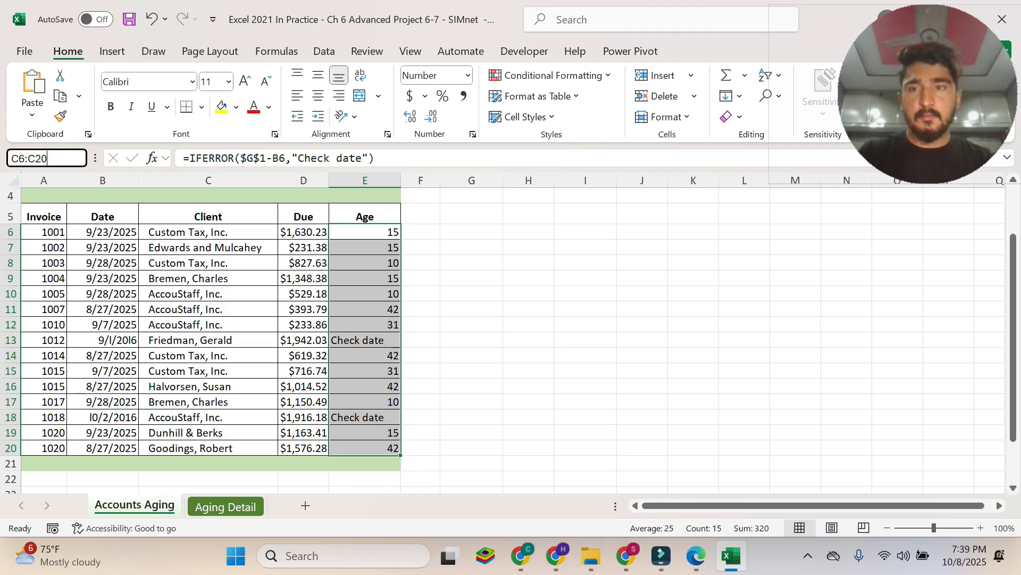
key(Return)
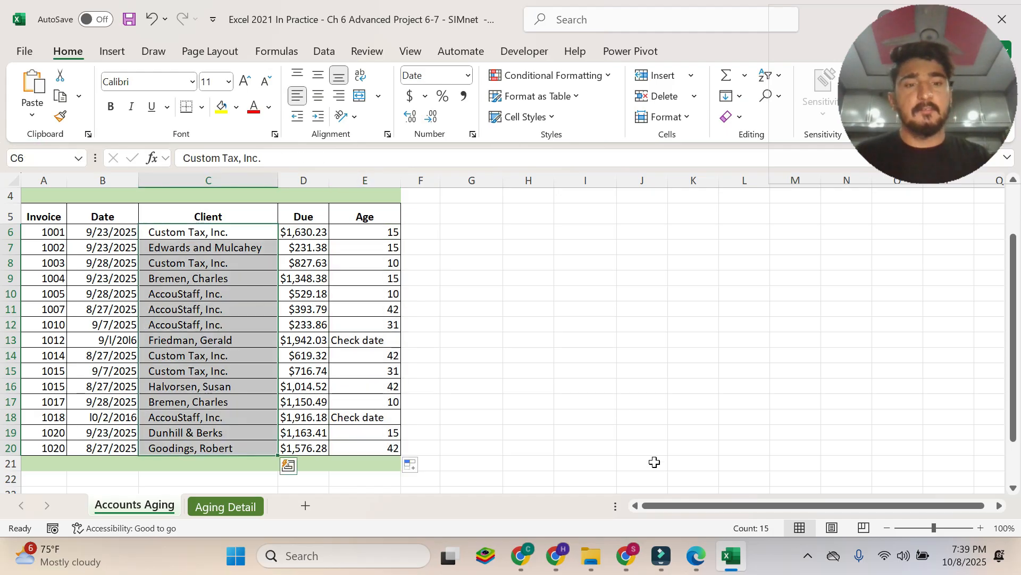
Switch to the PDF in Edge and read instruction 3b about the Aging Detail sheet, rechecking instruction 3a
click(701, 568)
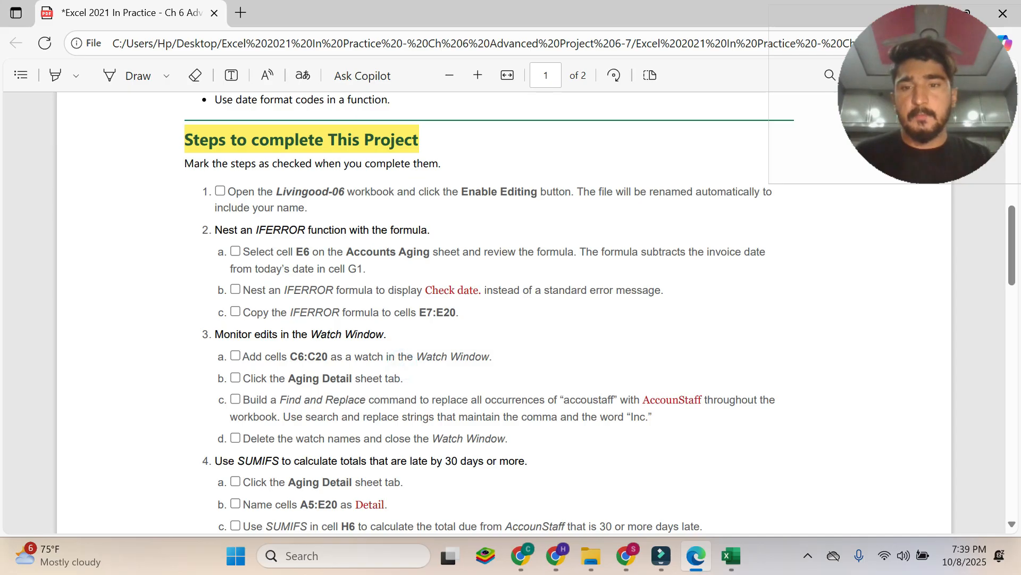
drag(244, 377, 385, 378)
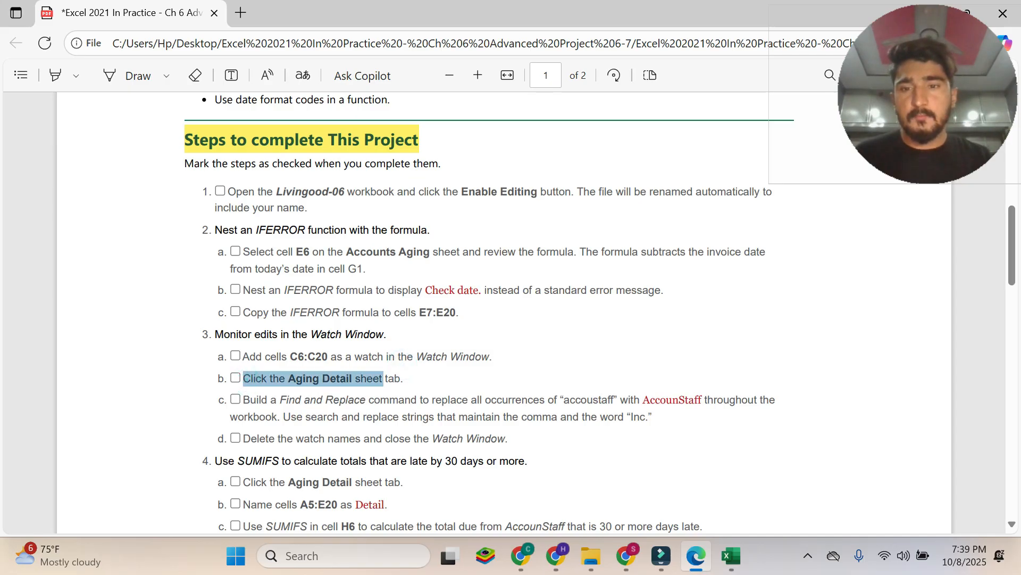
click(288, 353)
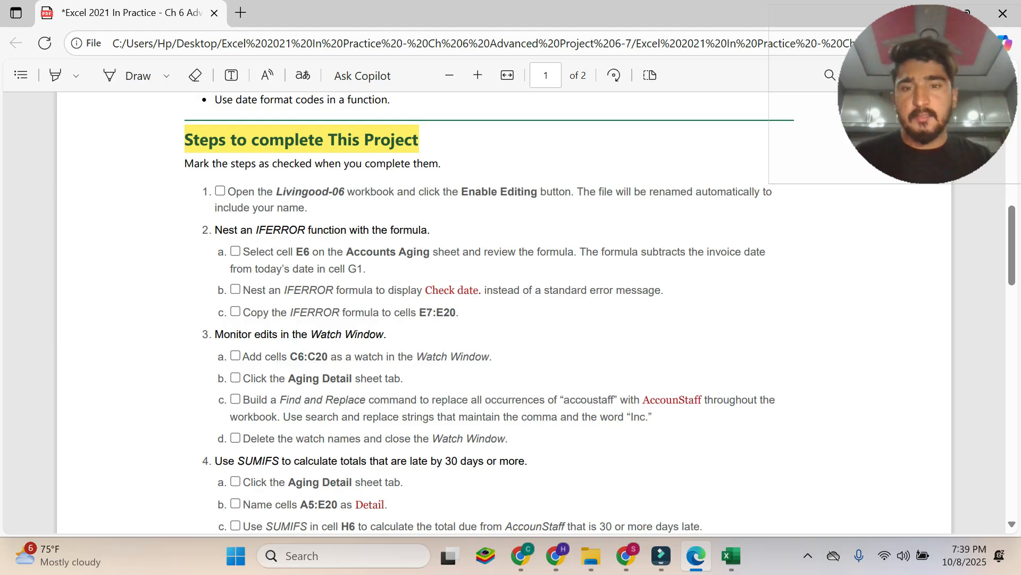
Switch to Excel, open the Watch Window and add the selected cells C6:C20 of Accounts Aging as a watch
key(alt+Tab)
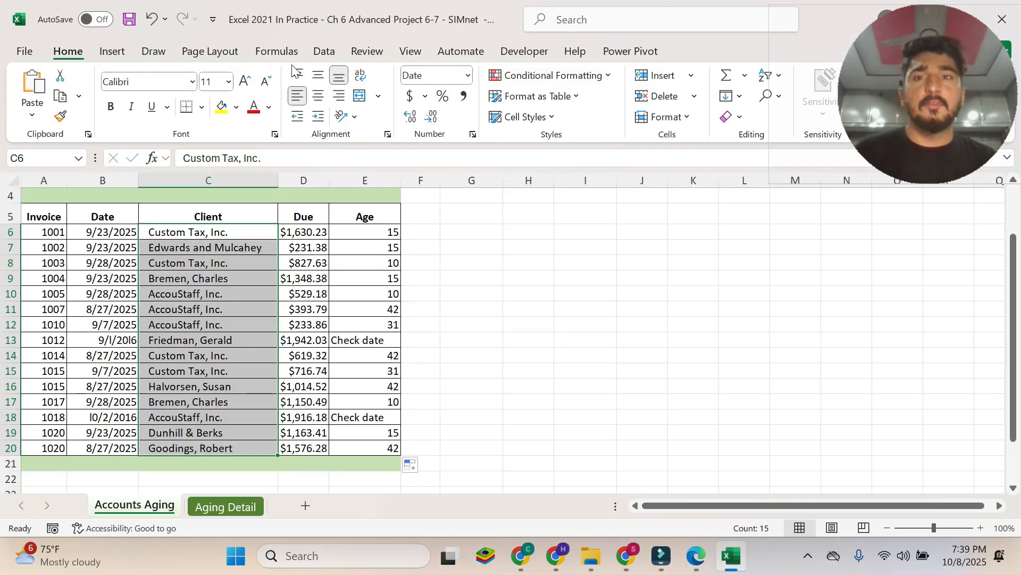
click(277, 54)
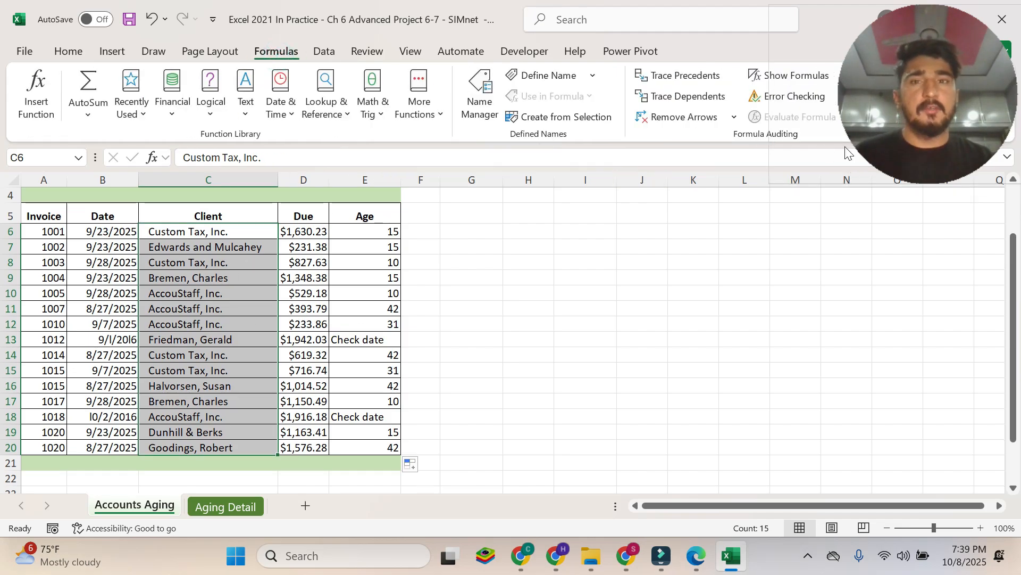
drag(823, 127, 853, 327)
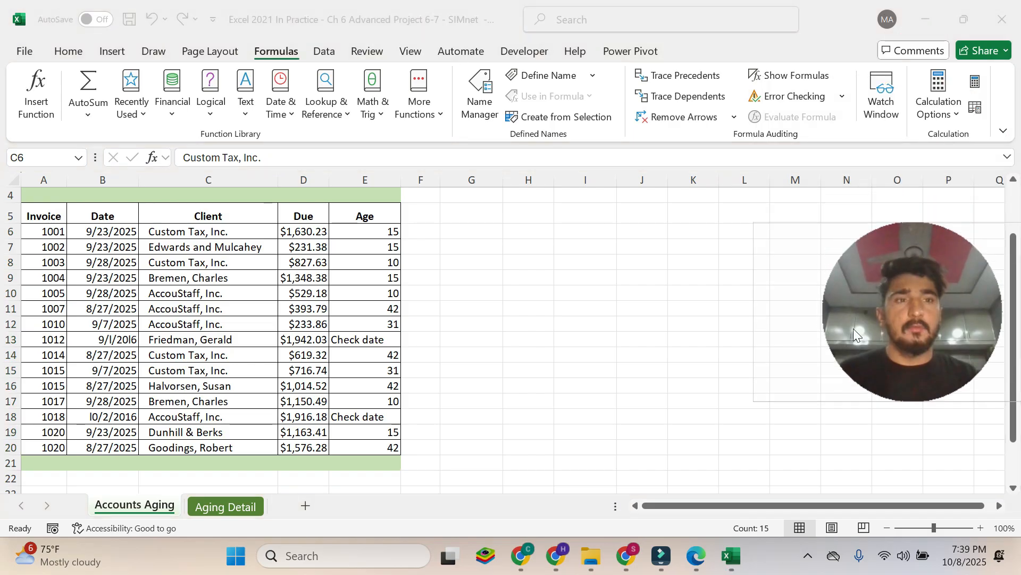
click(876, 110)
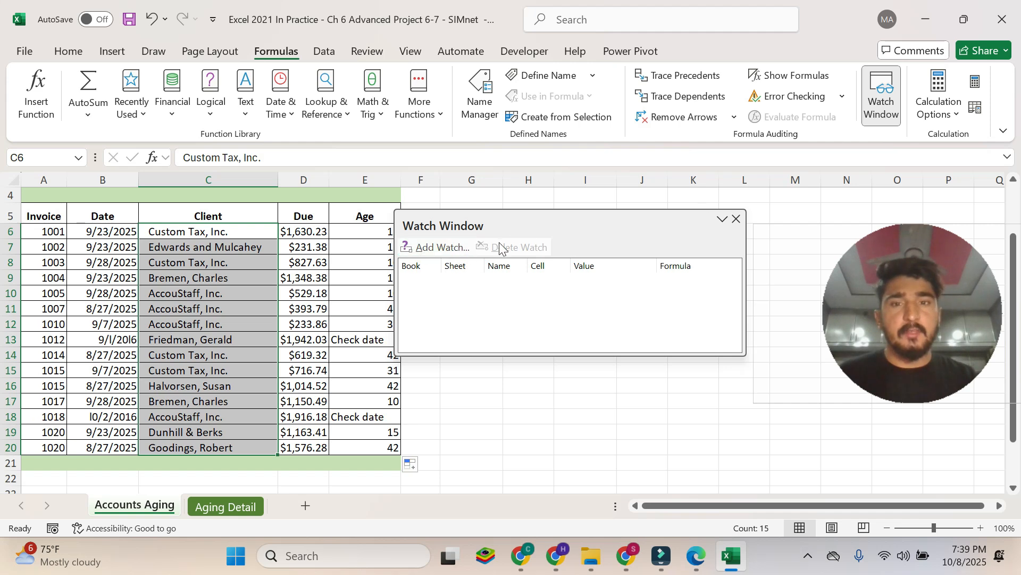
click(451, 248)
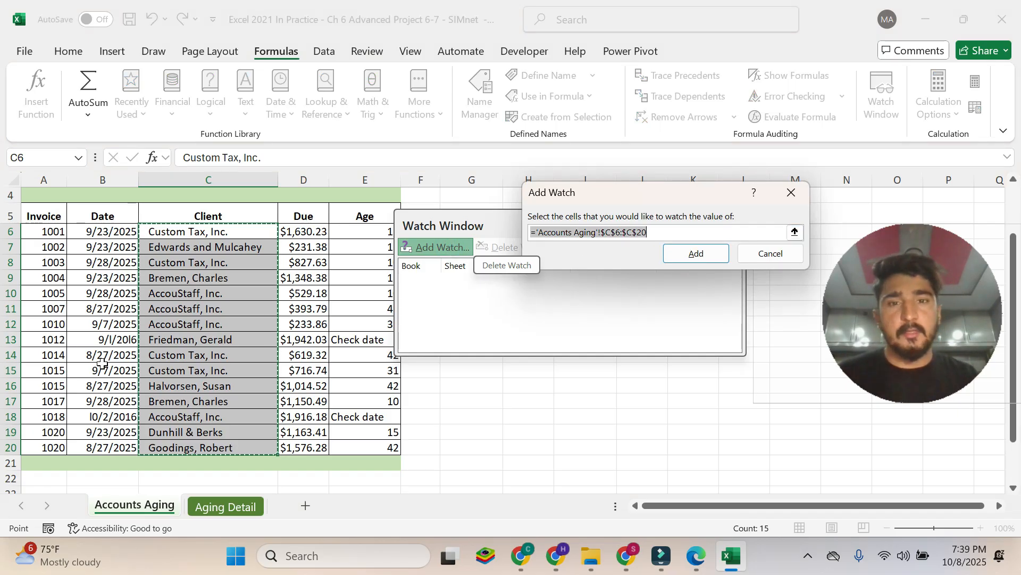
click(714, 256)
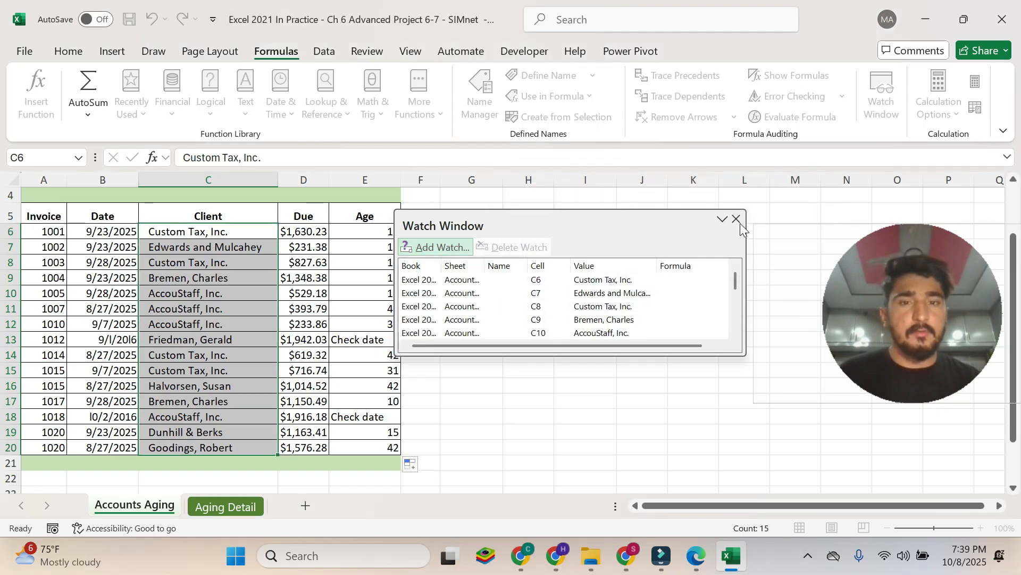
Examine the list of watched cells from C6 to C20 in the Watch Window
scroll(535, 301, down, 4)
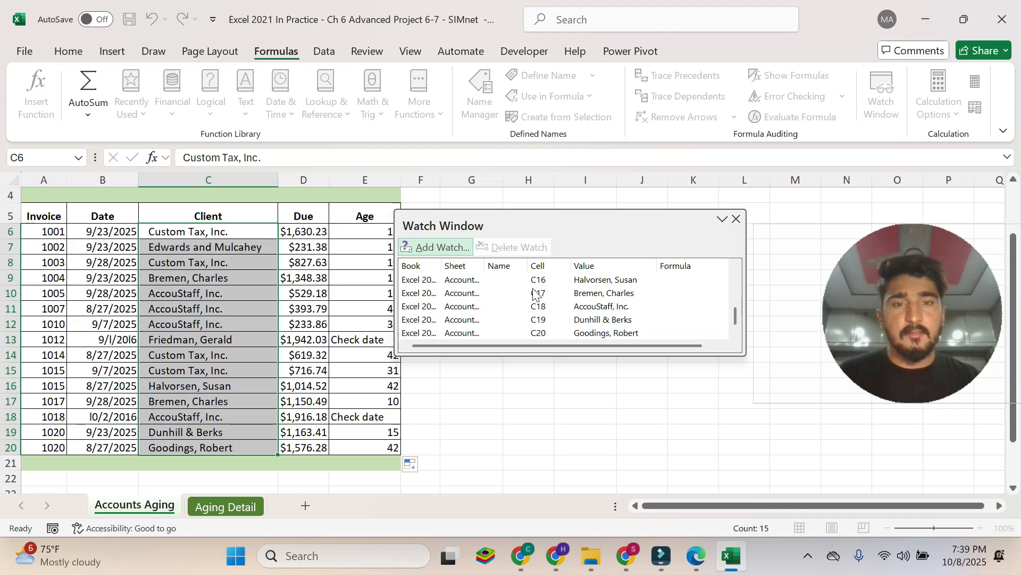
scroll(535, 301, up, 4)
scroll(538, 298, down, 4)
scroll(551, 282, up, 1)
scroll(551, 282, up, 3)
scroll(545, 293, down, 4)
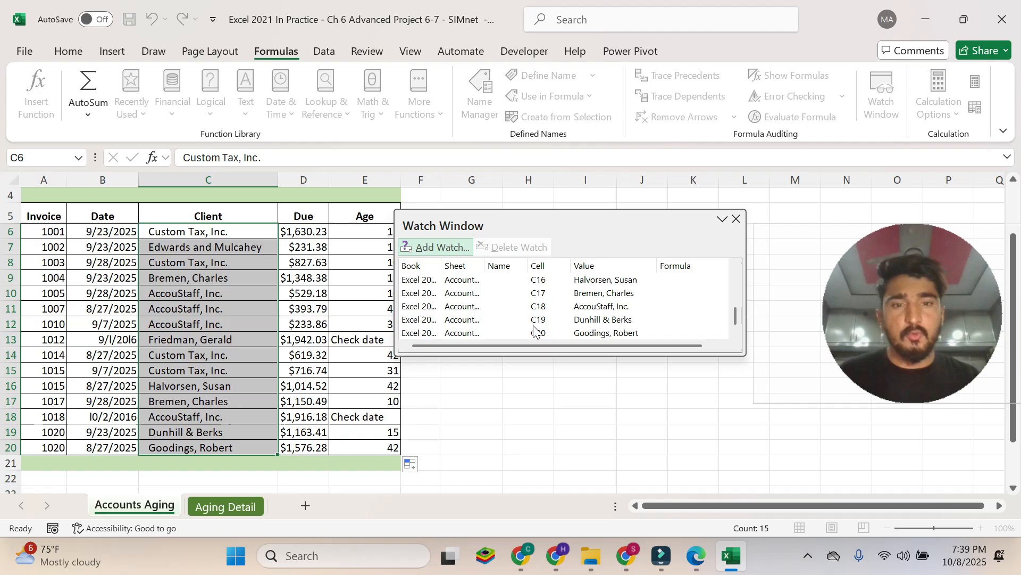
Close the Watch Window and switch back to the instructions PDF in Edge
click(736, 219)
mouse_move(949, 304)
mouse_down()
mouse_move(979, 194)
mouse_move(979, 110)
mouse_move(992, 97)
mouse_up()
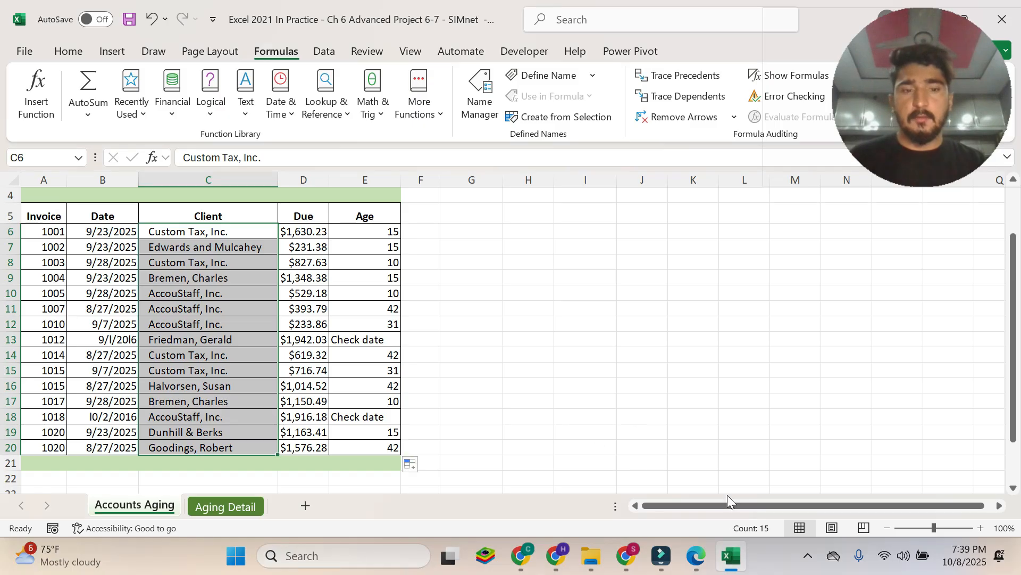
click(693, 557)
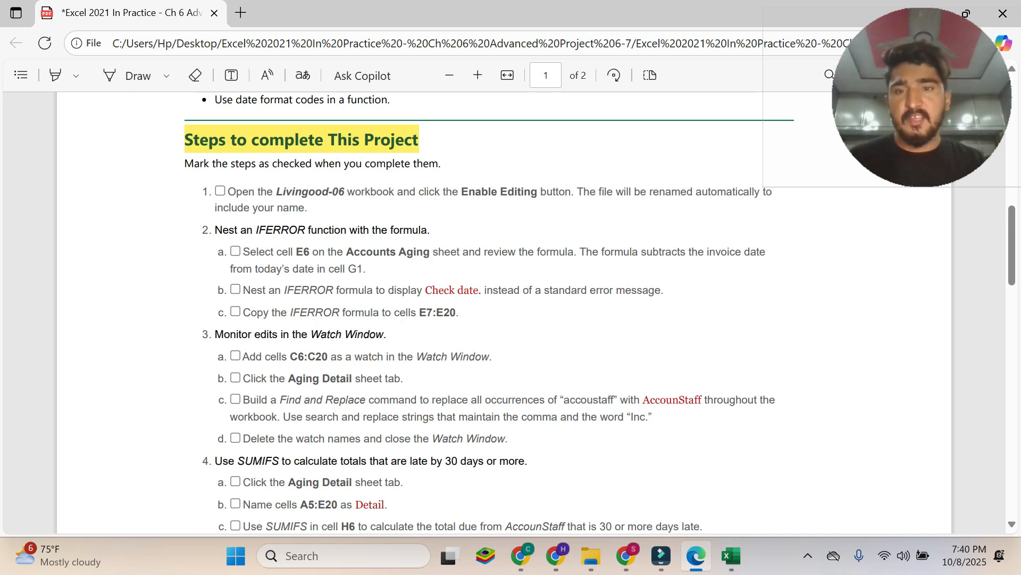
Reread instruction 3b in the PDF, switch to Excel and display the Aging Detail sheet
double_click(273, 379)
click(257, 375)
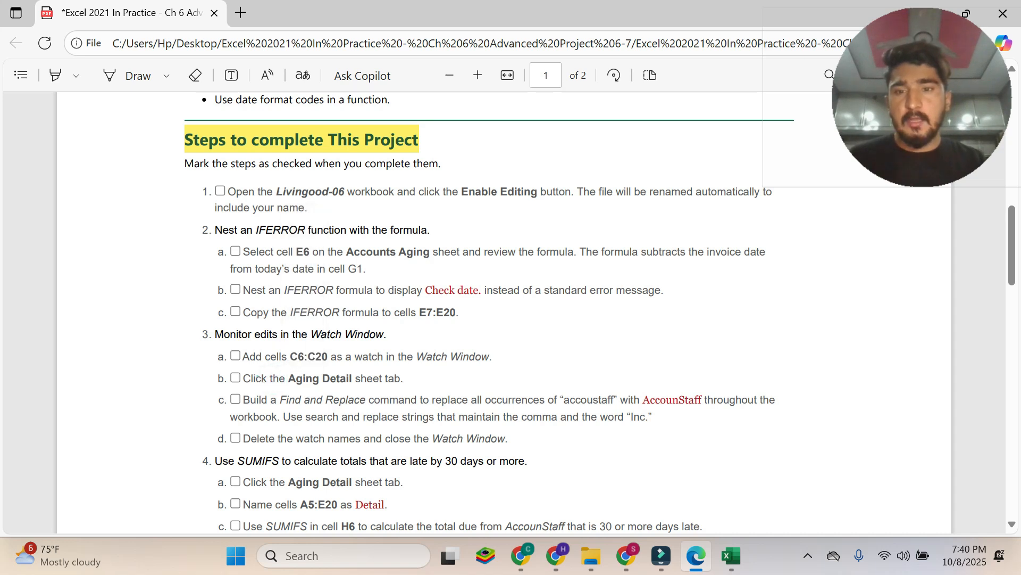
drag(243, 378, 404, 378)
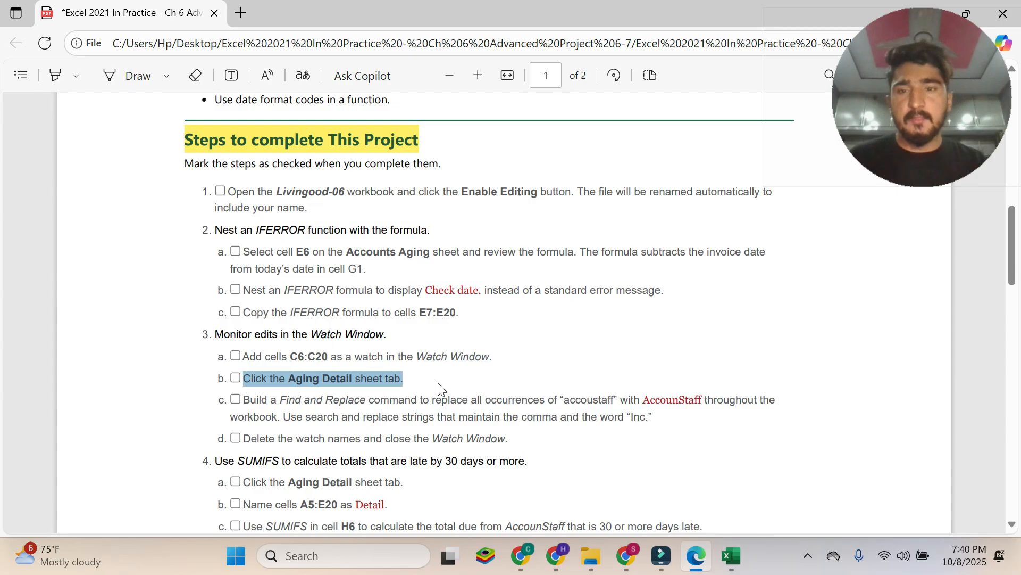
click(744, 567)
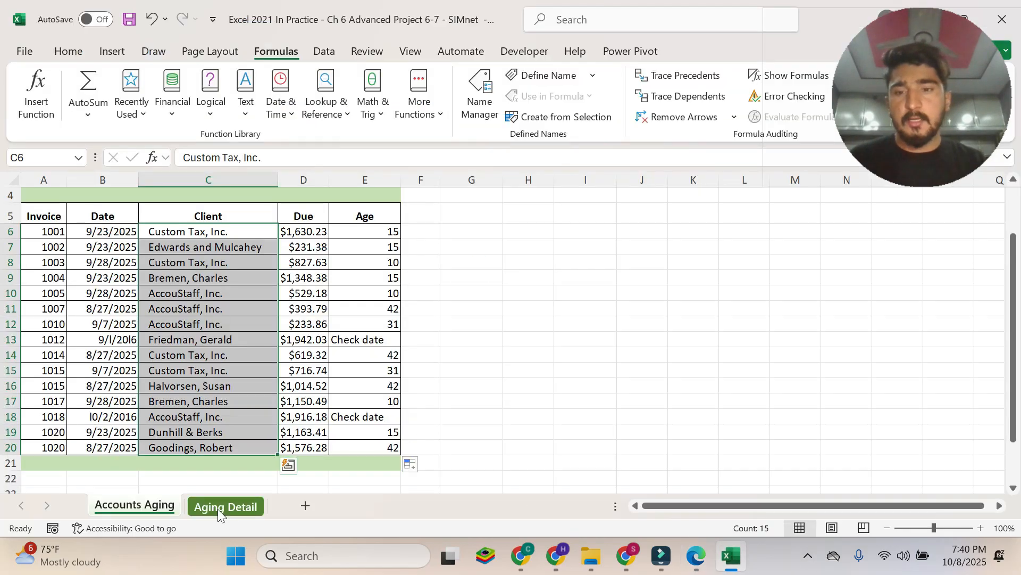
click(218, 509)
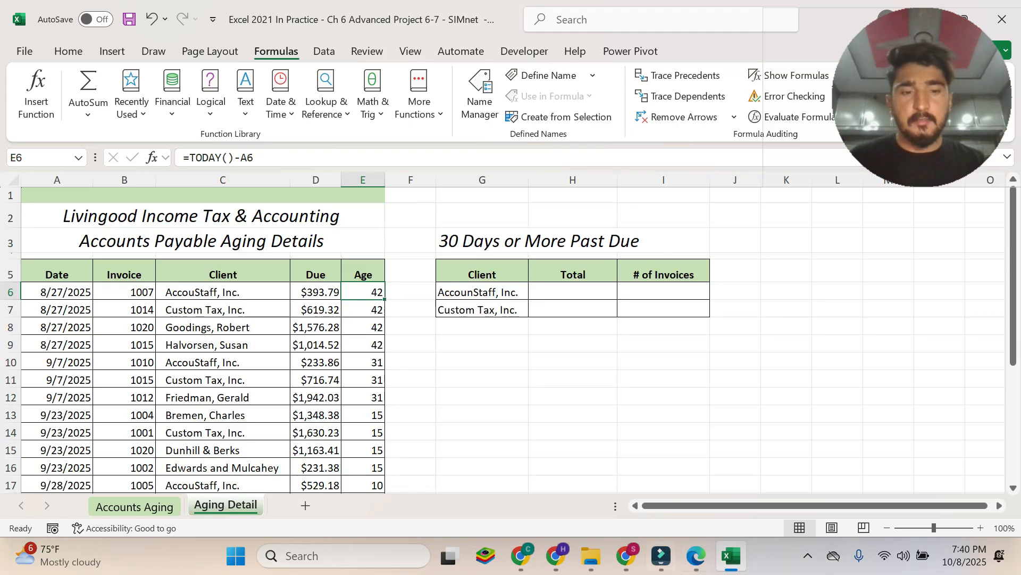
Switch to the PDF in Edge and read instruction 3c about the workbook-wide Find and Replace command
click(696, 557)
click(480, 341)
drag(276, 400, 652, 416)
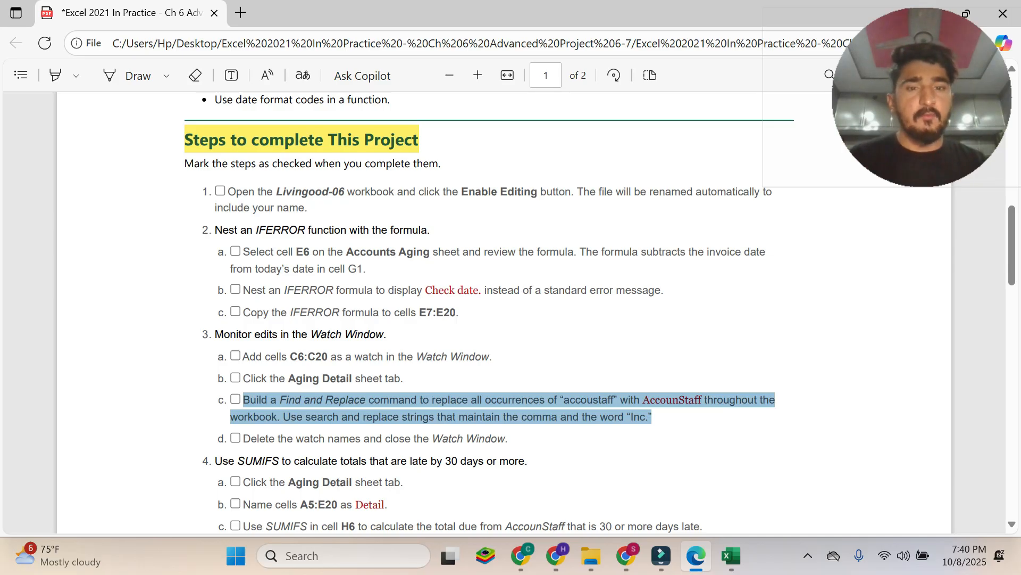
Switch to Excel and open Find and Replace with its replacement options on the Aging Detail sheet
mouse_move(731, 564)
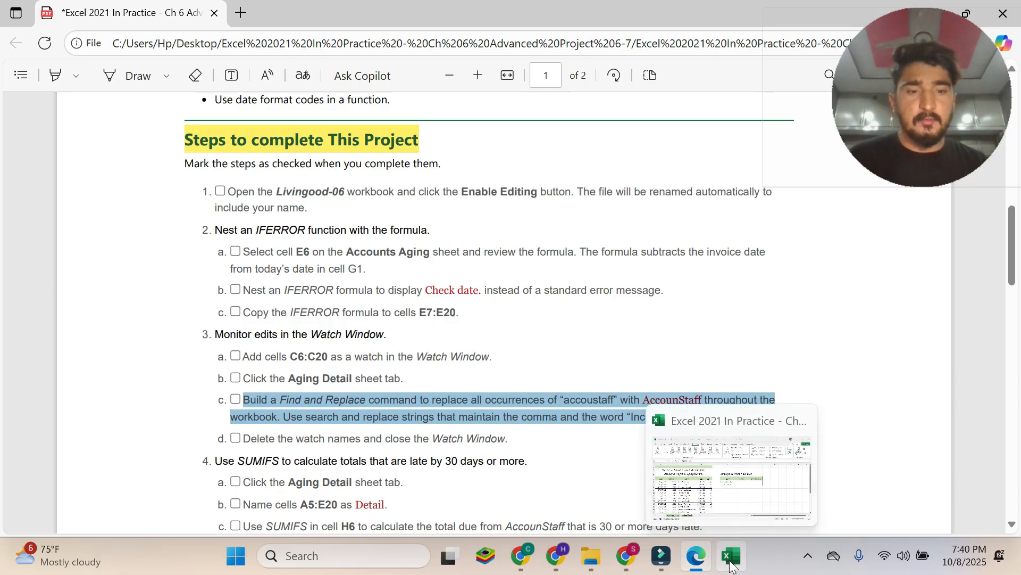
click(731, 562)
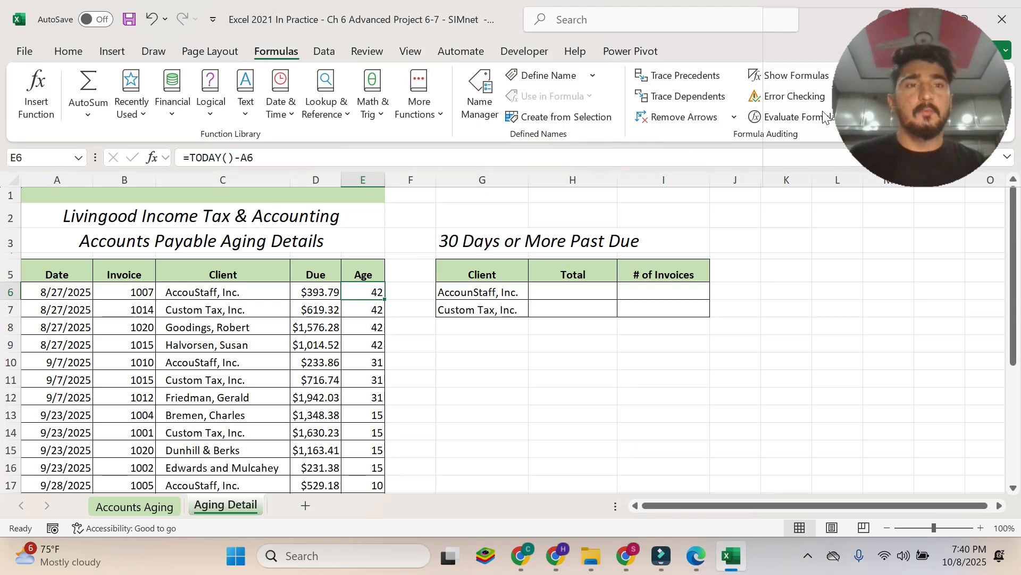
click(72, 53)
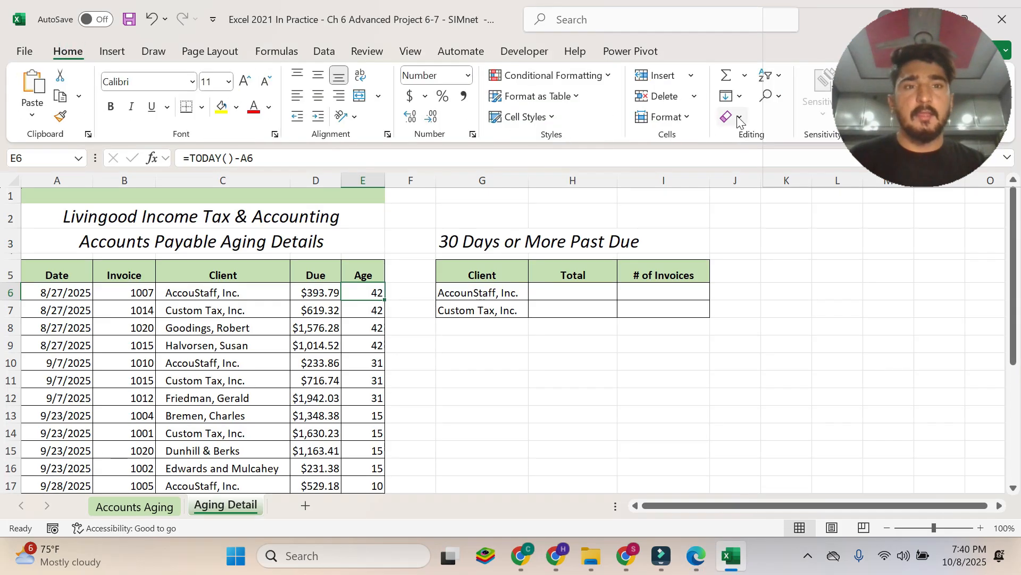
click(779, 107)
drag(854, 98, 882, 312)
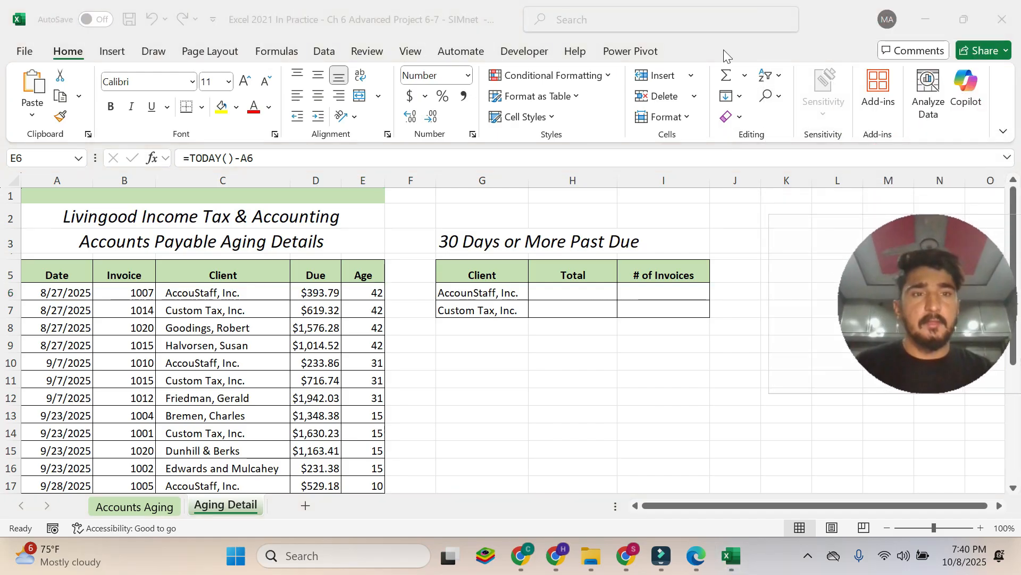
click(777, 96)
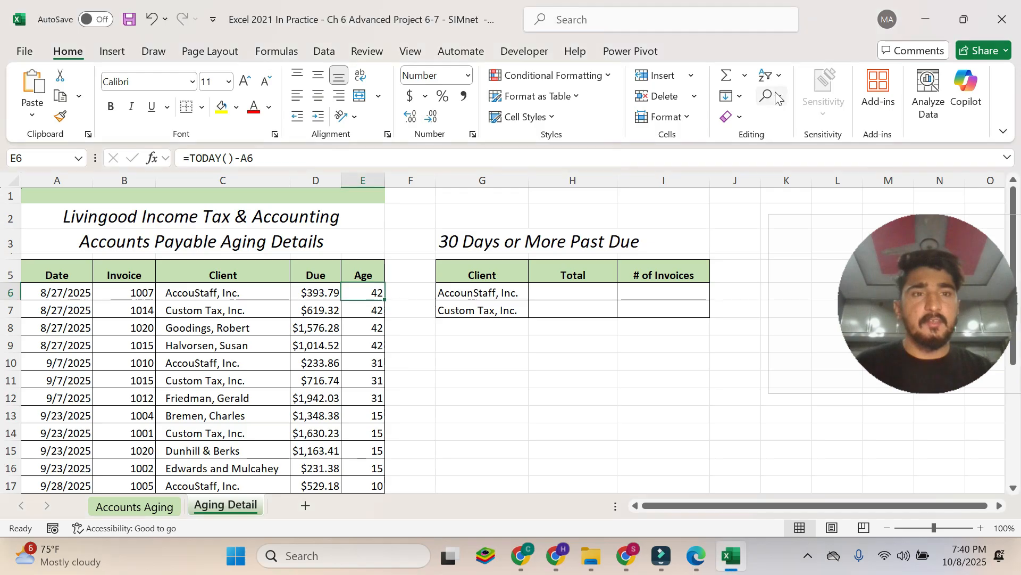
click(779, 95)
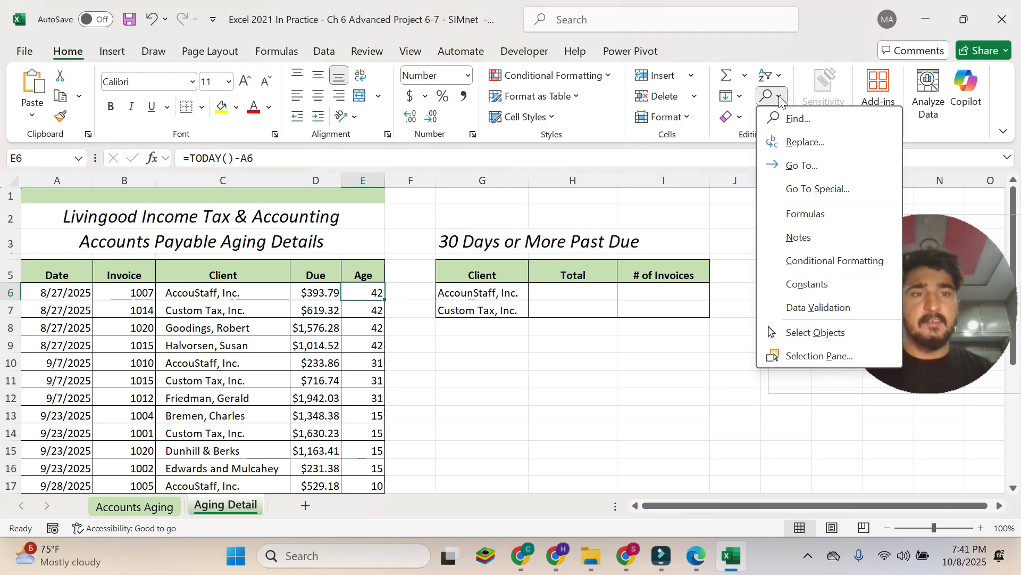
click(804, 142)
drag(908, 275, 899, 78)
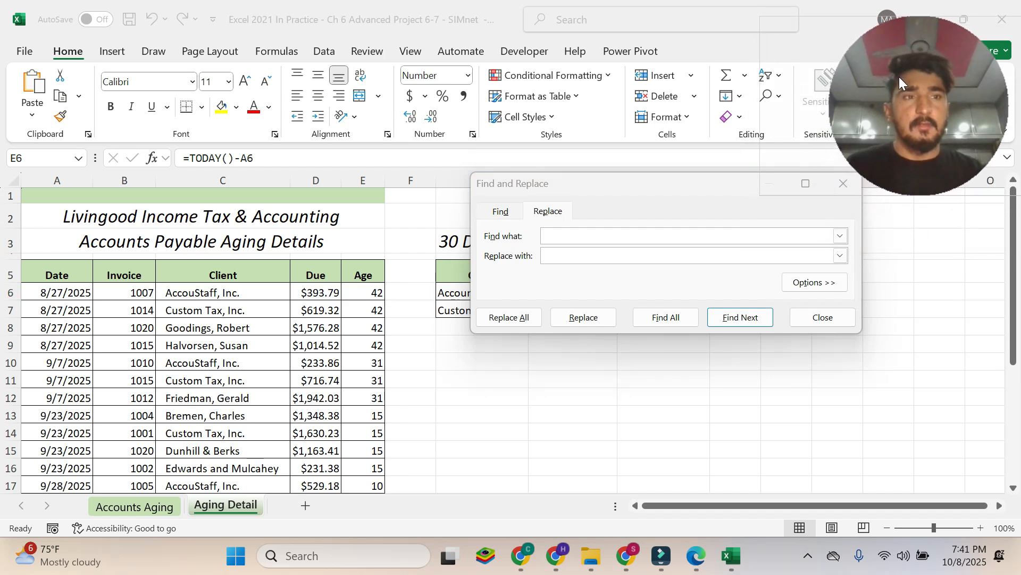
click(593, 234)
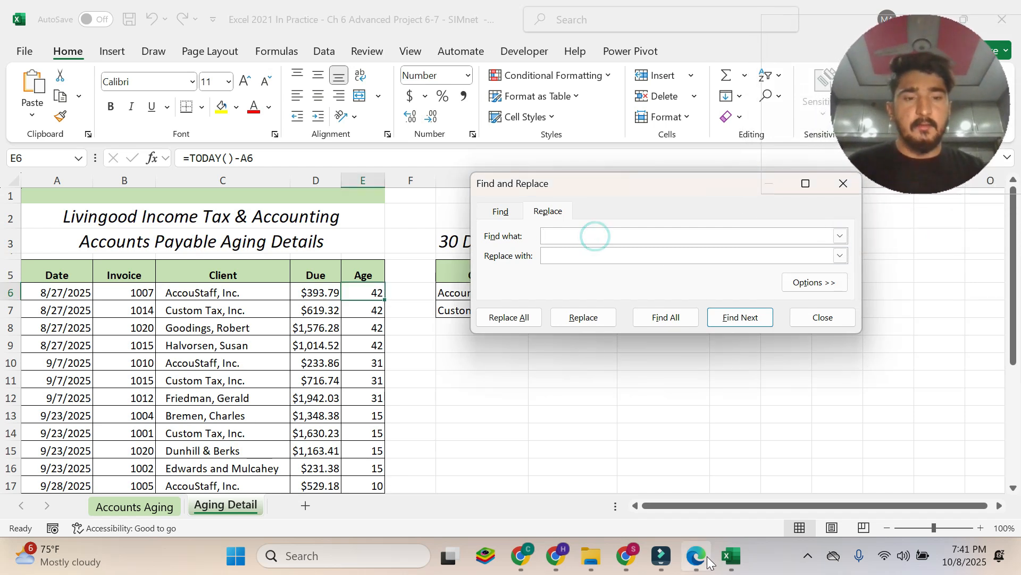
Copy "accoustaff" from instruction 3c in the Edge PDF and paste it as the search text in Excel's Find and Replace
key(alt+Tab)
click(534, 382)
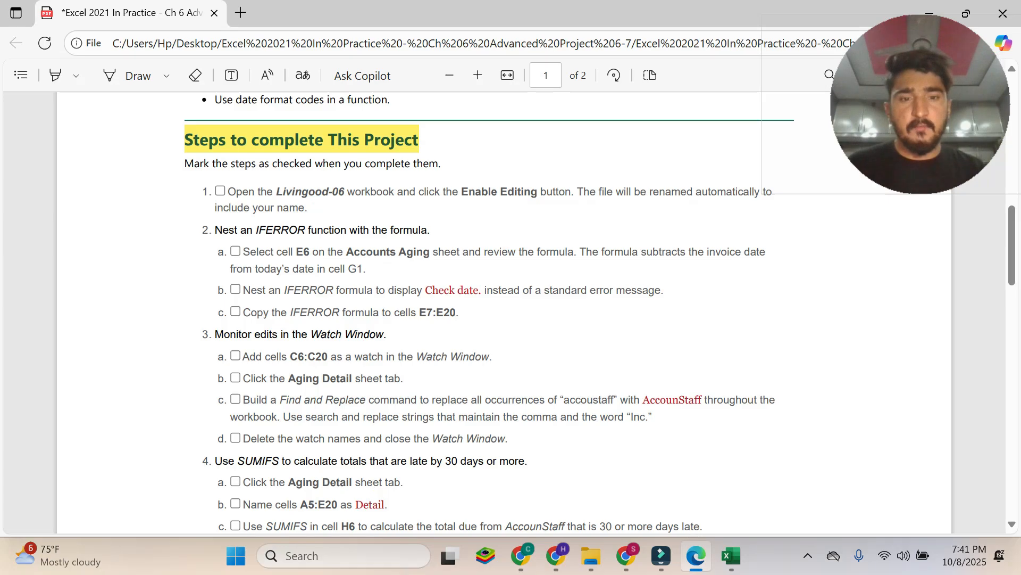
drag(580, 399, 602, 399)
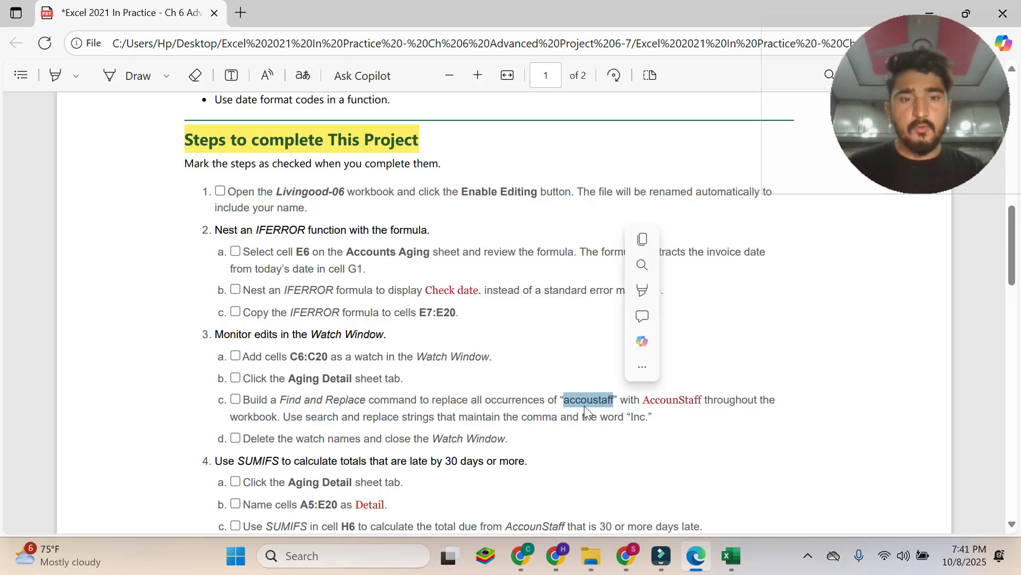
key(ctrl+c)
click(731, 555)
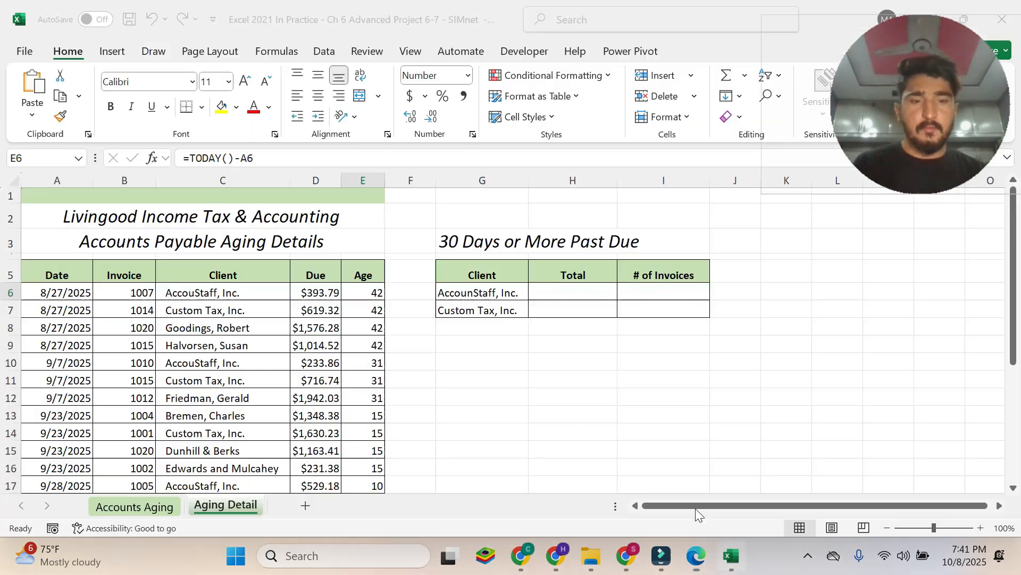
key(ctrl+h)
click(588, 225)
key(ctrl+v)
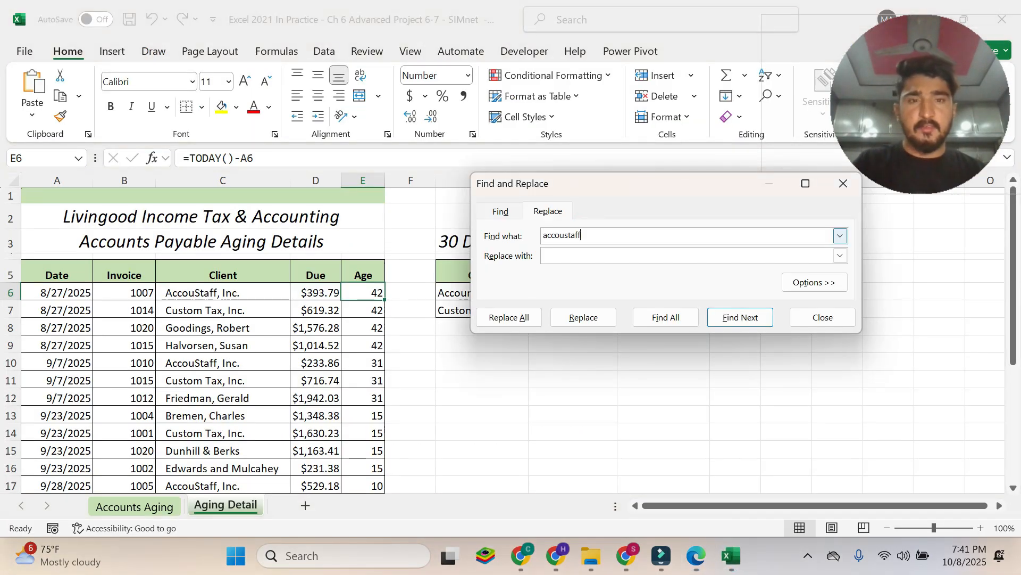
key(Tab)
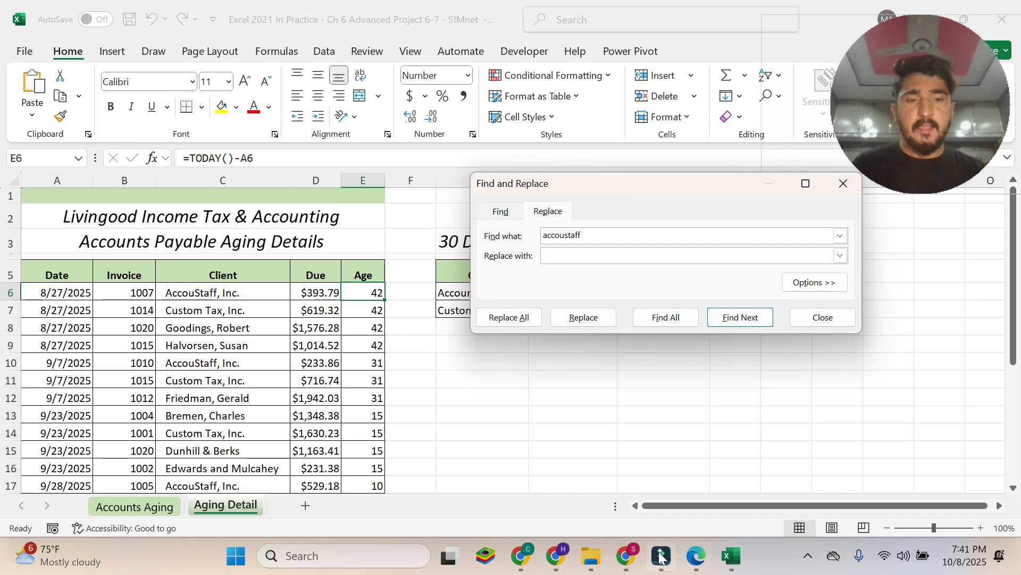
Copy "AccounStaff" from instruction 3c in the Edge PDF and paste it as the replacement text in Excel
click(696, 555)
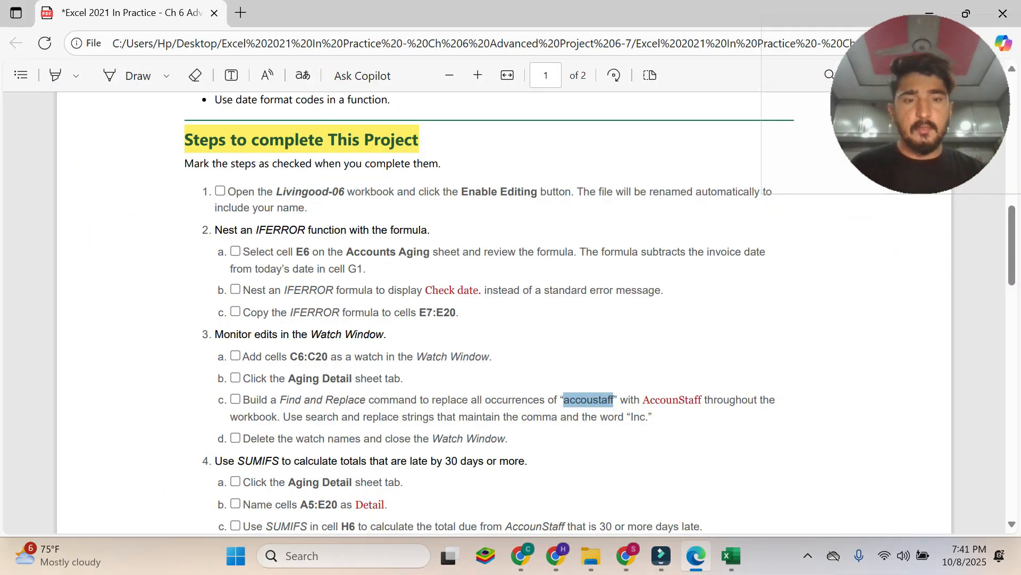
click(645, 400)
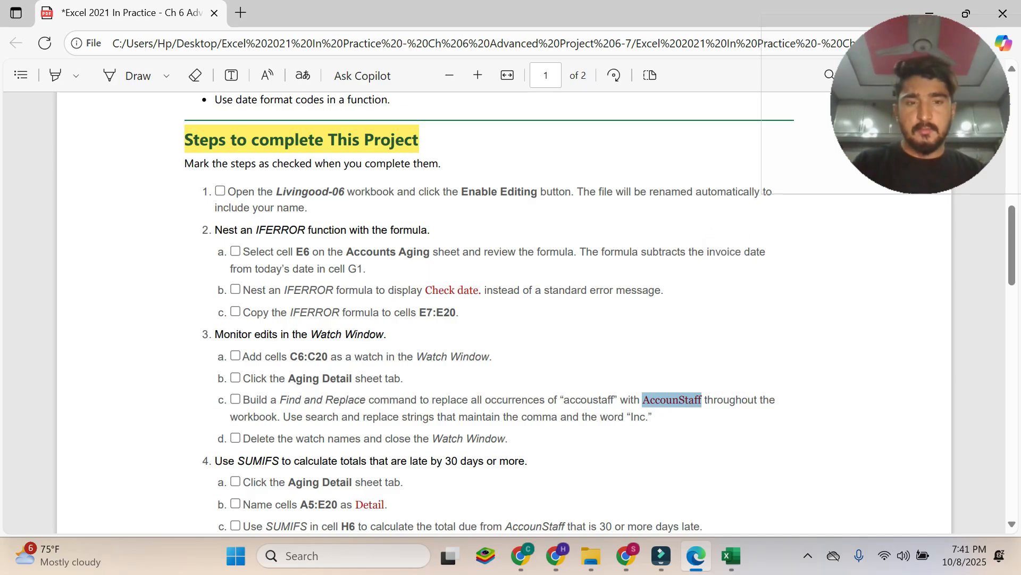
click(733, 553)
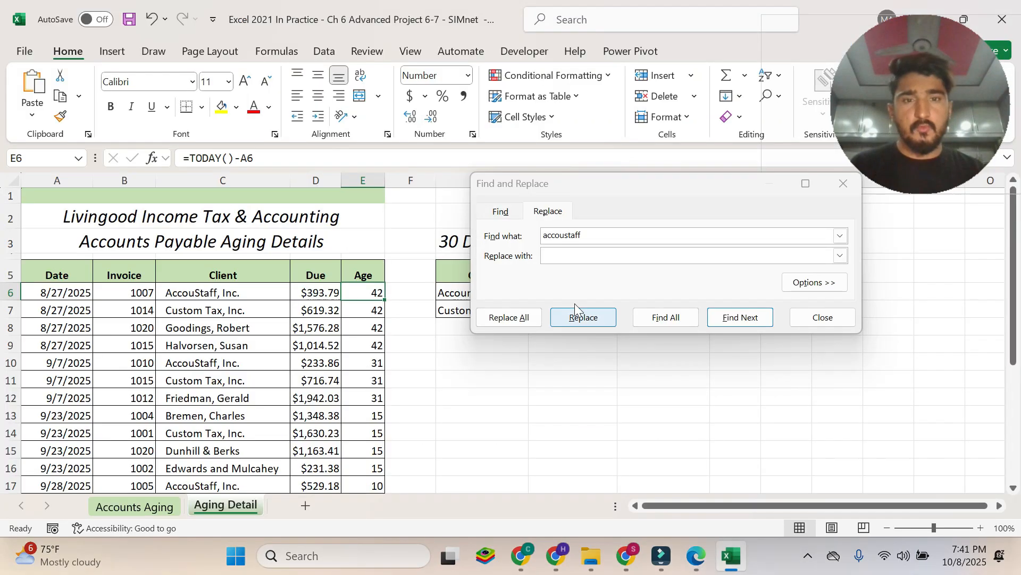
click(587, 256)
key(ctrl+v)
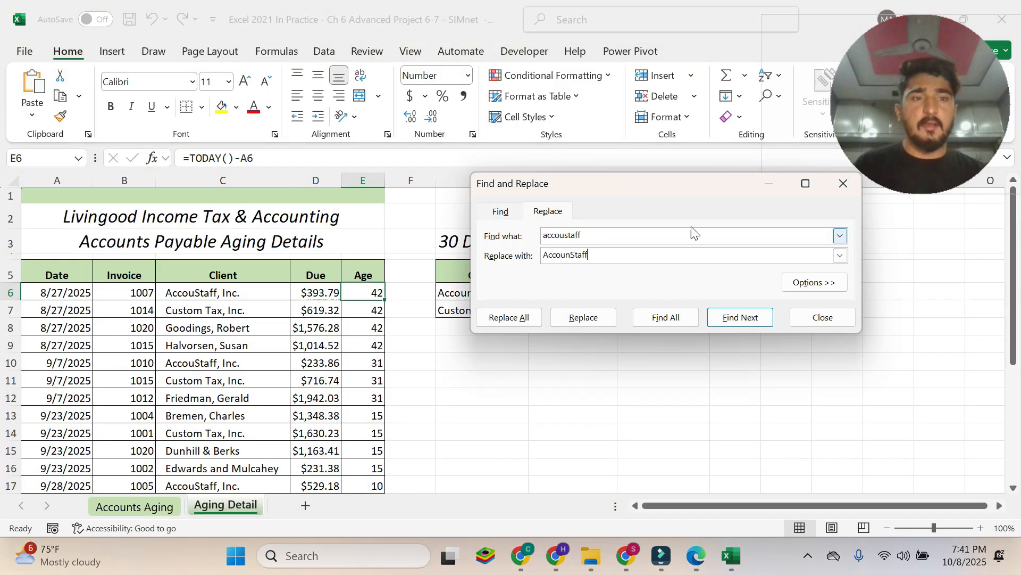
Replace all occurrences of "accoustaff" with "AccounStaff" on the Aging Detail sheet and close Find and Replace
click(524, 317)
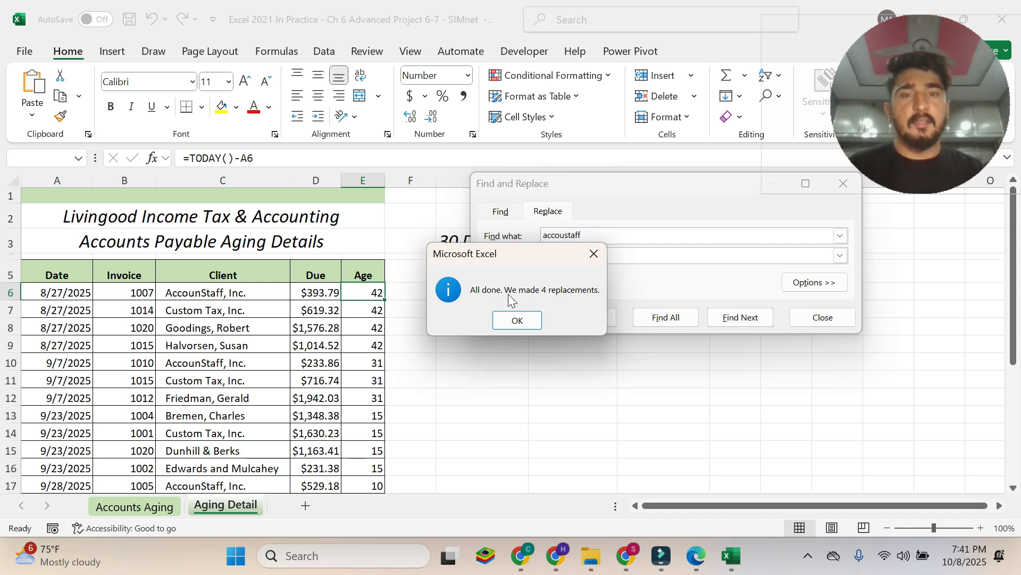
click(516, 320)
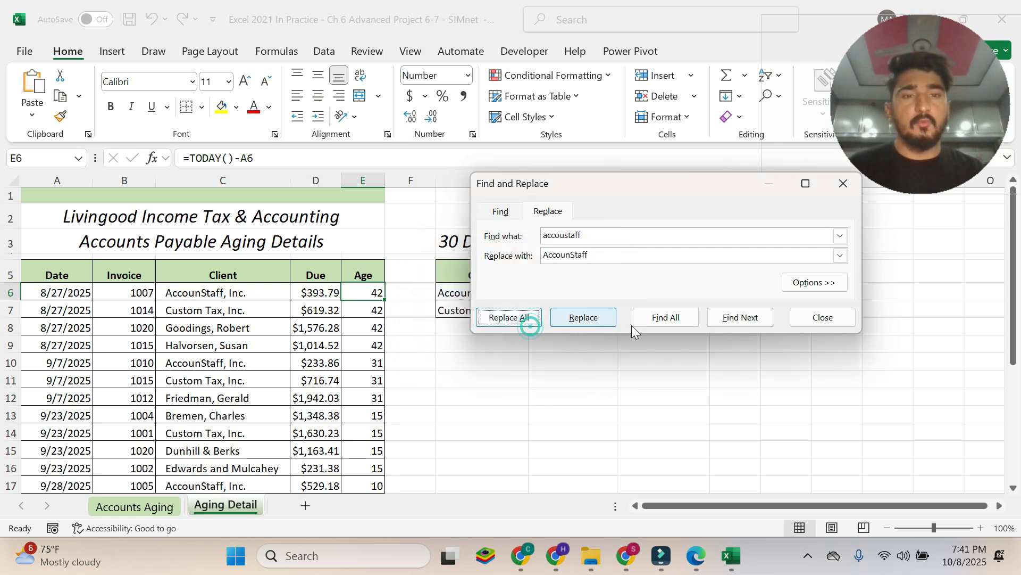
click(819, 319)
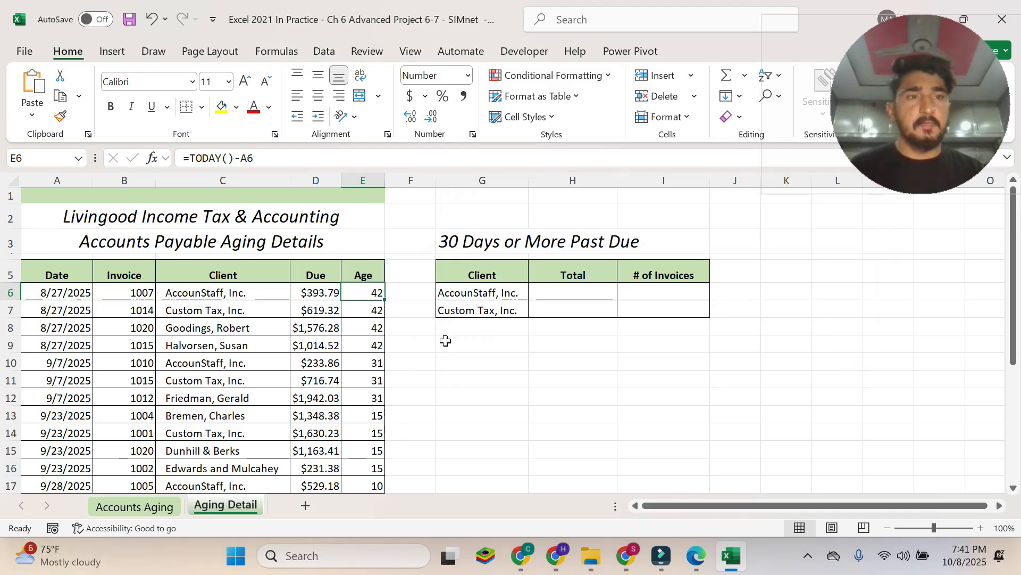
Read instruction 3d about deleting the watches in the Edge PDF, recheck instructions 3a and 3b, and return to Excel
click(710, 569)
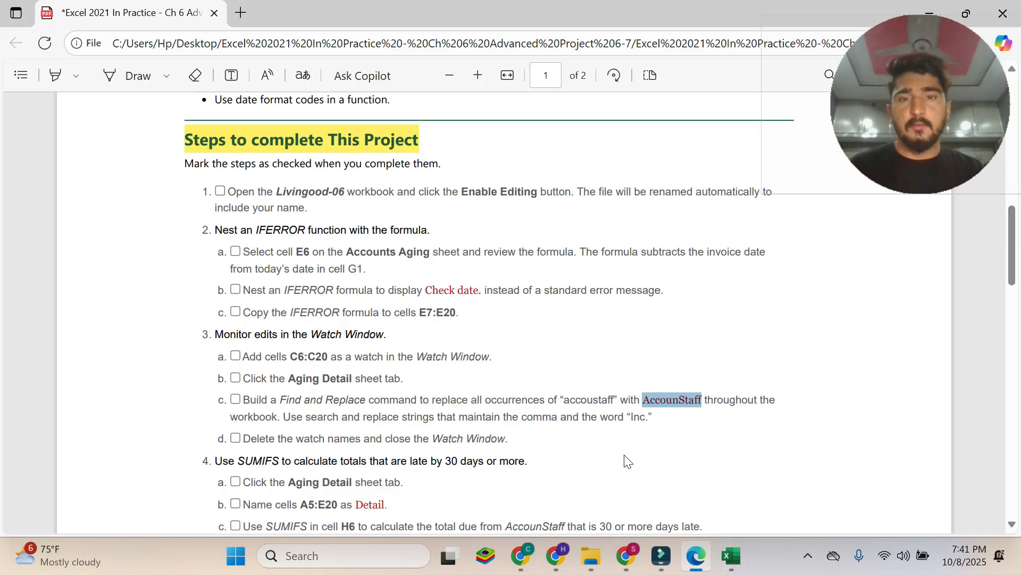
drag(243, 438, 490, 438)
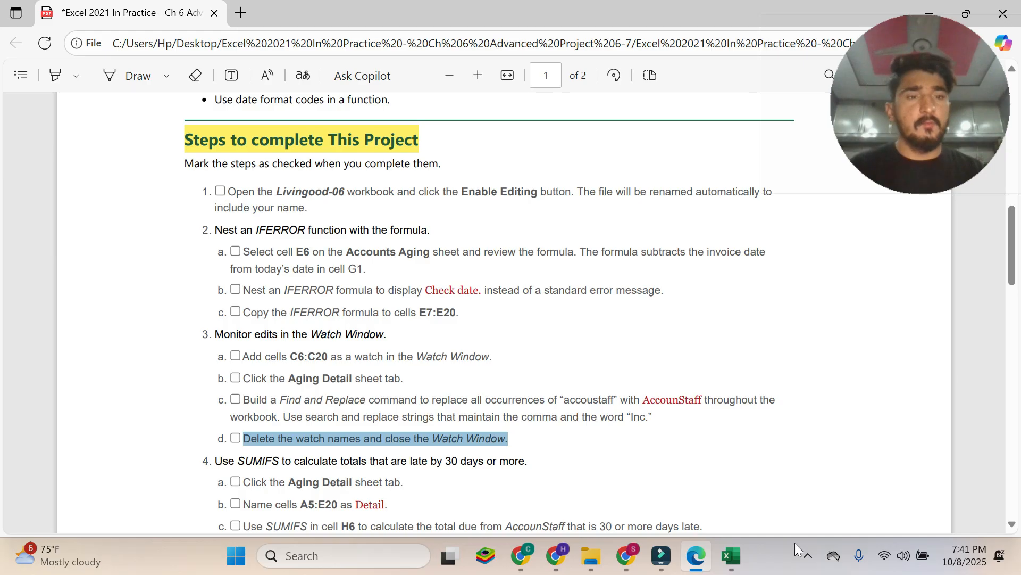
click(731, 556)
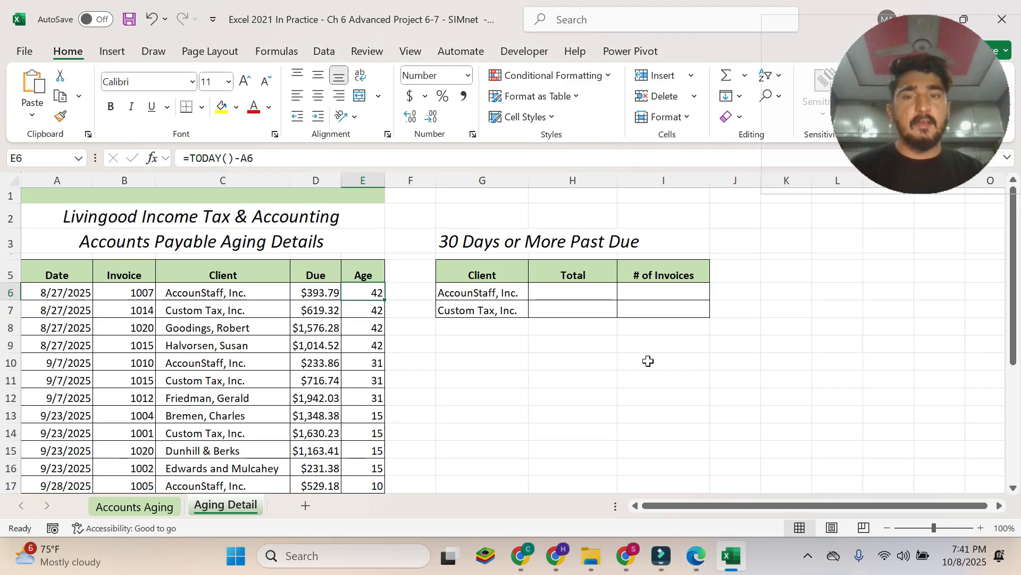
click(696, 556)
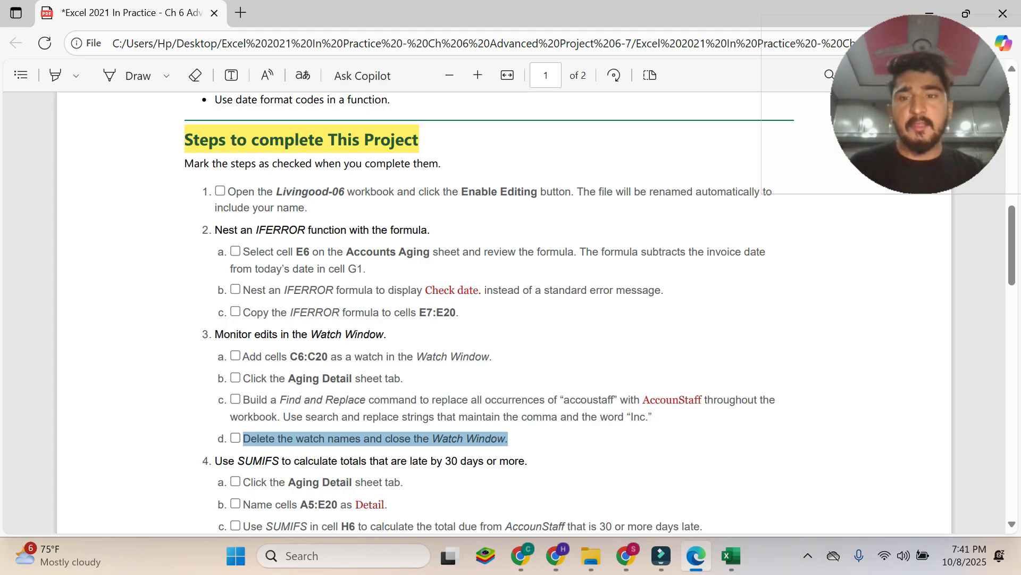
triple_click(245, 356)
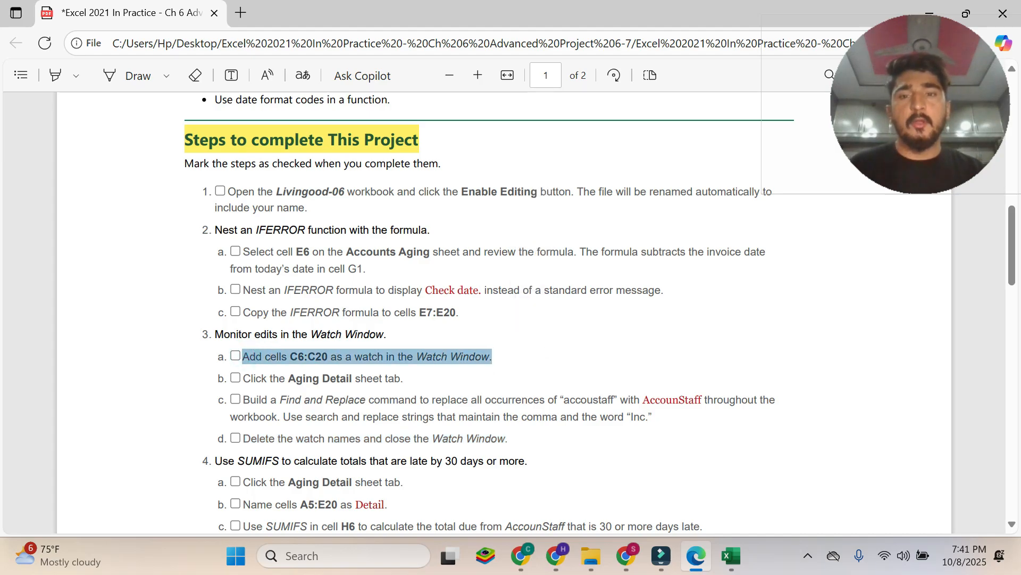
drag(244, 438, 518, 461)
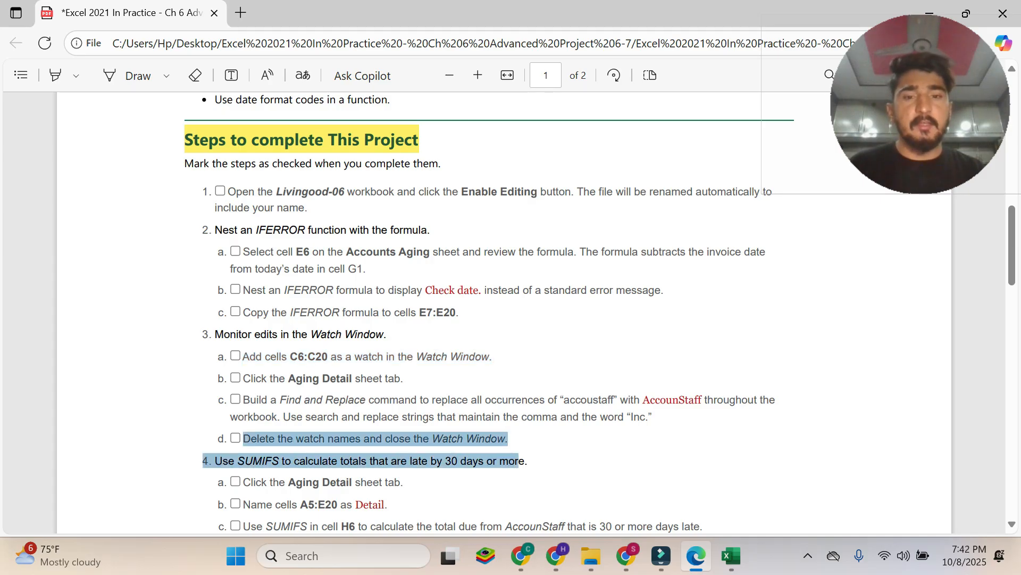
click(327, 370)
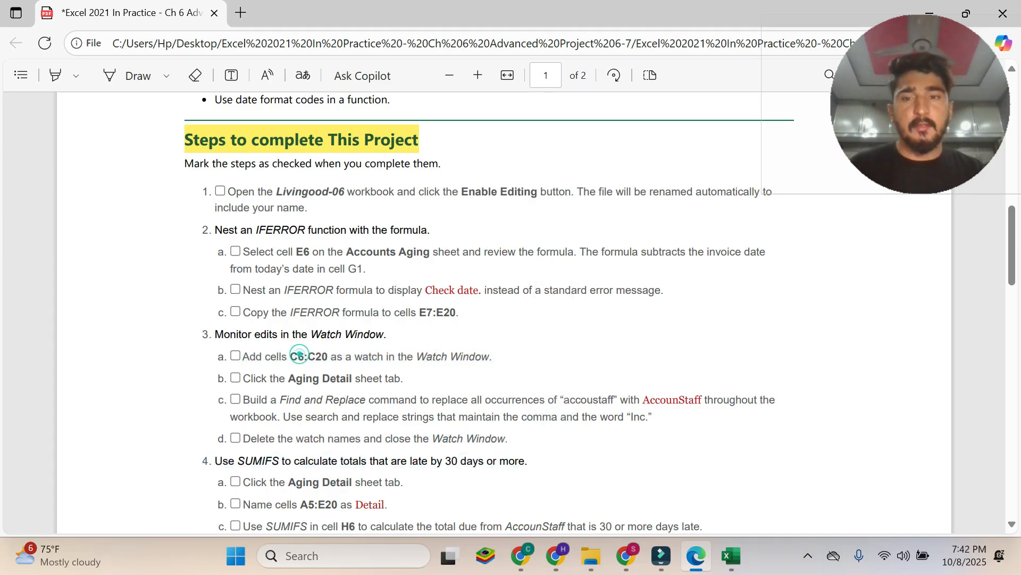
drag(243, 355, 393, 379)
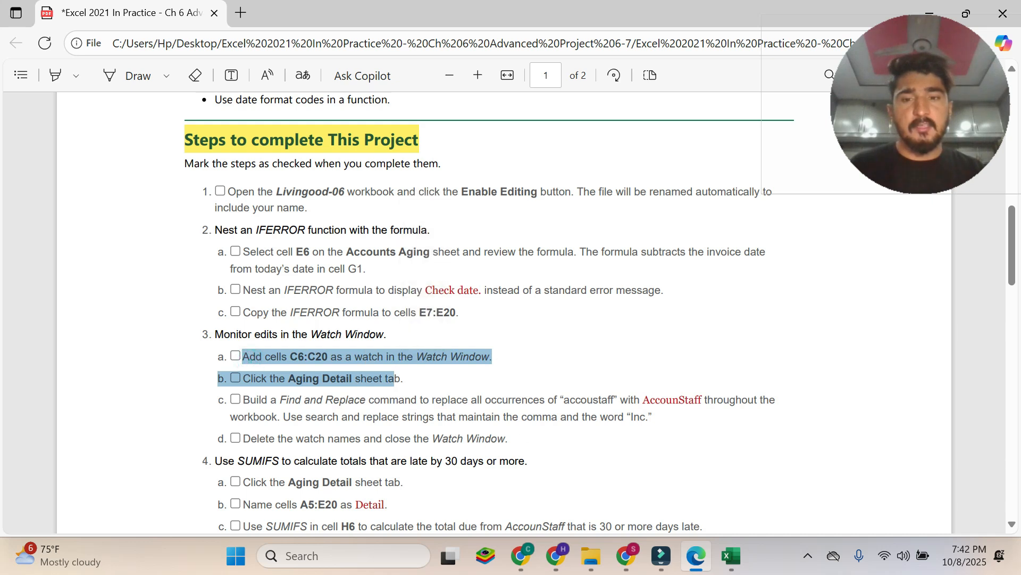
drag(243, 439, 505, 438)
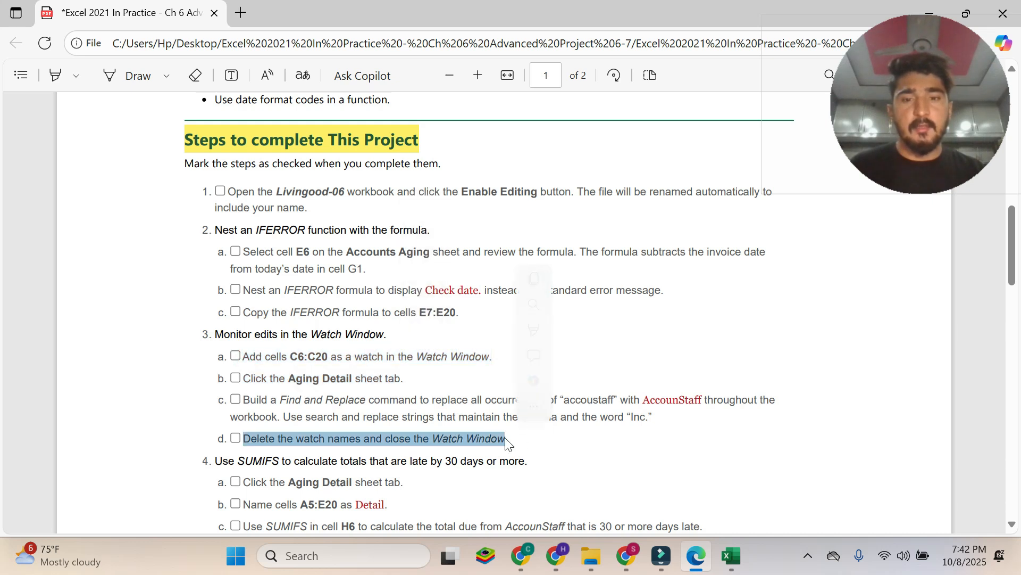
click(731, 556)
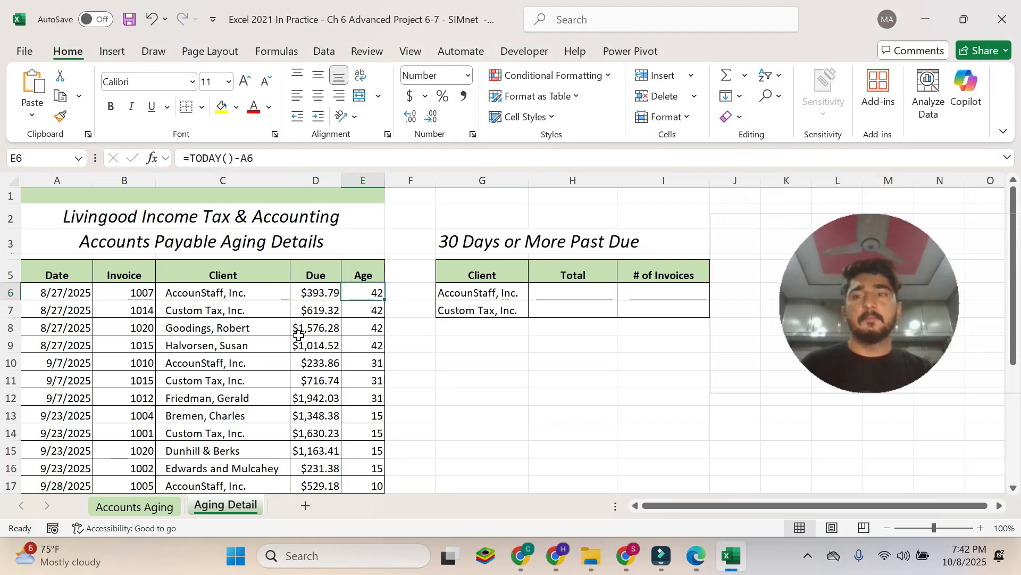
Open the Watch Window, move it over the sheet and enlarge it to fit the full list of watched cells
click(262, 51)
click(883, 109)
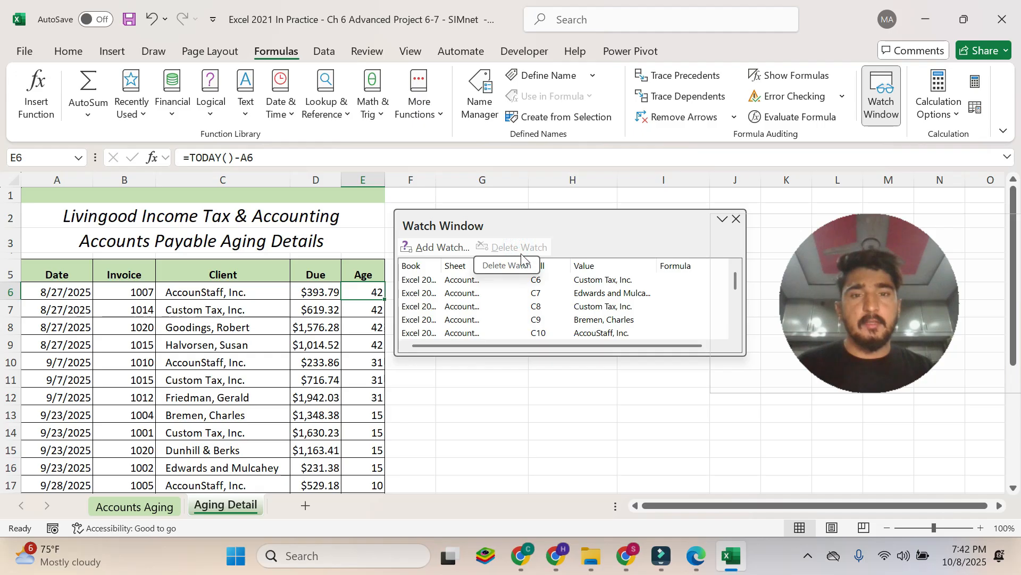
click(736, 218)
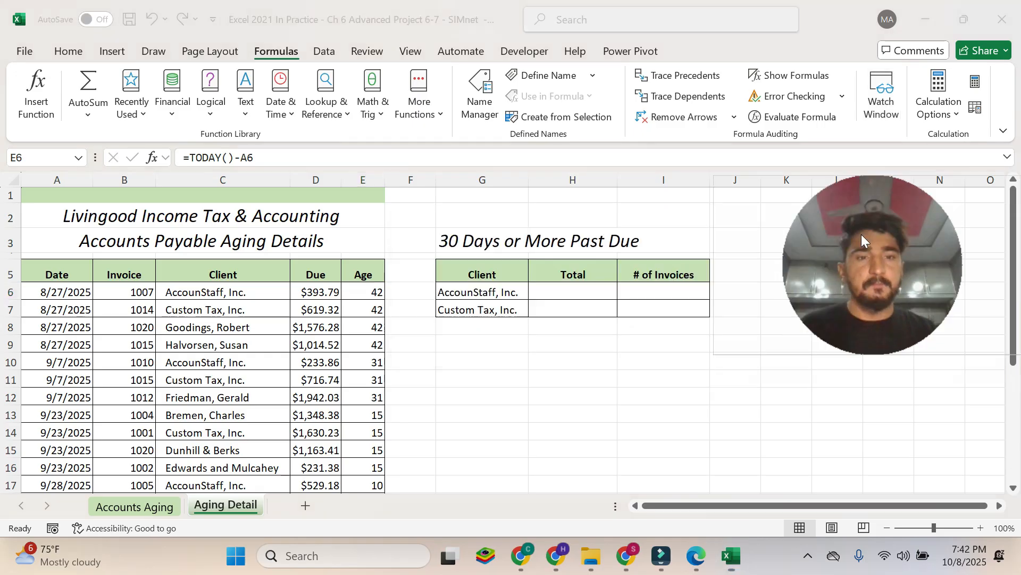
click(881, 96)
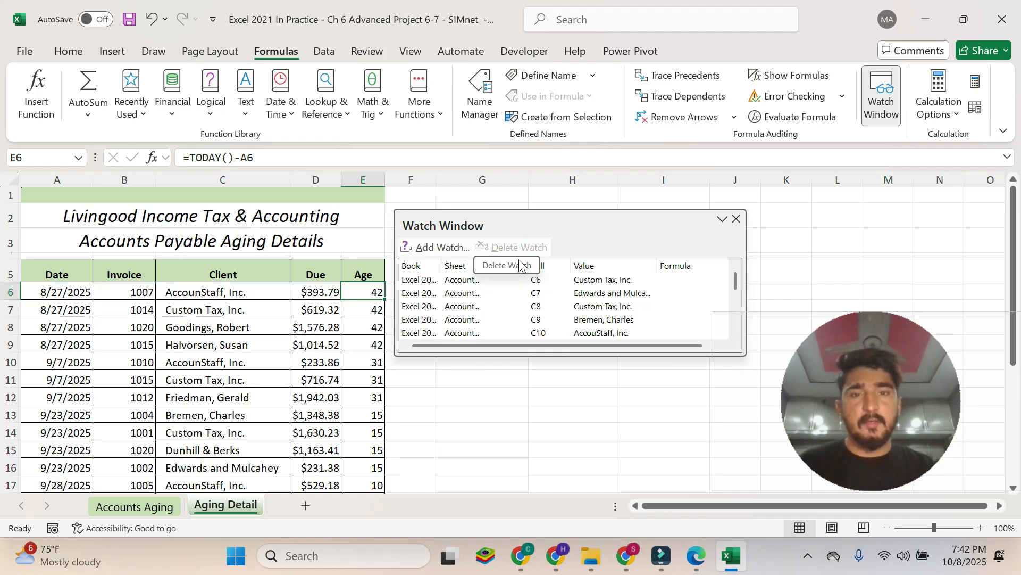
click(506, 282)
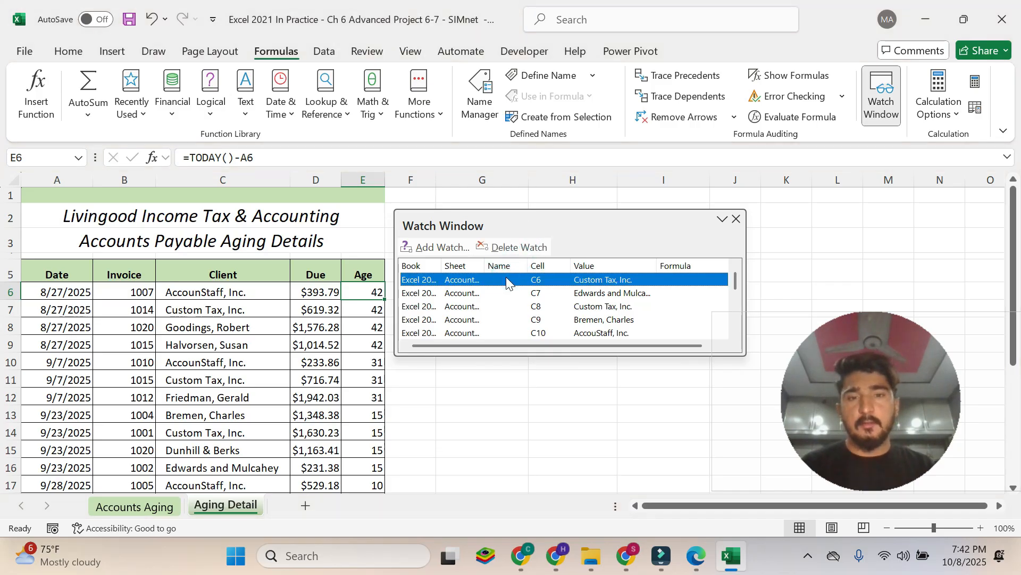
click(509, 280)
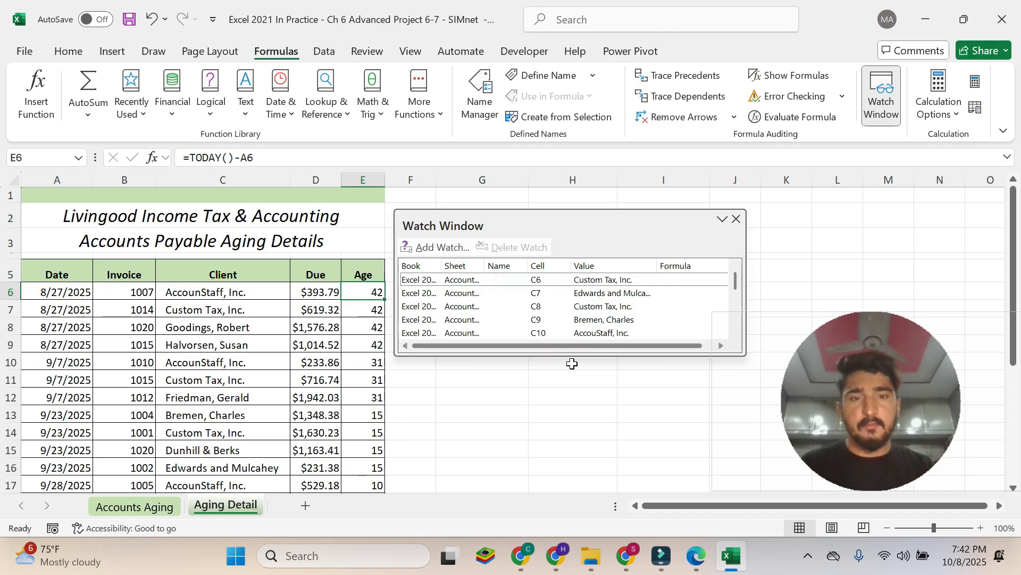
click(588, 194)
drag(605, 219, 407, 170)
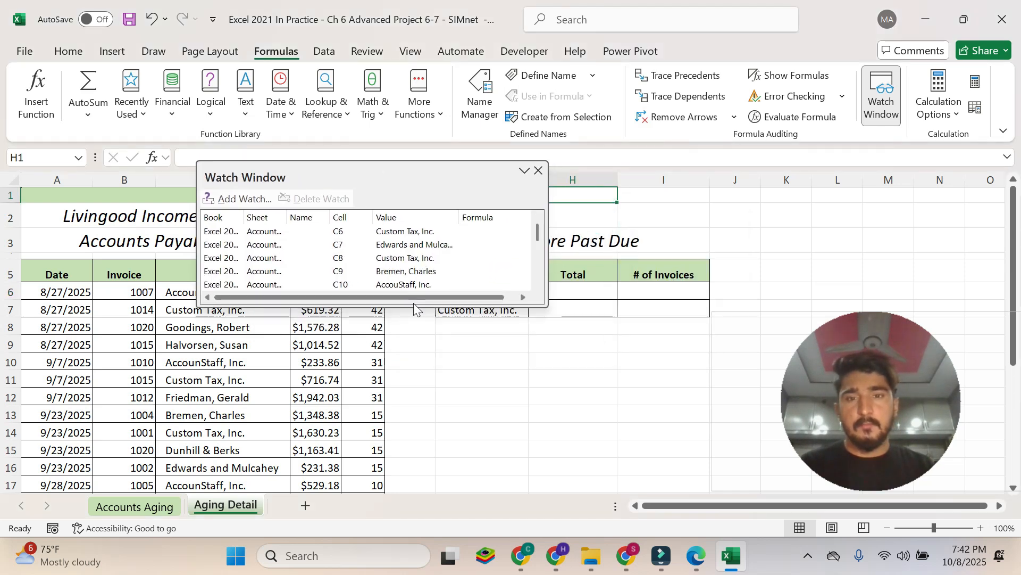
drag(407, 308, 403, 487)
Delete all the watches for cells C6 to C20 and close the Watch Window
click(394, 234)
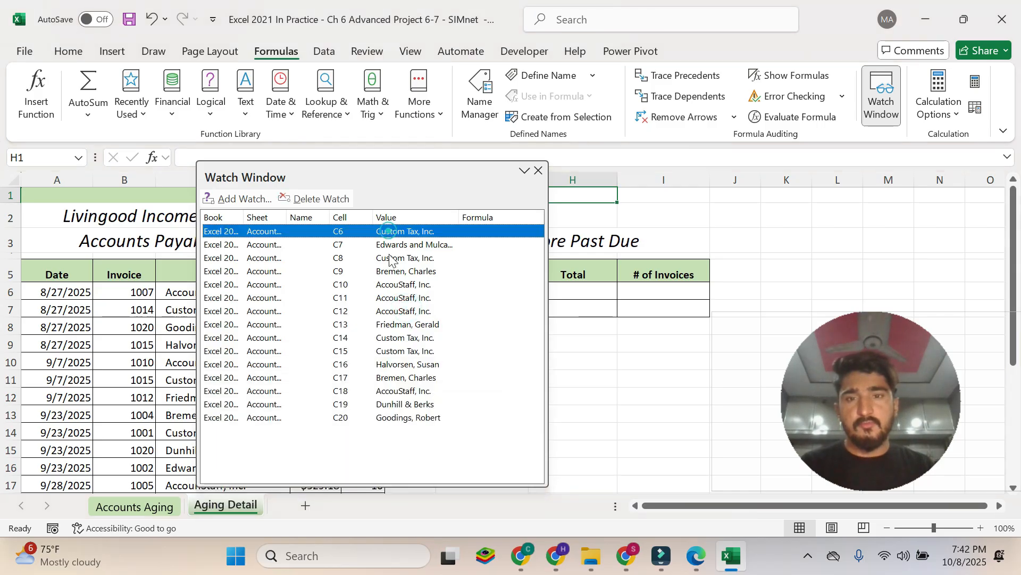
ctrl+click(393, 258)
ctrl+click(393, 244)
ctrl+click(404, 268)
ctrl+click(409, 294)
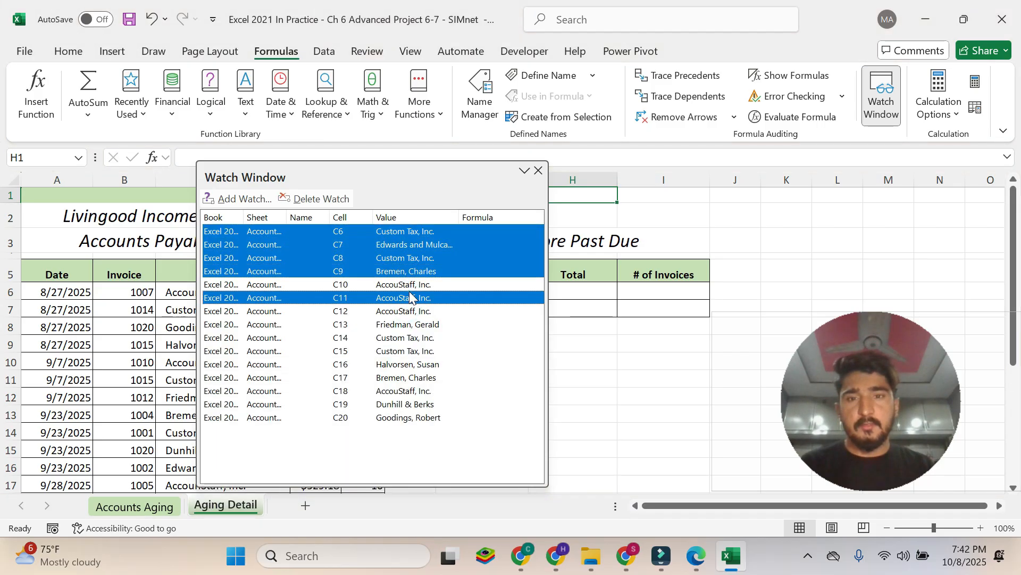
ctrl+click(409, 285)
ctrl+click(411, 308)
ctrl+click(416, 324)
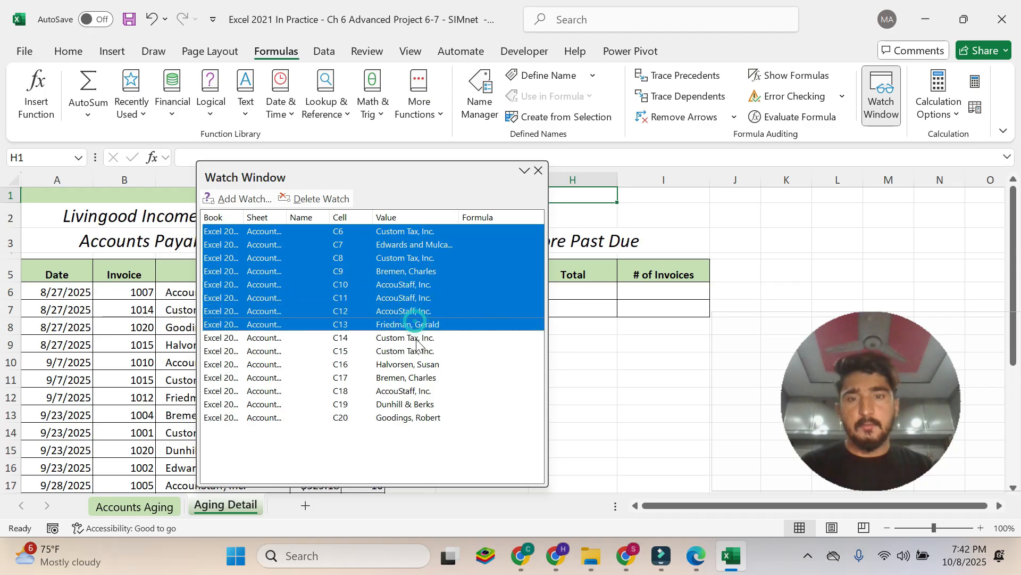
ctrl+click(415, 338)
ctrl+click(416, 351)
ctrl+click(415, 366)
ctrl+click(416, 378)
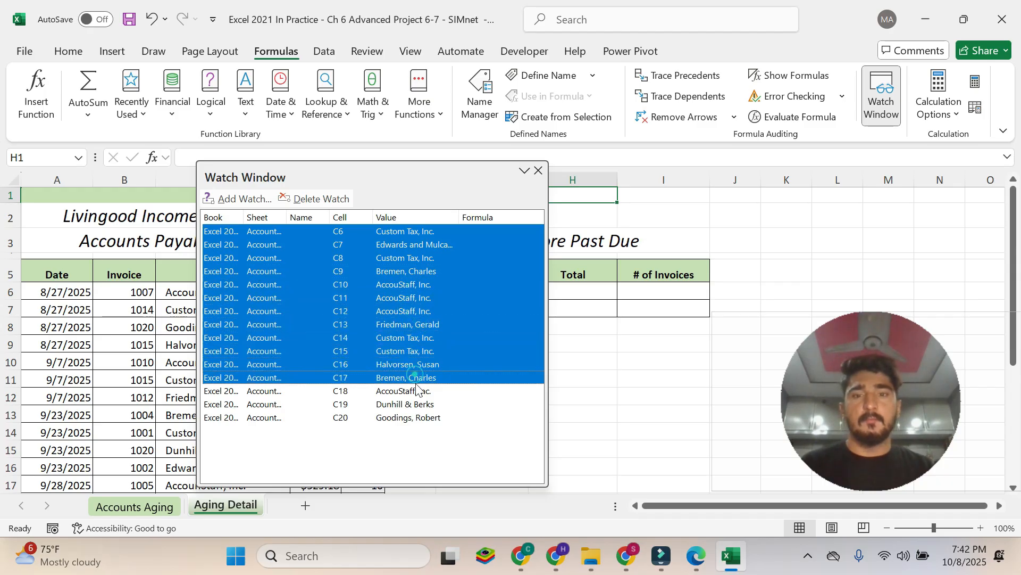
ctrl+click(418, 391)
ctrl+click(421, 405)
ctrl+click(423, 418)
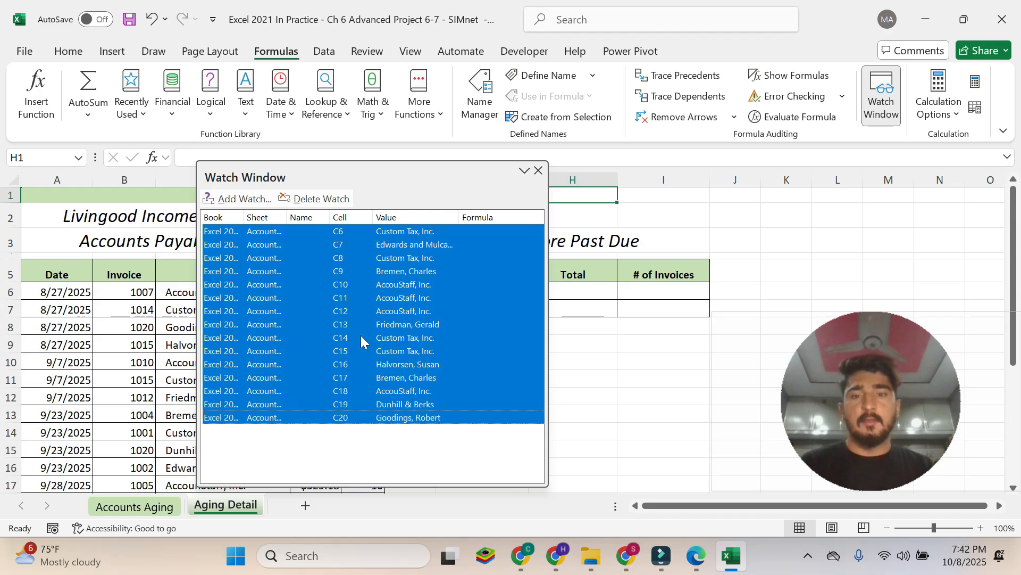
click(328, 198)
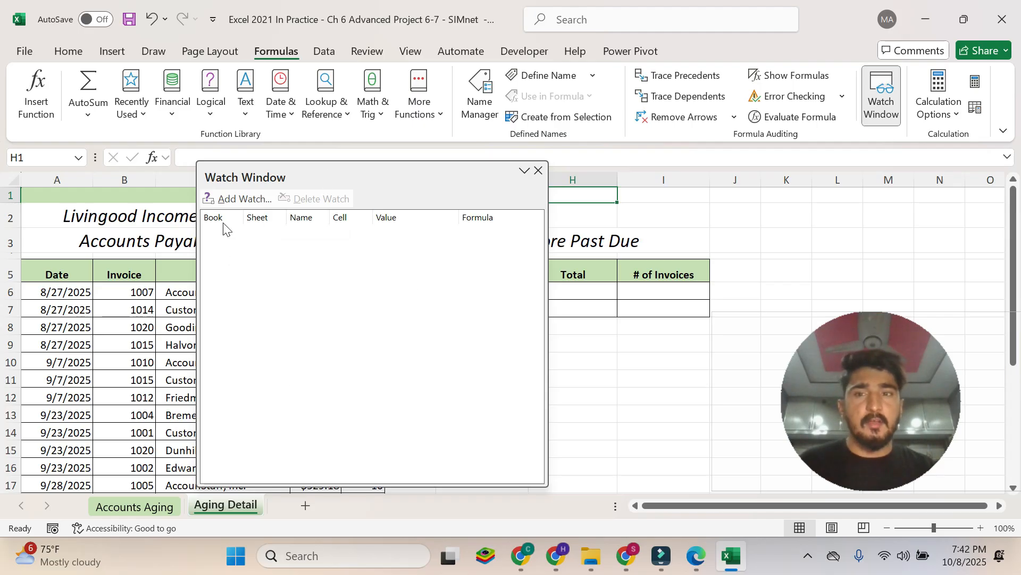
click(539, 172)
drag(866, 367, 913, 106)
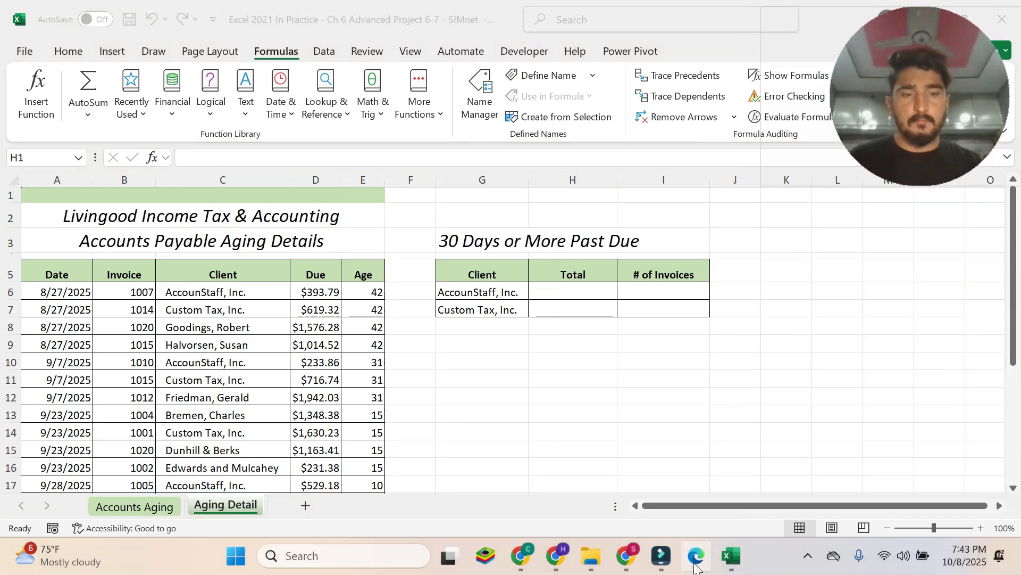
Switch to the Edge PDF and read instructions 4, 4a and 4b about the SUMIFS totals and the range name
click(730, 559)
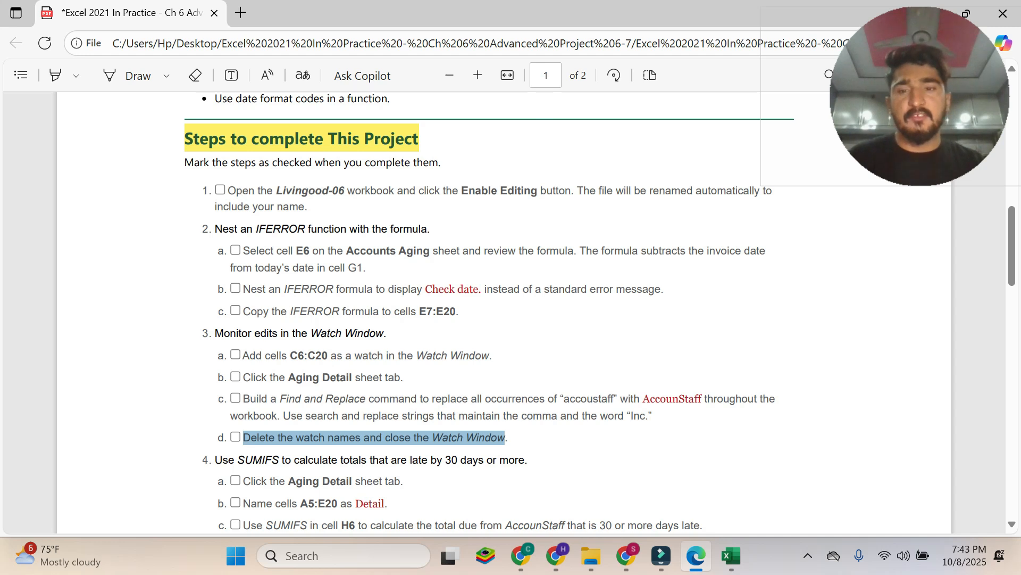
scroll(504, 314, down, 5)
drag(215, 220, 527, 222)
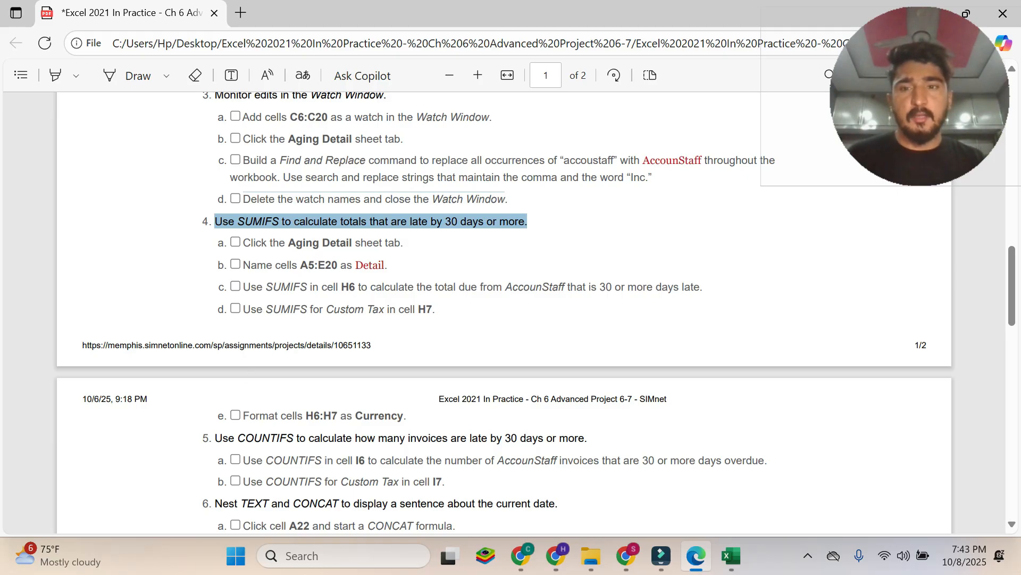
drag(240, 244, 413, 246)
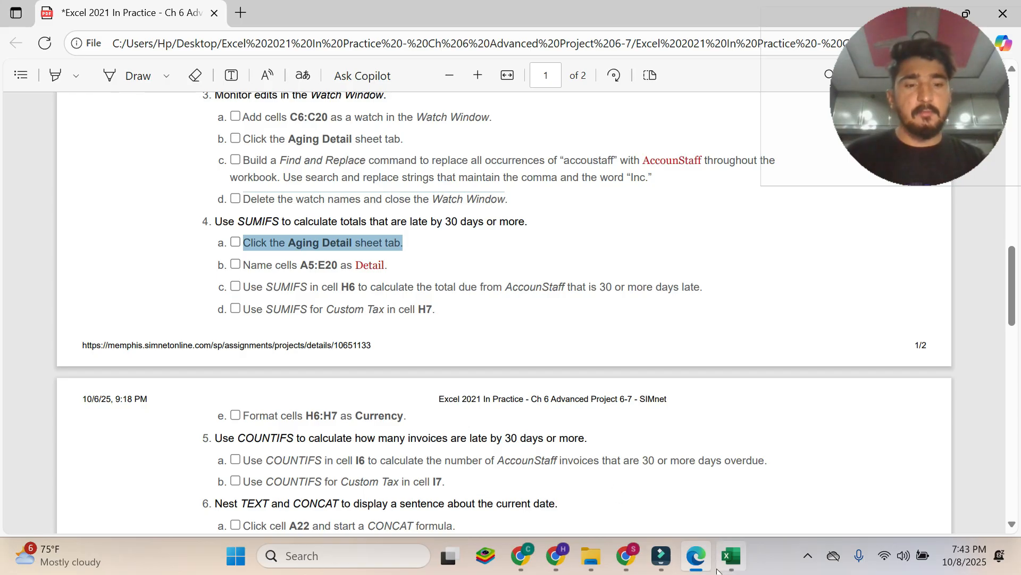
click(732, 555)
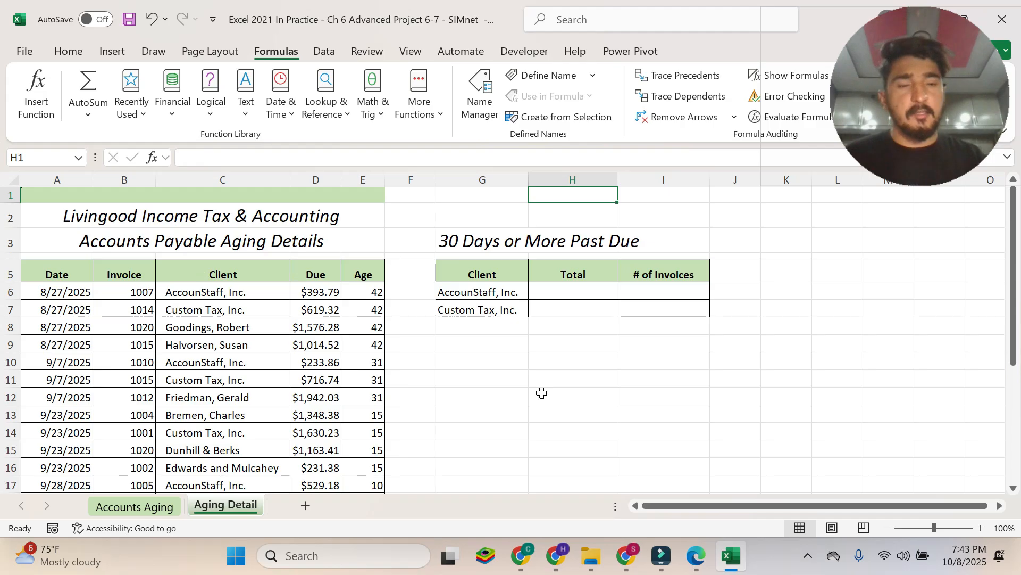
click(695, 555)
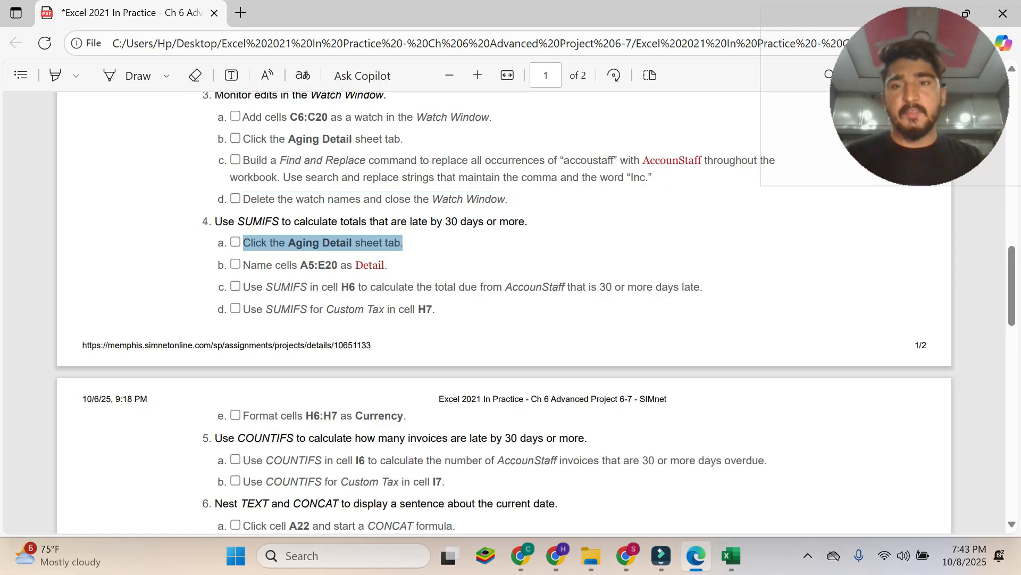
drag(243, 265, 388, 266)
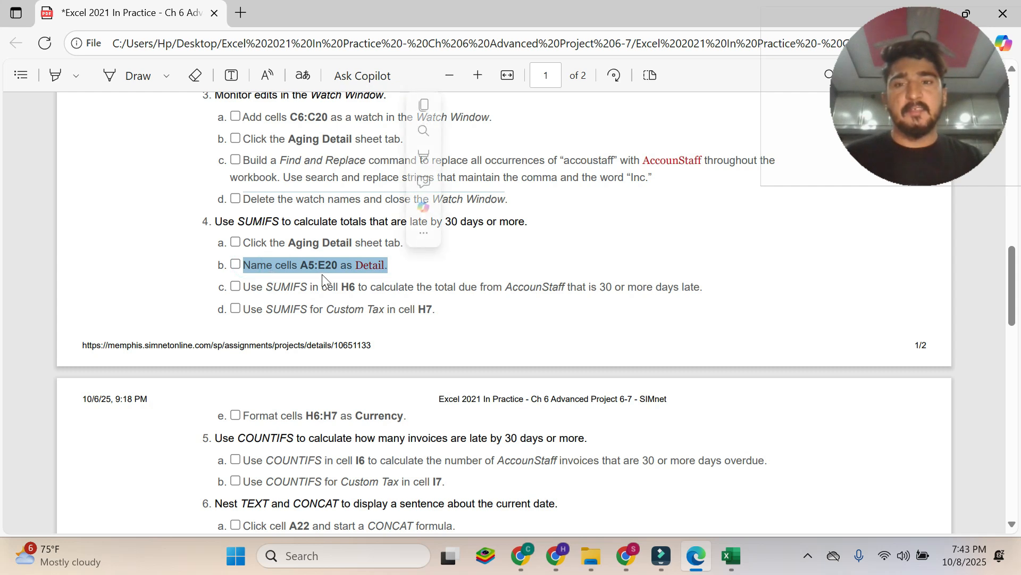
click(362, 273)
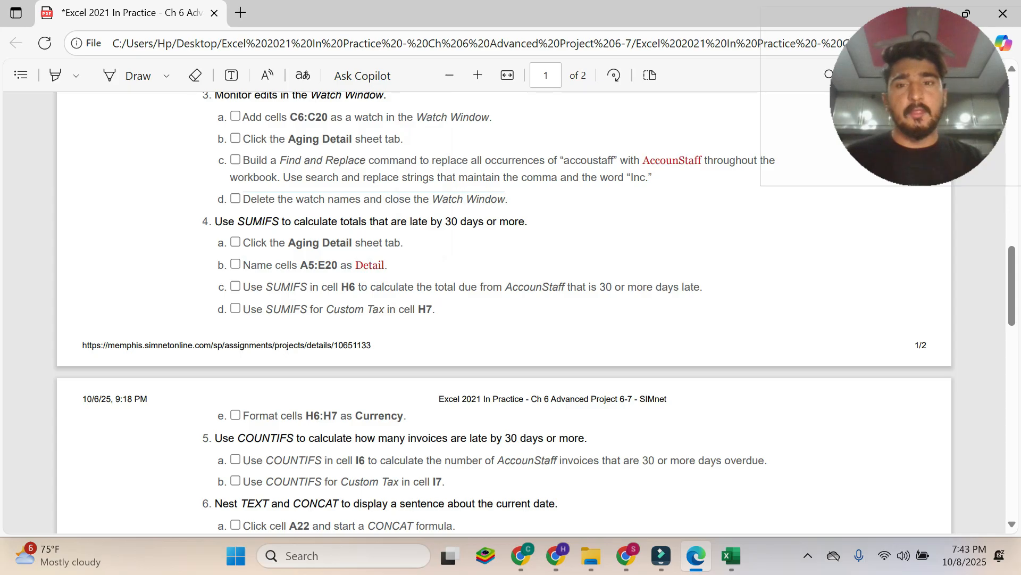
Copy the reference A5:E20 from instruction 4b in the Edge PDF and use it to select that range on Excel's Aging Detail sheet
drag(301, 264, 334, 263)
key(ctrl+c)
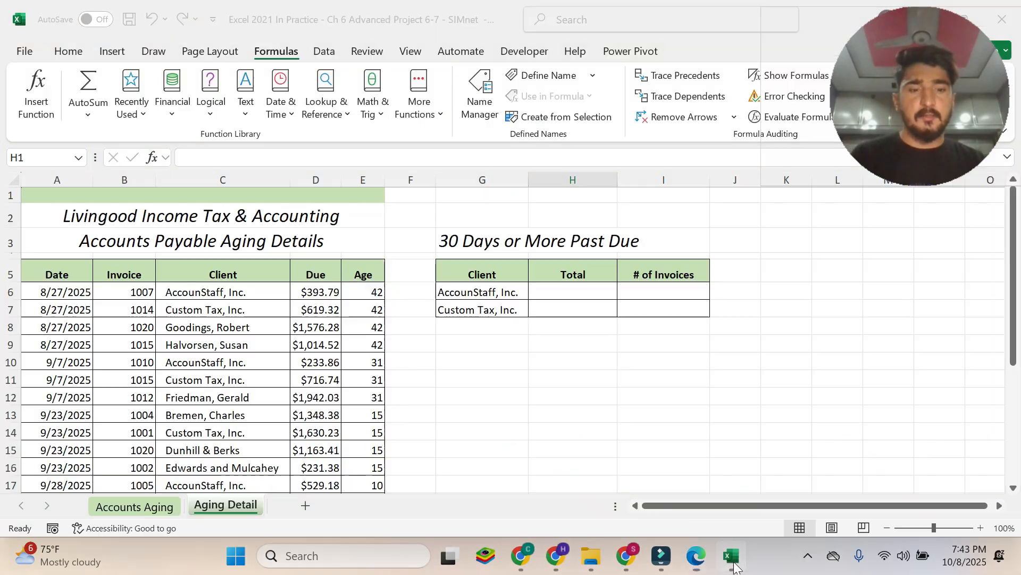
click(731, 556)
click(38, 155)
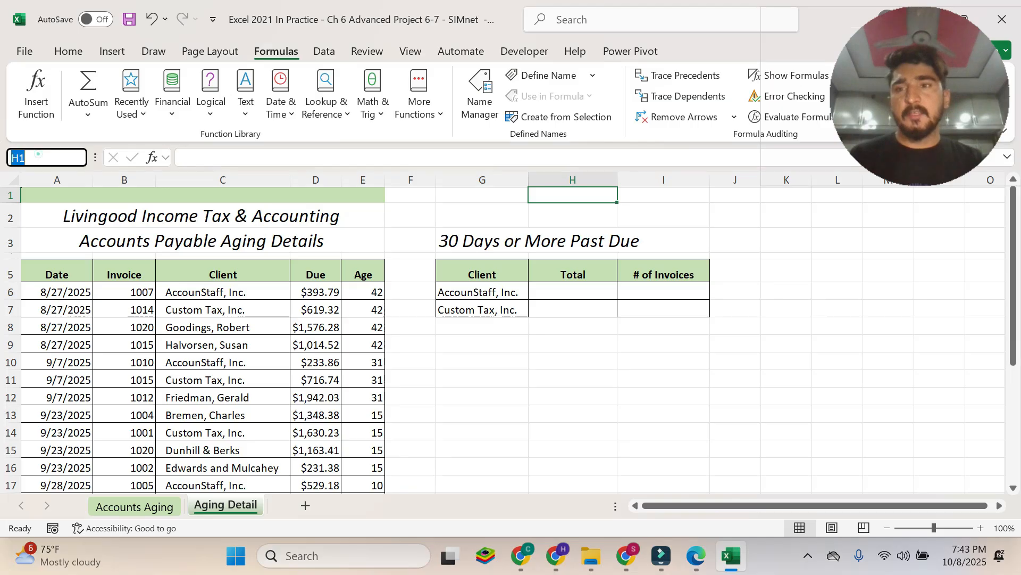
key(ctrl+v)
key(Return)
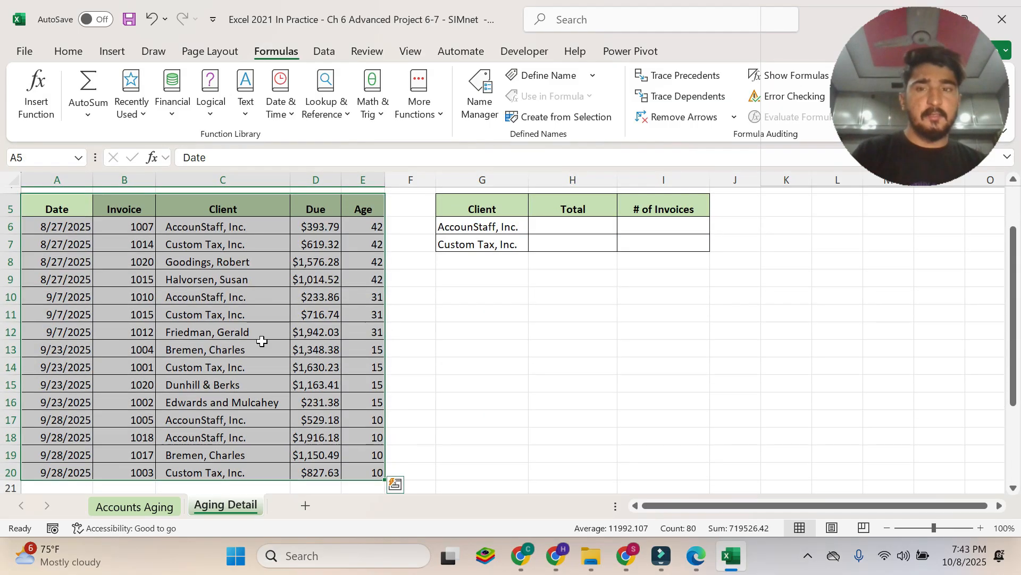
Copy "Detail" from instruction 4b in the Edge PDF and apply it as the name of the selected range A5:E20 in Excel
click(698, 565)
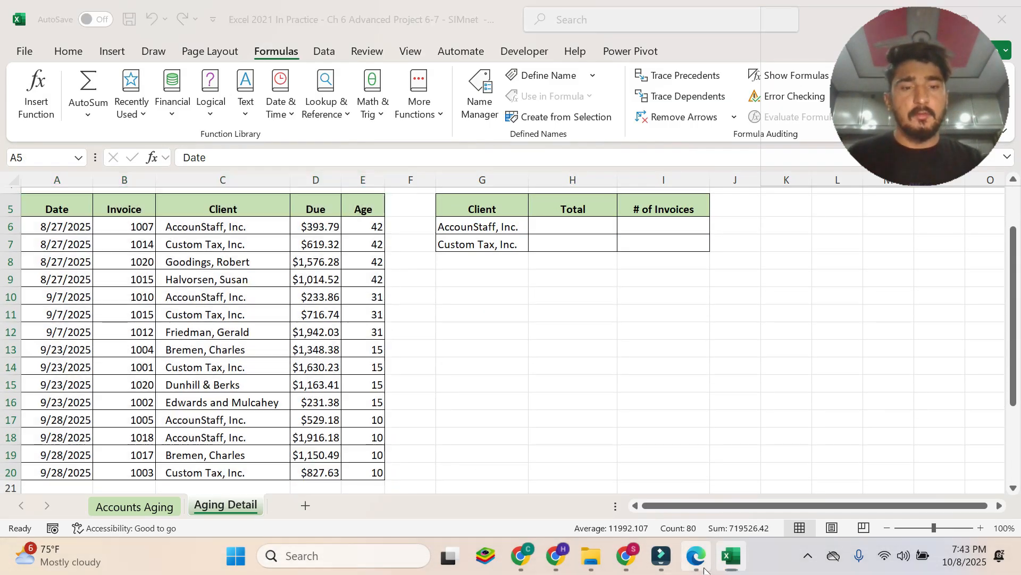
drag(354, 264, 384, 259)
key(ctrl+c)
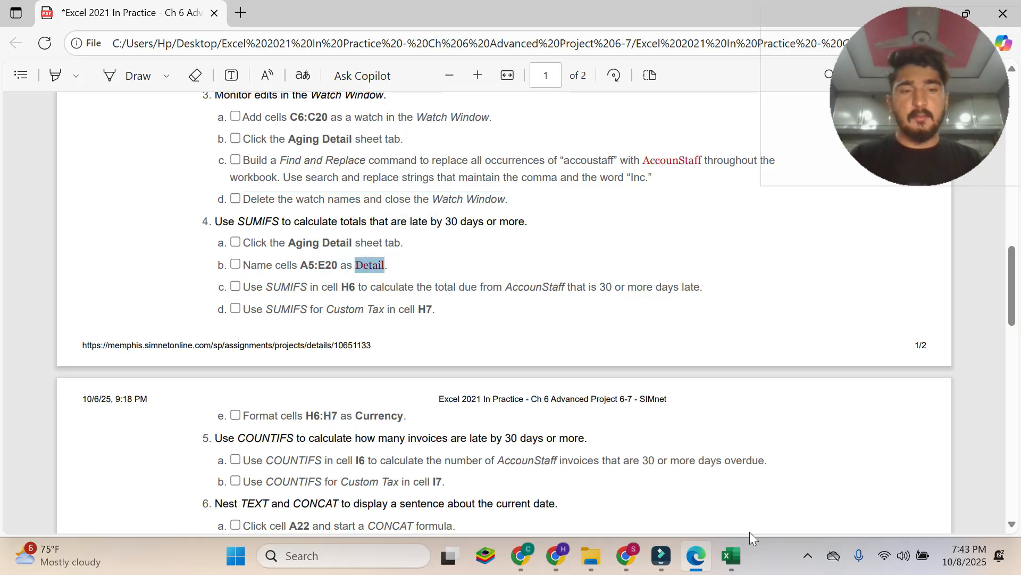
click(732, 556)
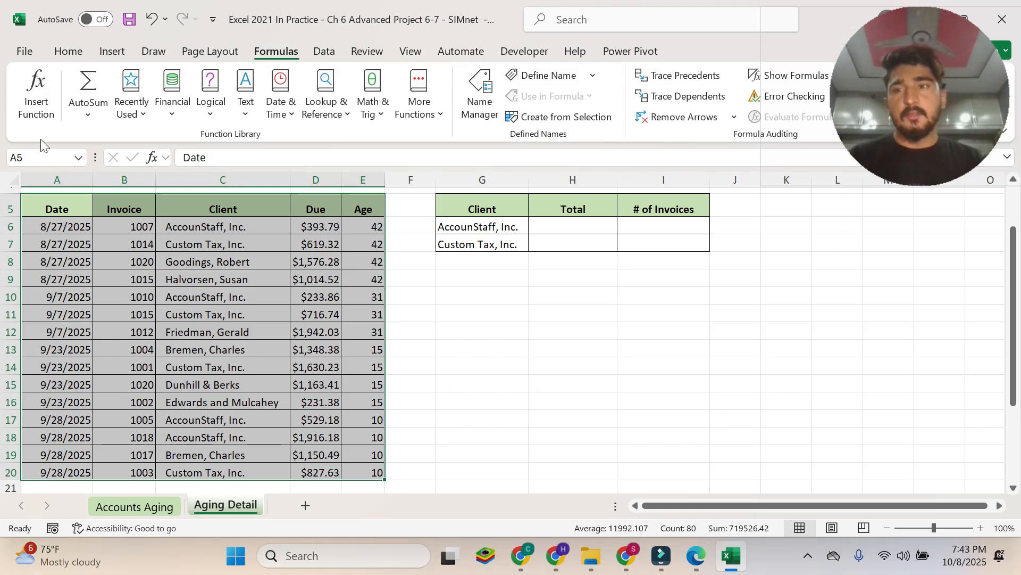
click(26, 159)
key(ctrl+v)
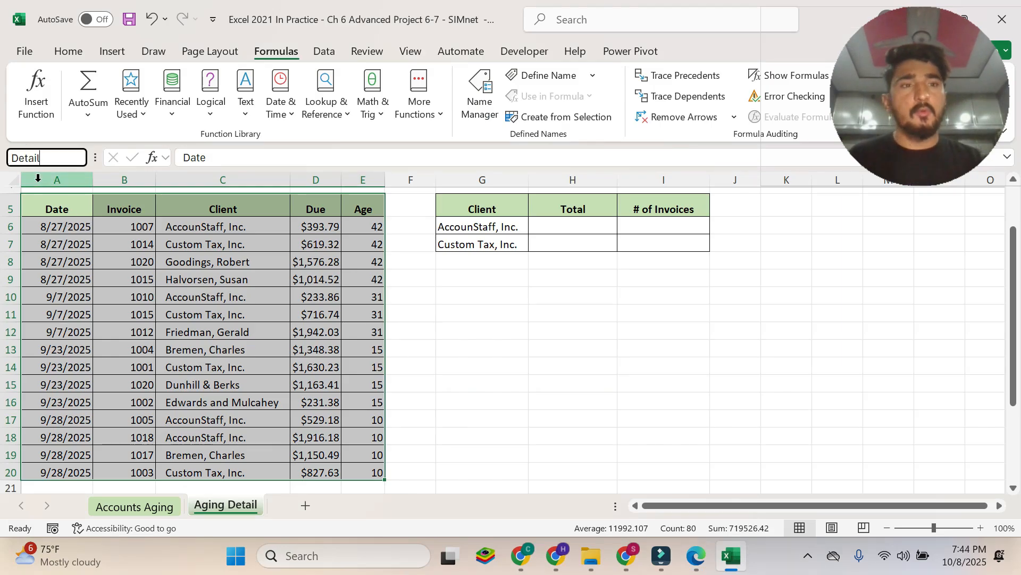
key(Return)
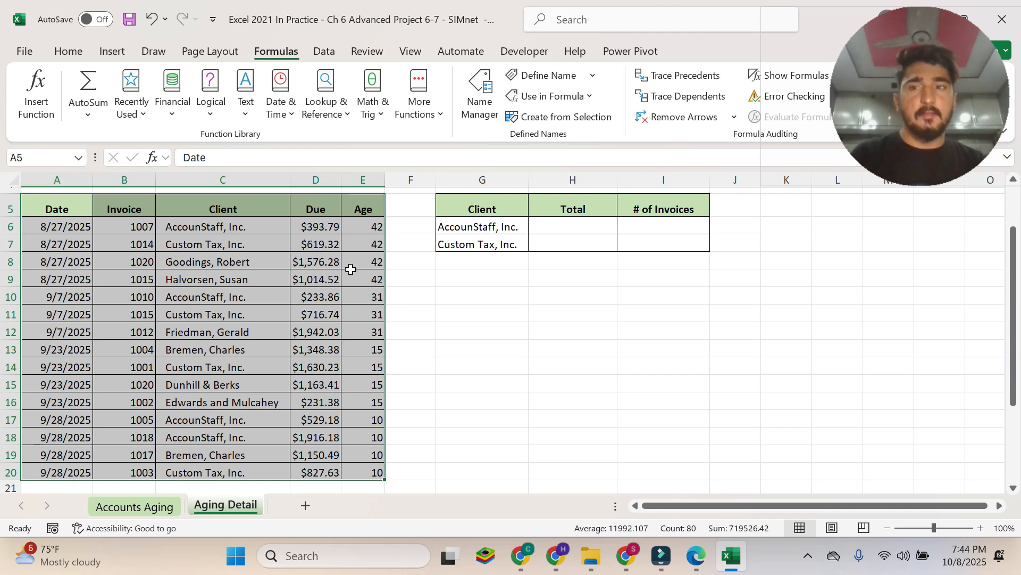
Go to the named range Detail to check which cells it covers
click(524, 332)
click(78, 158)
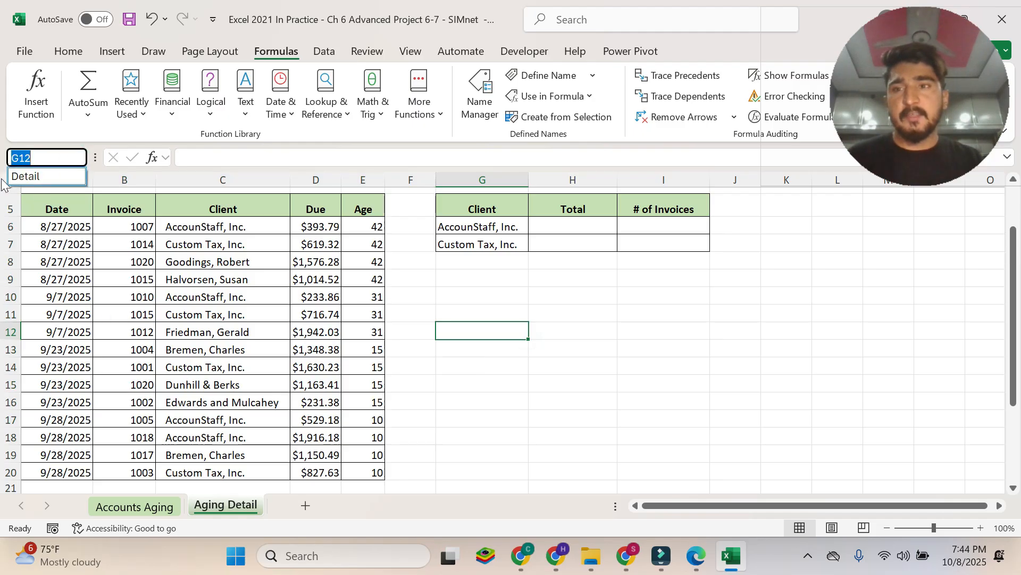
click(30, 176)
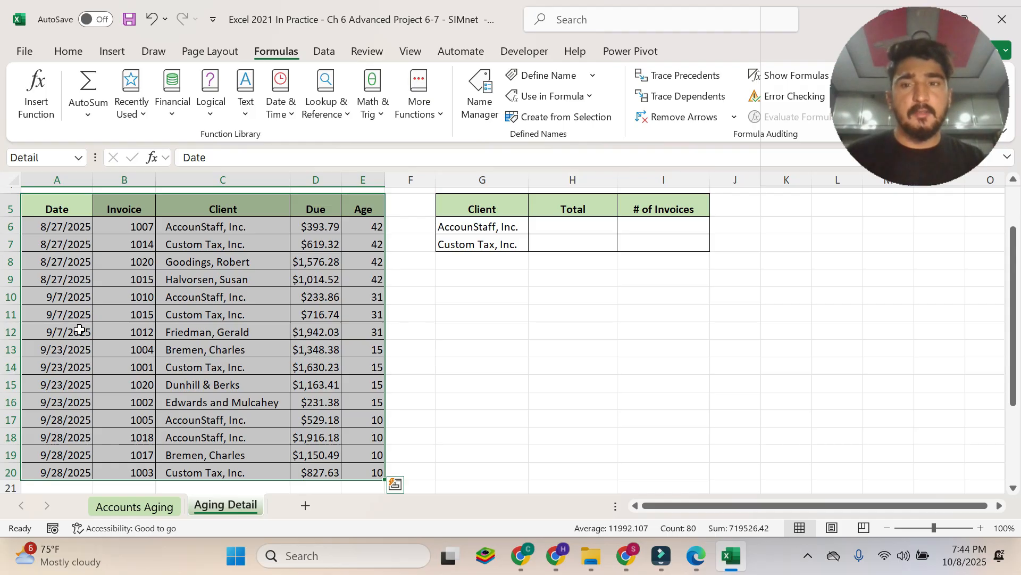
Switch to the Edge PDF and copy instruction 4c about the SUMIFS total for AccounStaff in cell H6
click(719, 567)
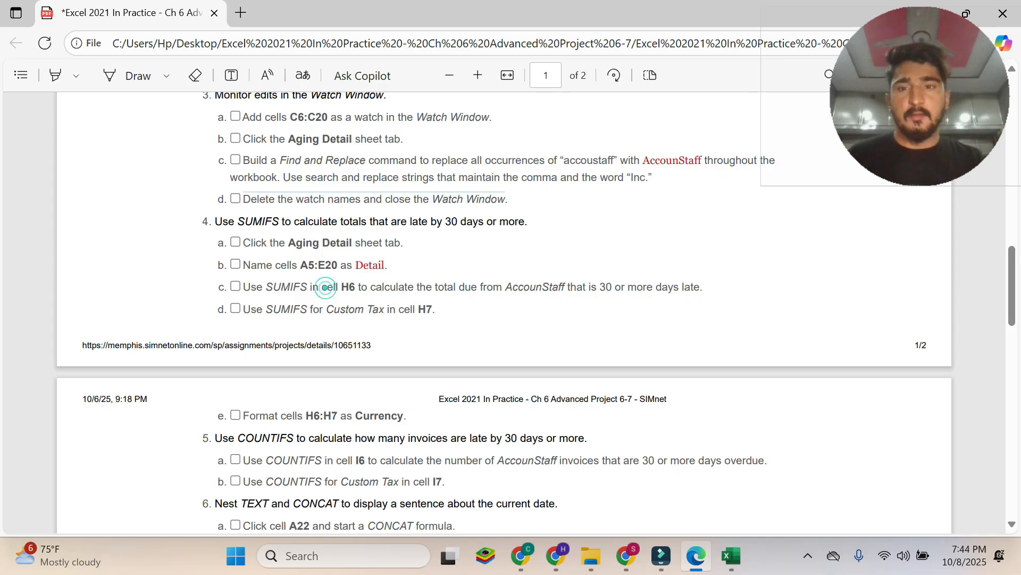
triple_click(325, 287)
key(ctrl+c)
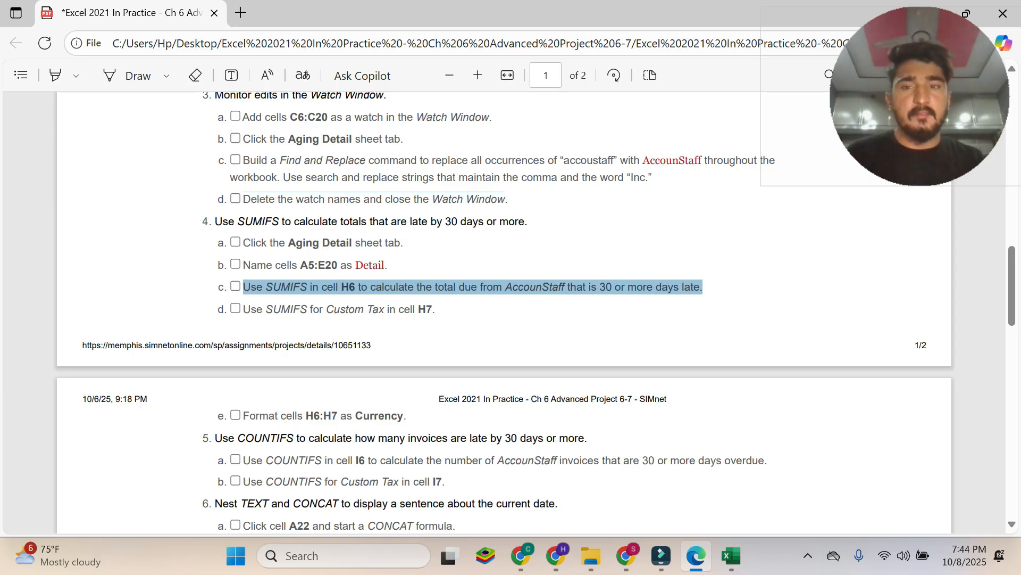
Switch to Excel, start a SUMIFS formula in cell H6 of the Aging Detail sheet and open its function arguments
click(732, 555)
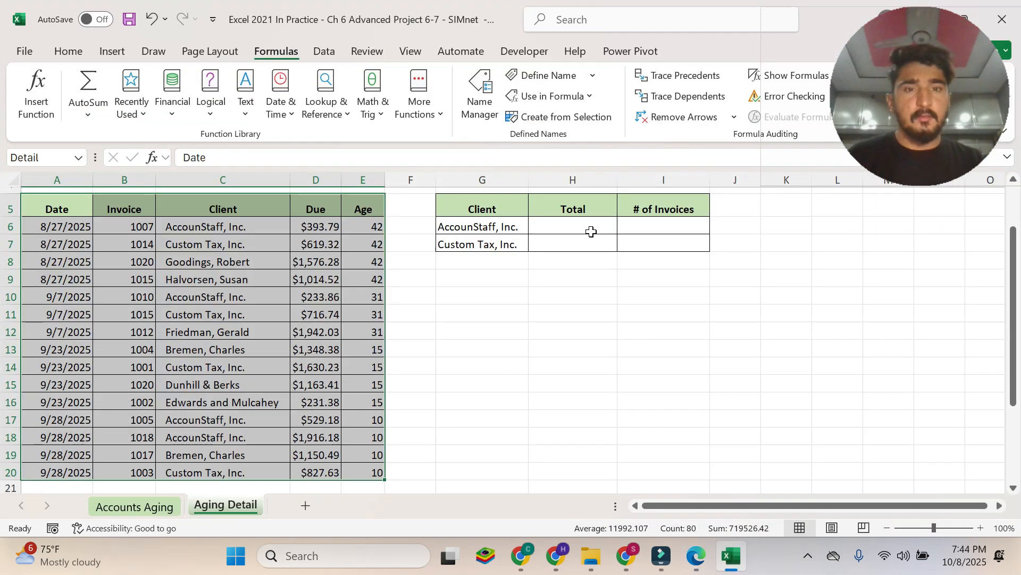
click(591, 231)
text(=s)
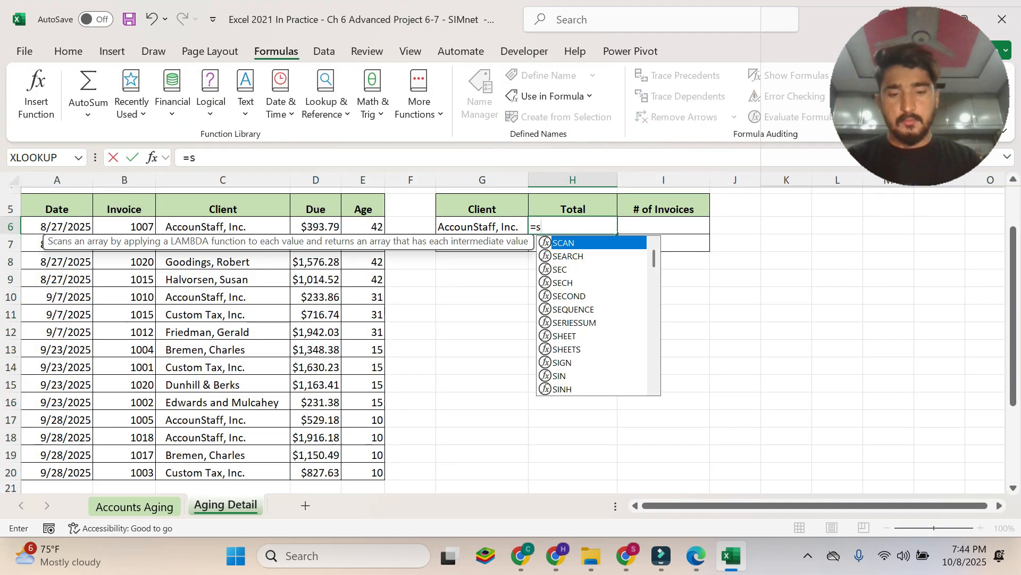
text(umi)
click(574, 257)
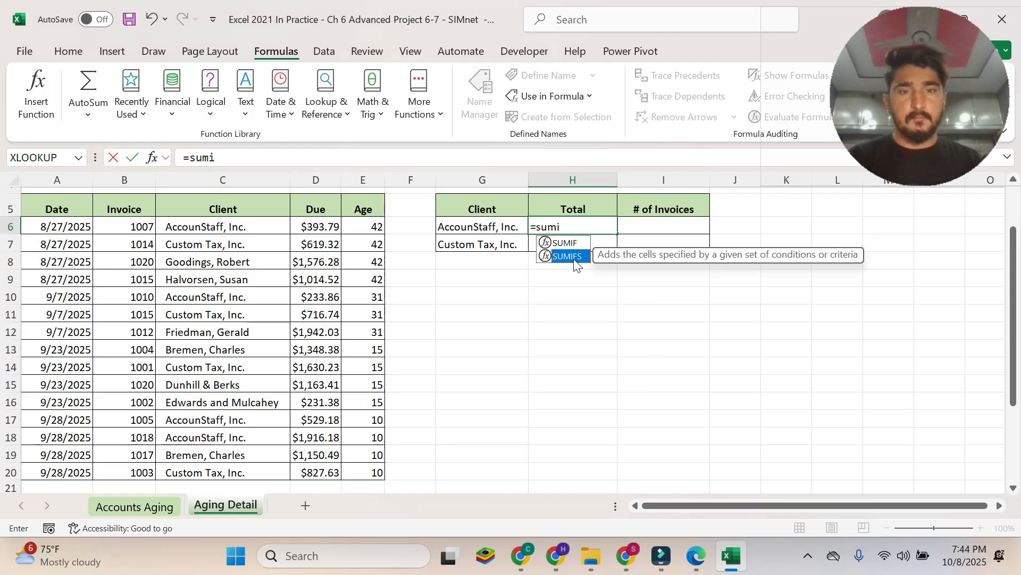
double_click(574, 257)
click(696, 555)
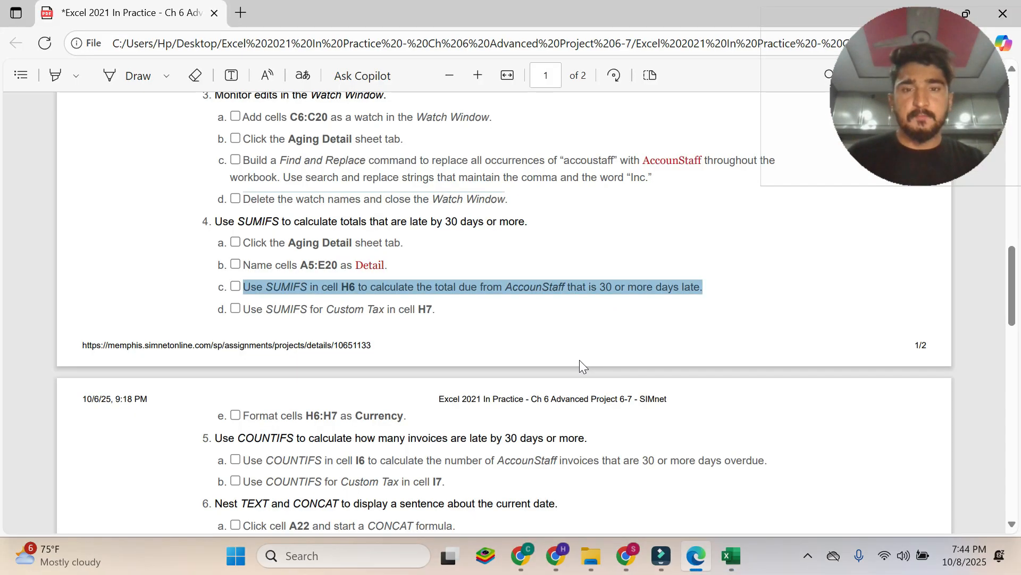
click(731, 555)
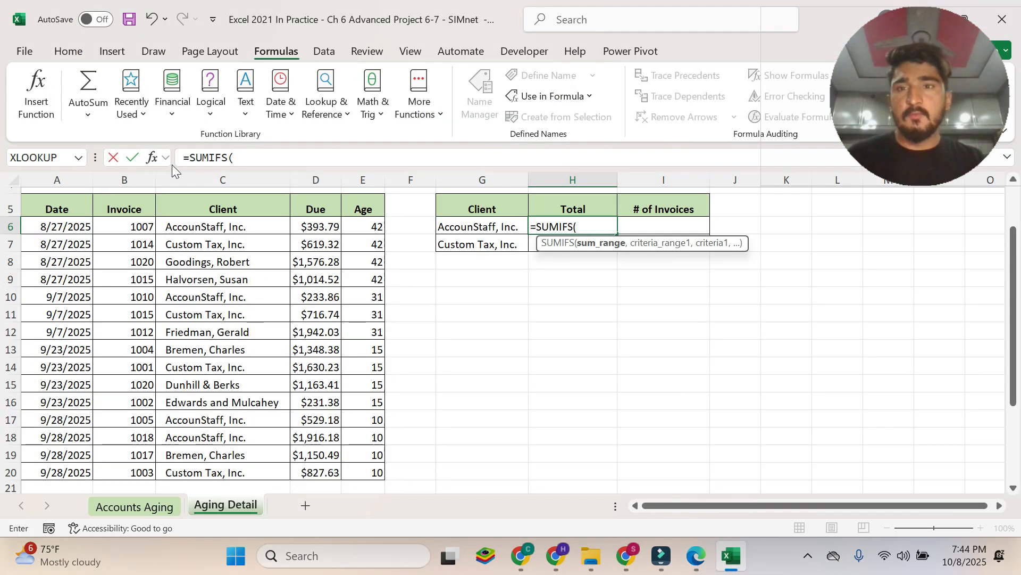
click(153, 157)
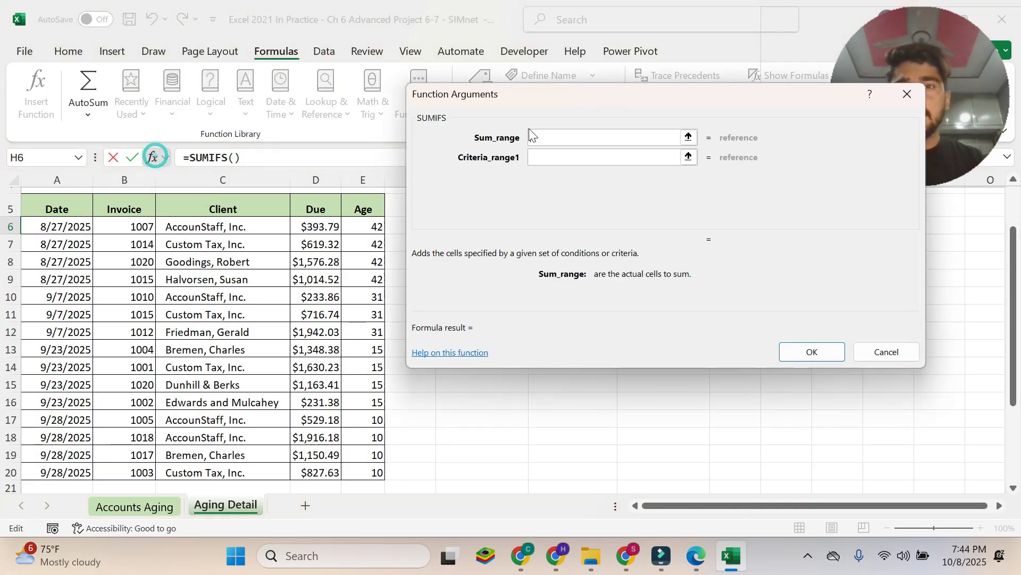
Set the SUMIFS sum range to D6:D20 and the first criterion to client cell G6 within C6:C20
drag(549, 112, 592, 266)
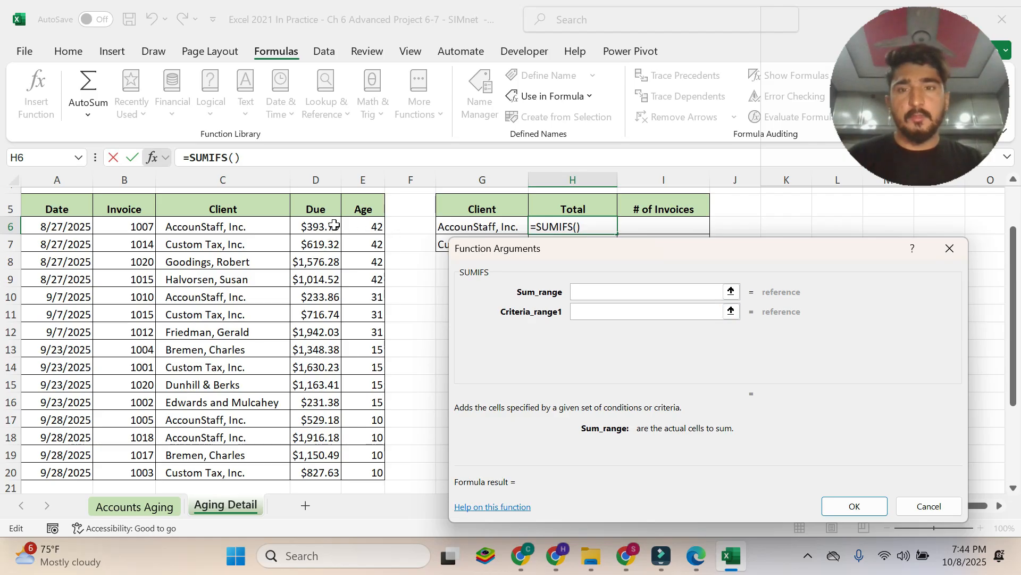
drag(333, 225, 324, 473)
key(Tab)
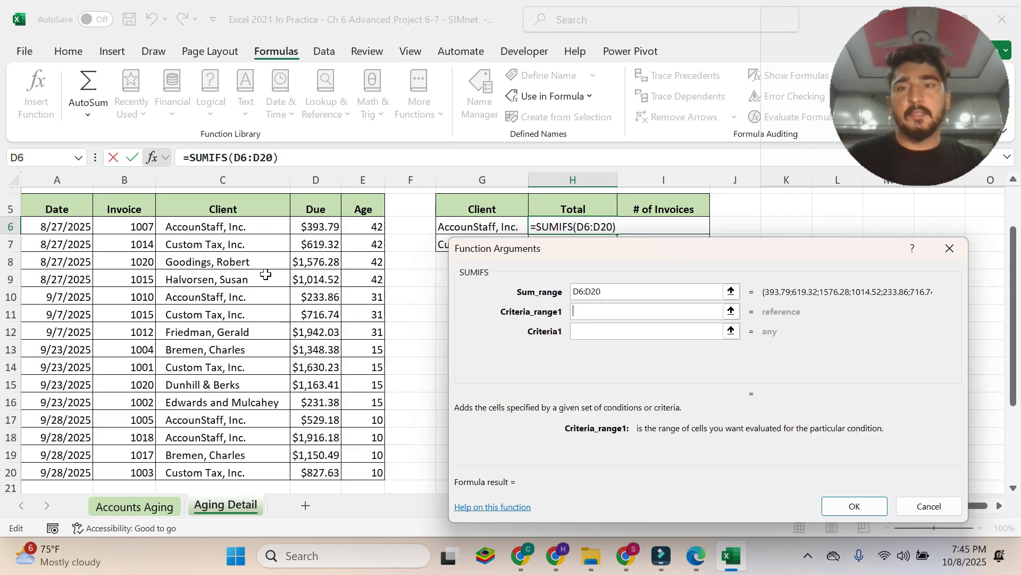
drag(239, 226, 221, 475)
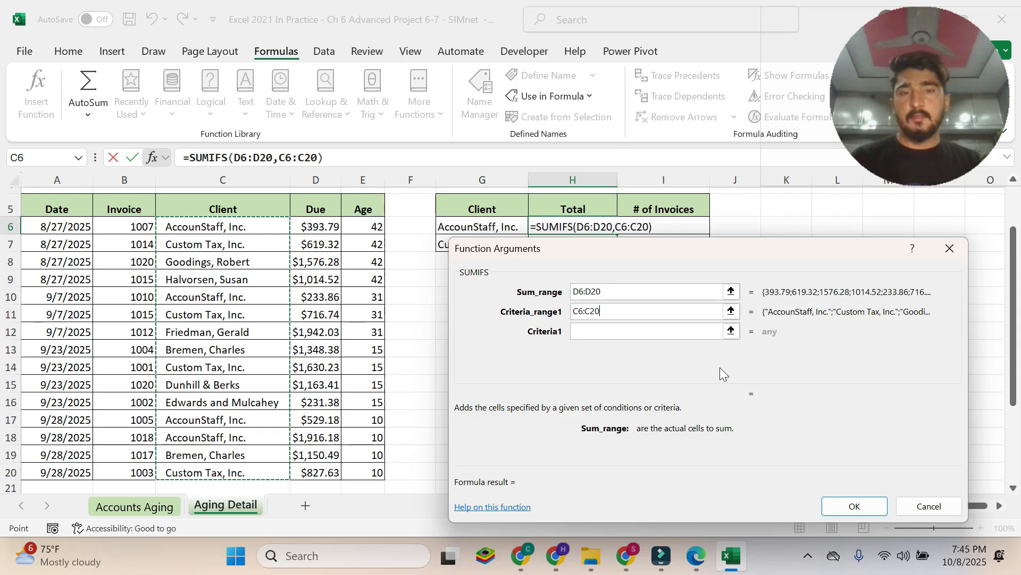
key(Tab)
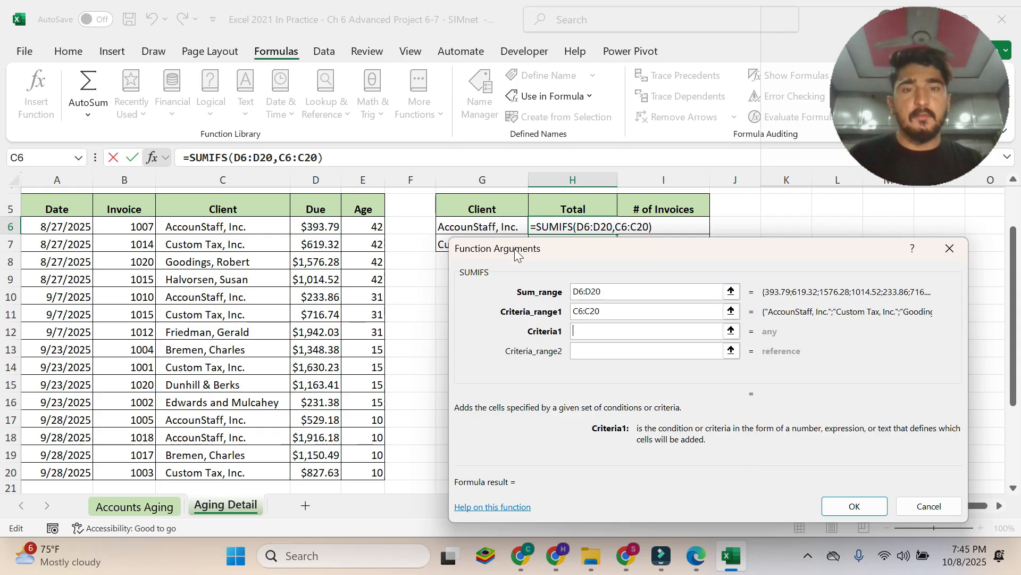
click(510, 232)
drag(673, 304, 617, 274)
key(Tab)
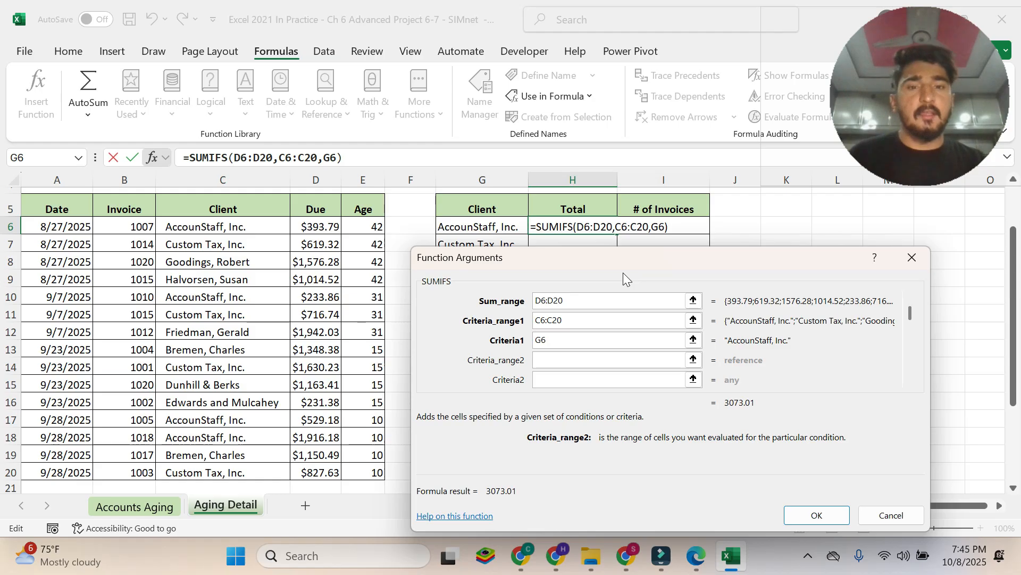
Set the second criteria range of the H6 SUMIFS function to the ages in E6:E20
drag(624, 272, 666, 254)
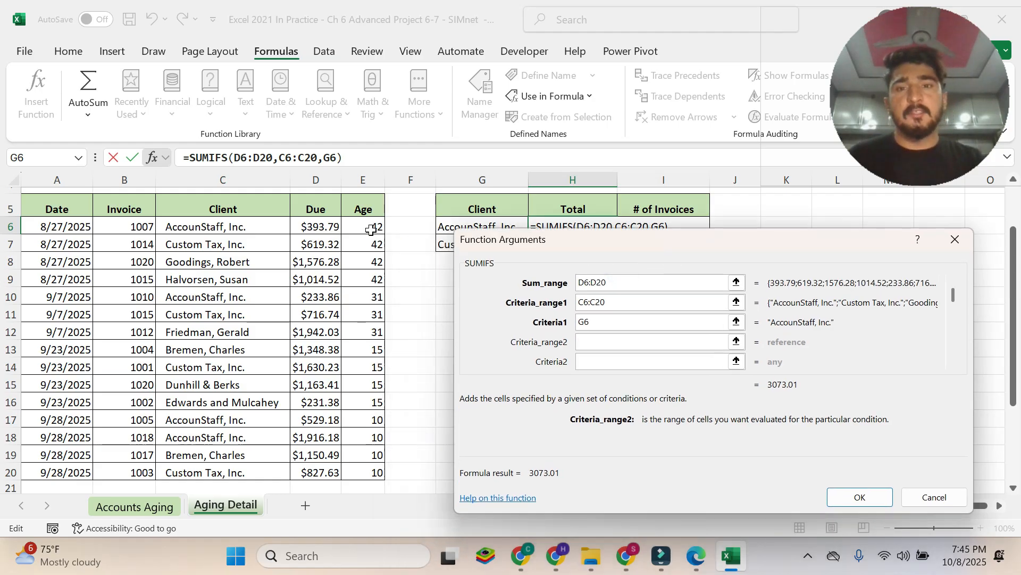
drag(371, 231, 358, 470)
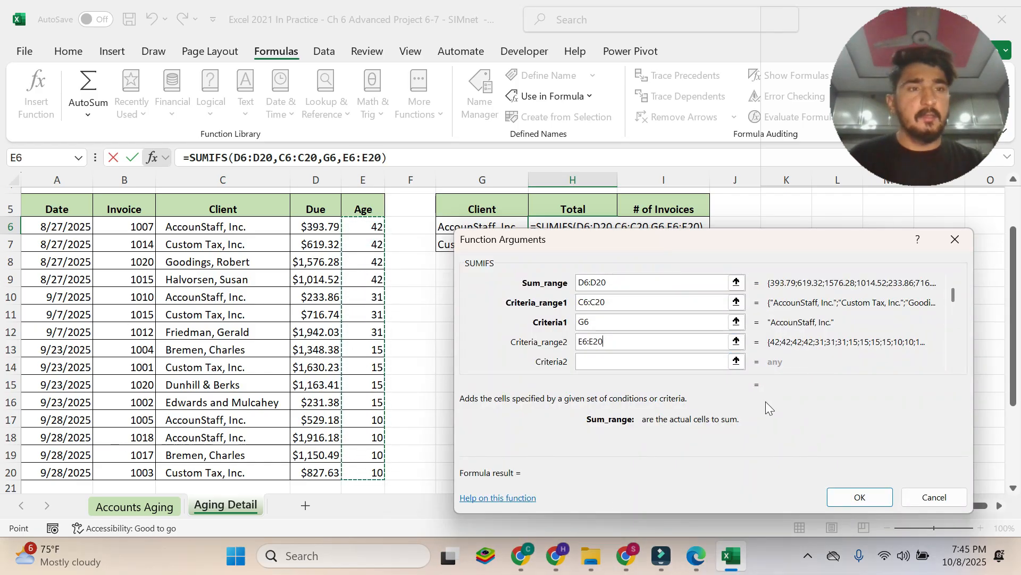
key(Tab)
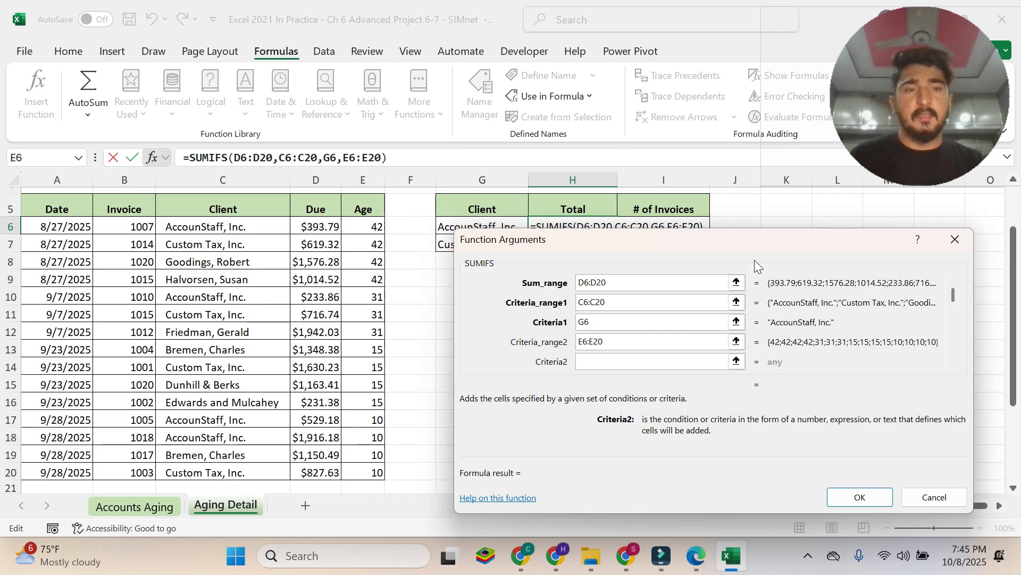
drag(755, 242, 459, 140)
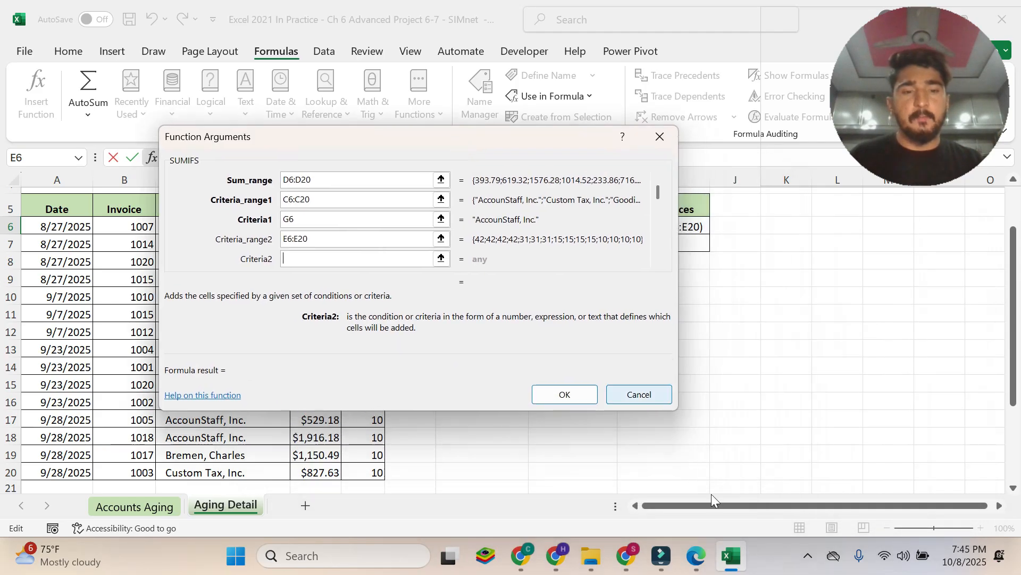
Recheck instruction 4c in the Edge PDF, then enter ">=30" as the second criterion in Excel and complete the H6 formula
click(697, 558)
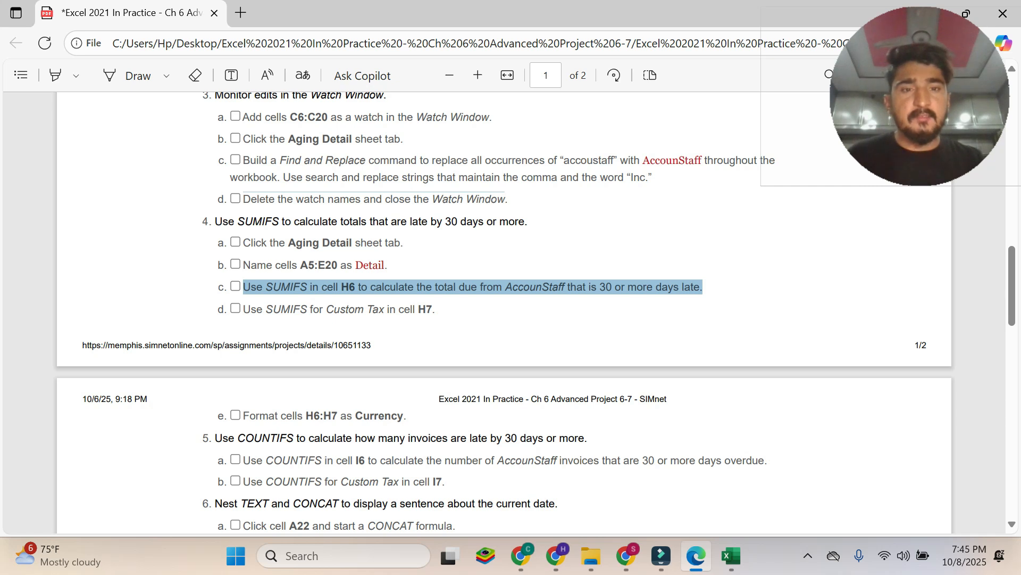
click(732, 555)
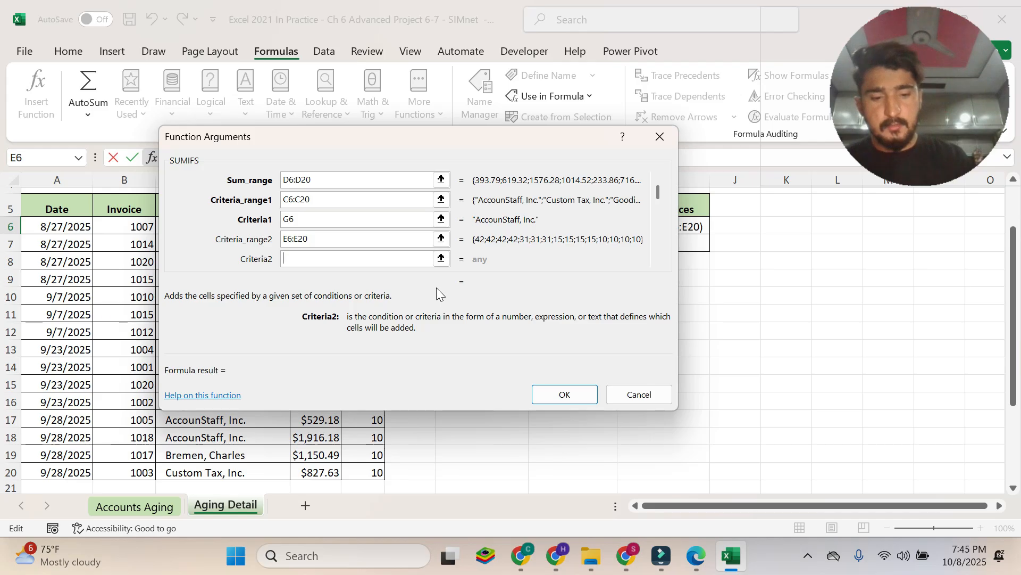
text(")
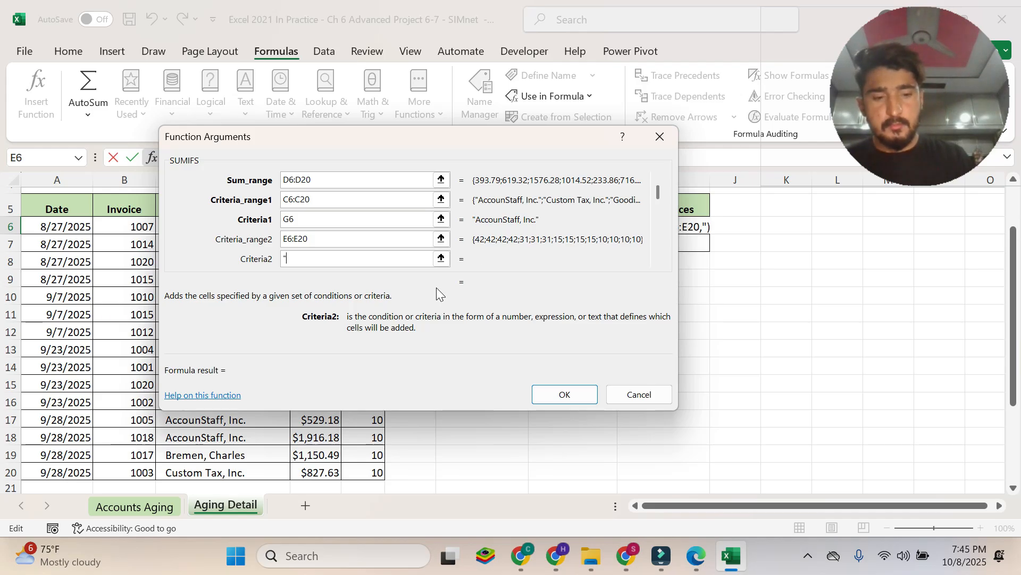
key(BackSpace)
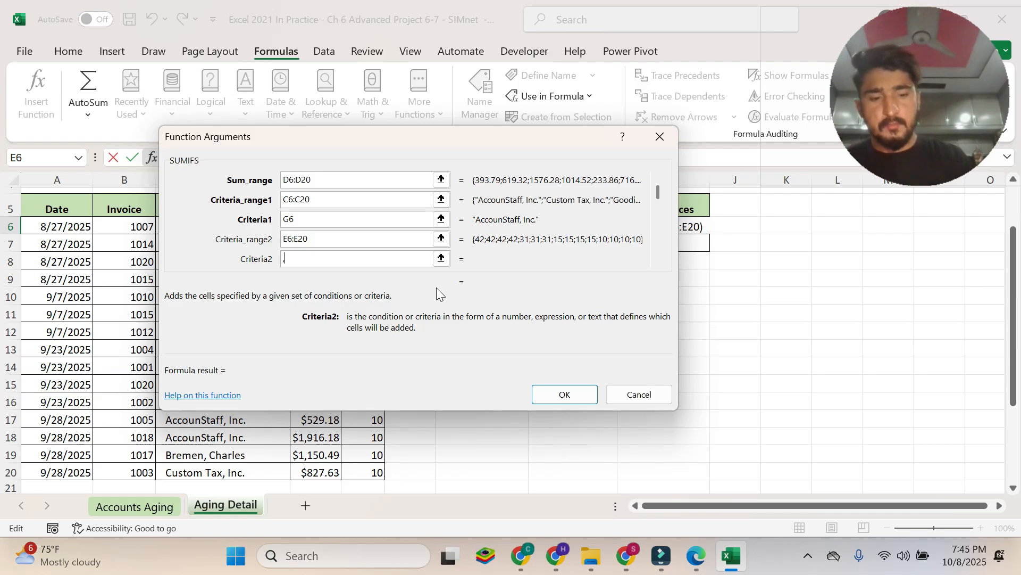
text(,")
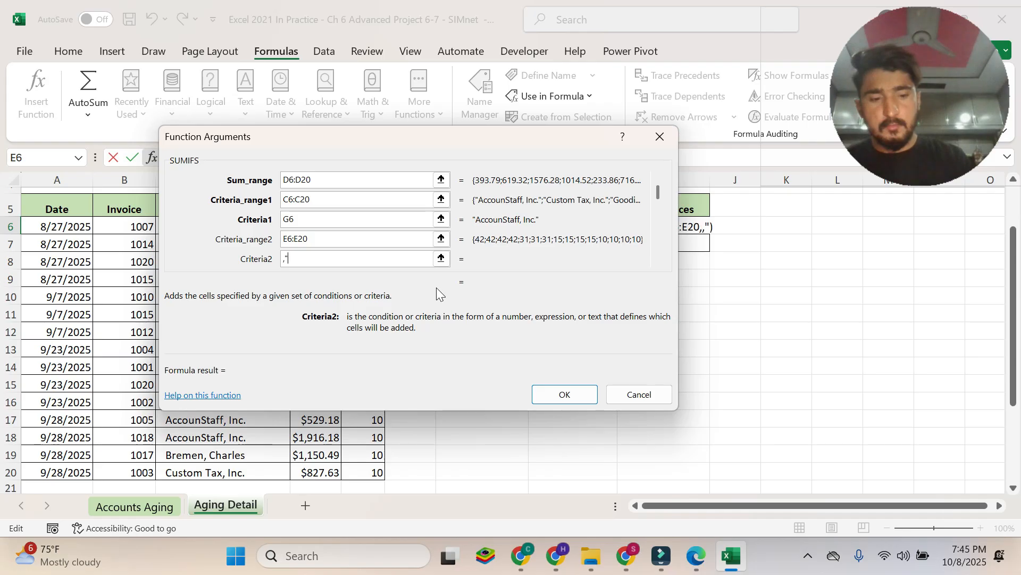
text(>)
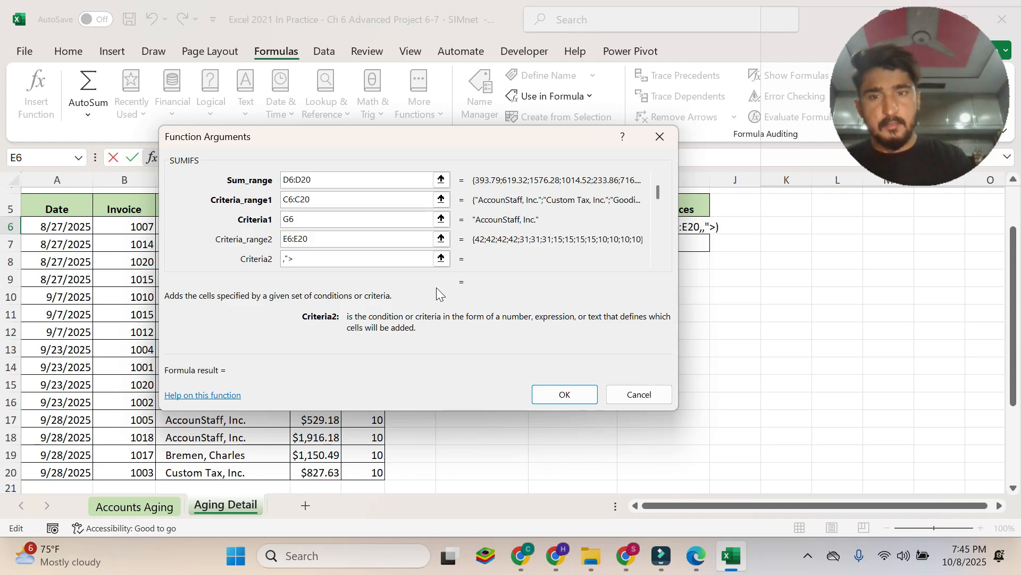
text(=)
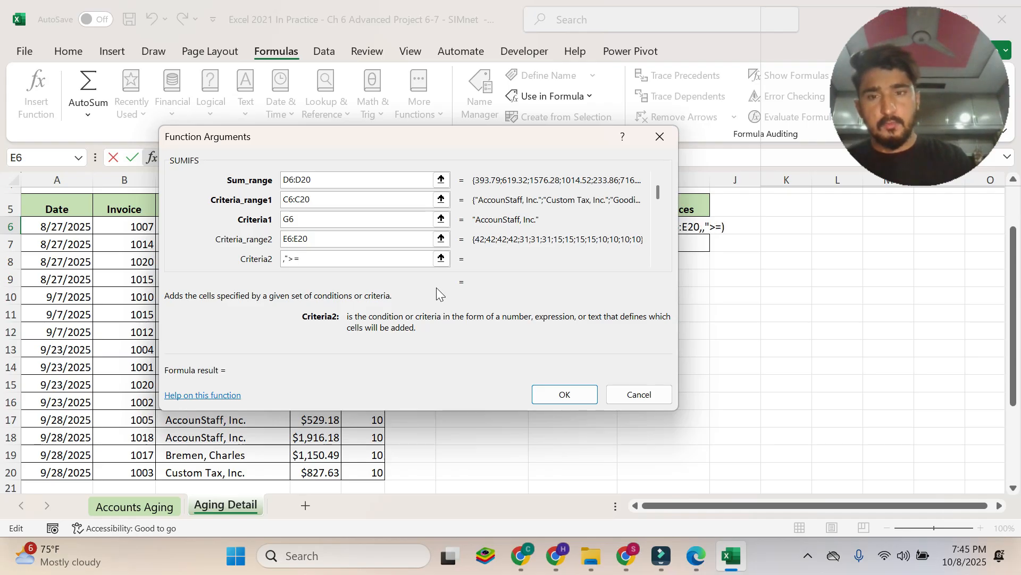
text(30)
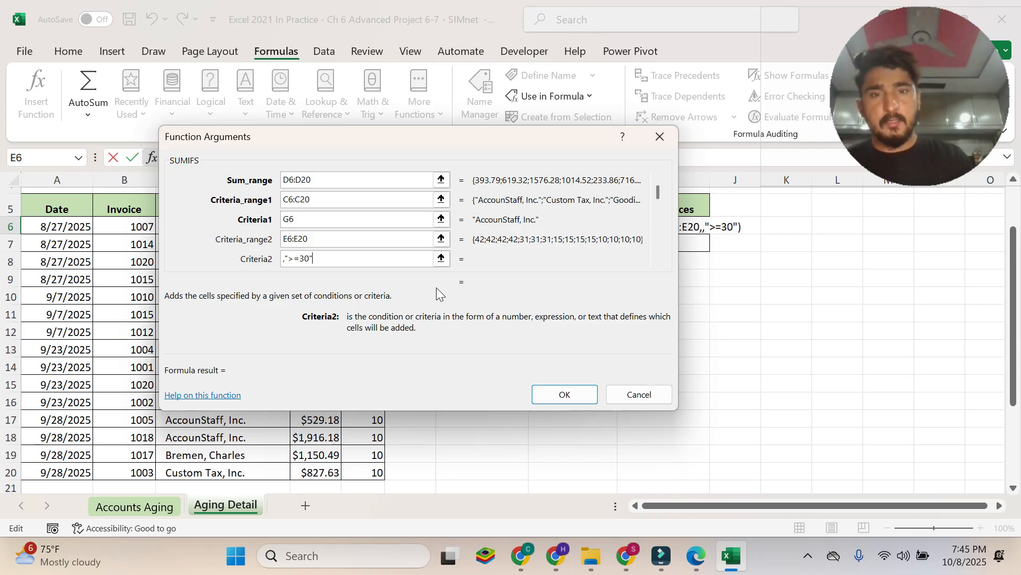
click(285, 258)
key(BackSpace)
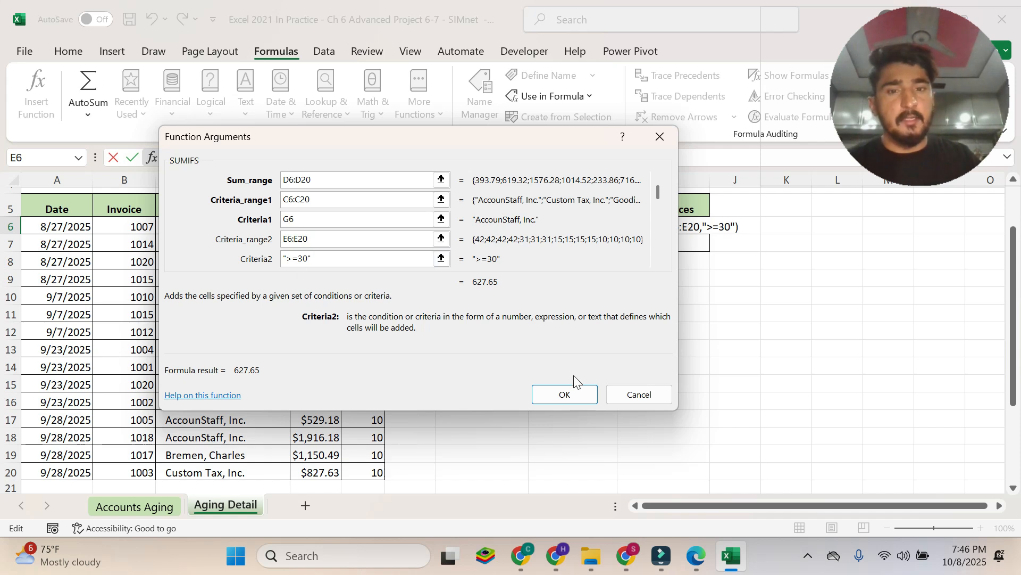
click(565, 394)
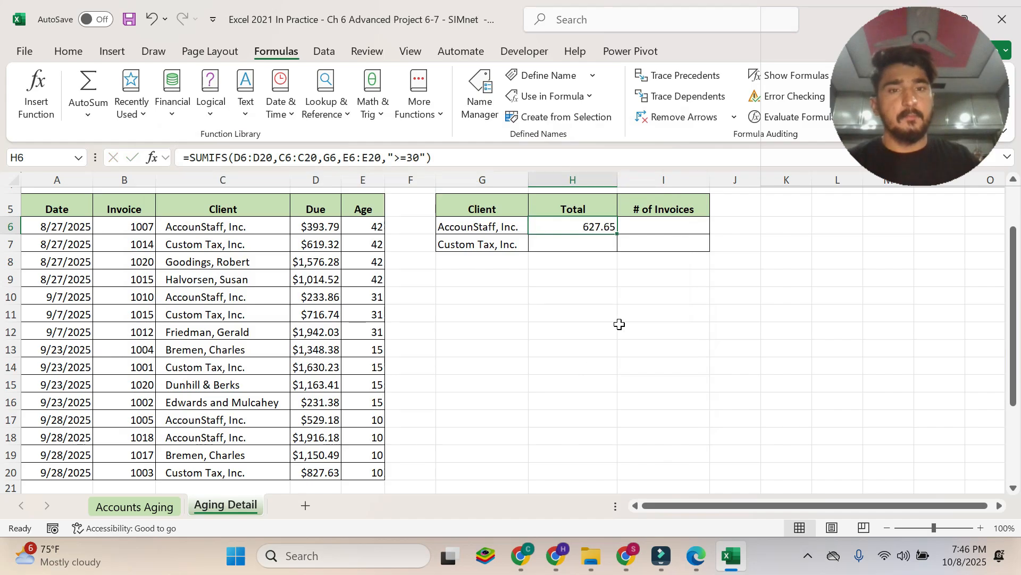
Switch to the Edge PDF and read instruction 4d about using SUMIFS for Custom Tax in cell H7
click(697, 556)
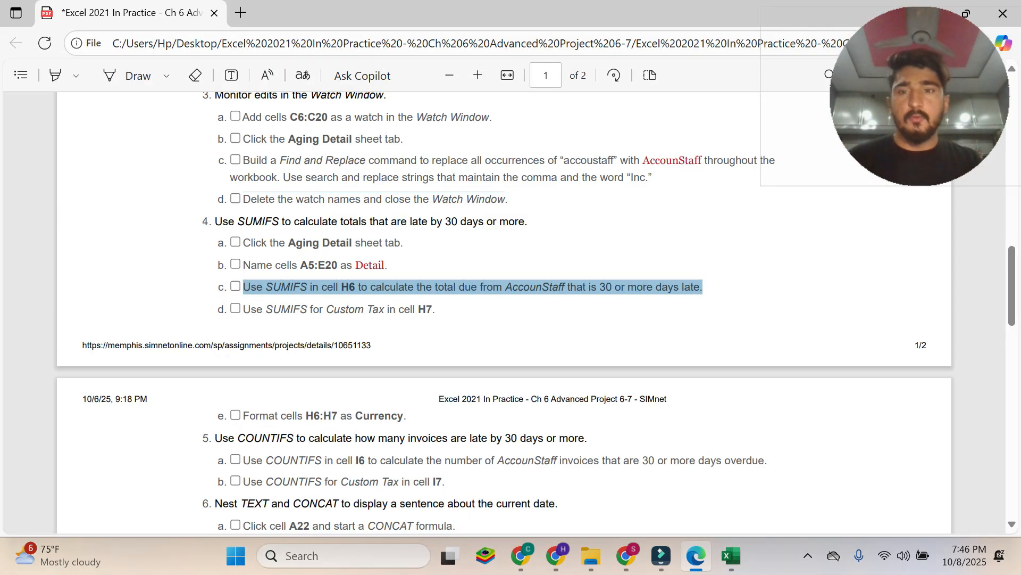
drag(244, 309, 428, 309)
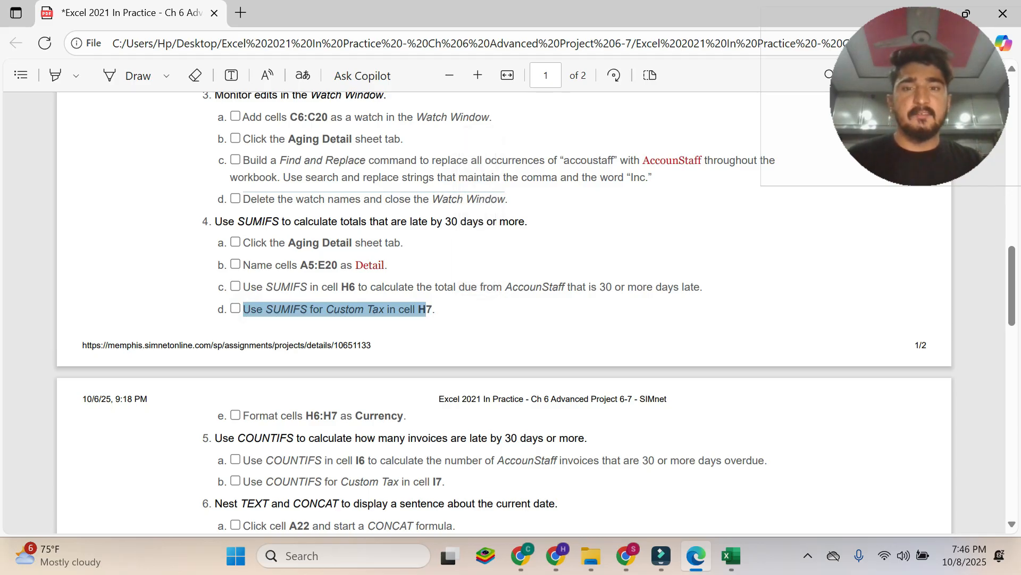
click(429, 310)
Switch to Excel and start a SUMIFS function in cell H7 with D6:D20 as the sum range
mouse_move(743, 569)
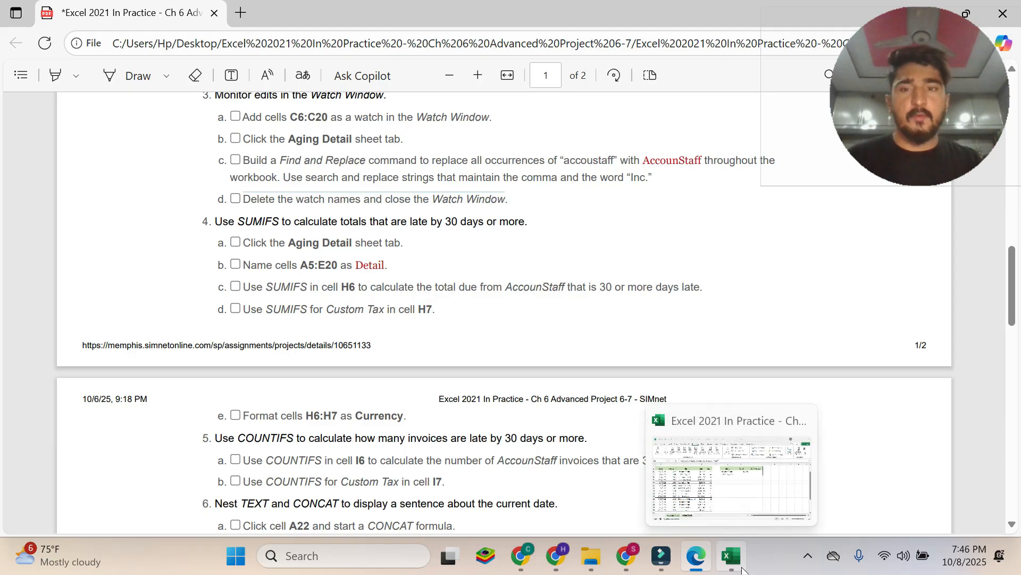
click(733, 566)
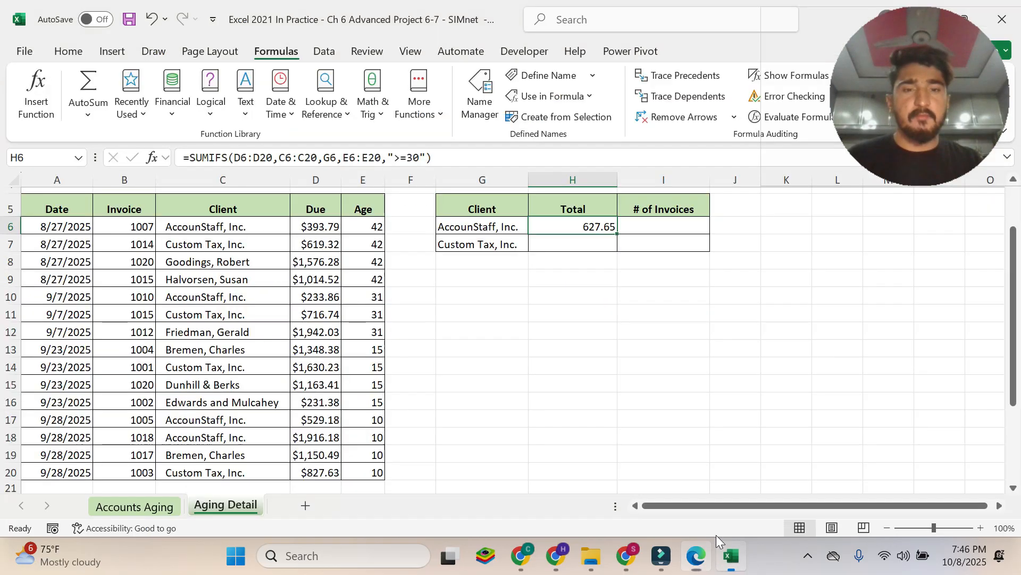
click(571, 250)
text(=sumi)
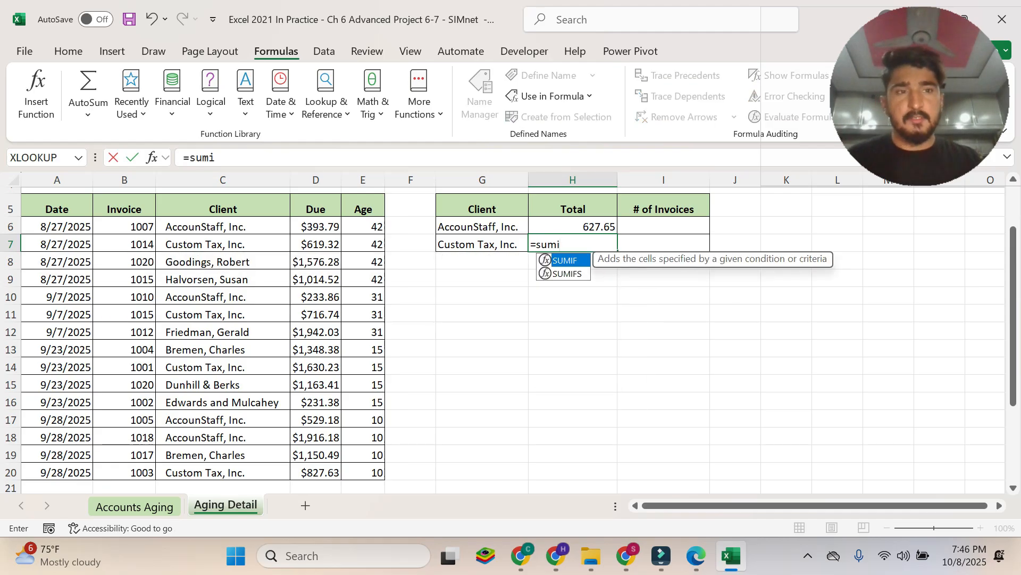
double_click(574, 273)
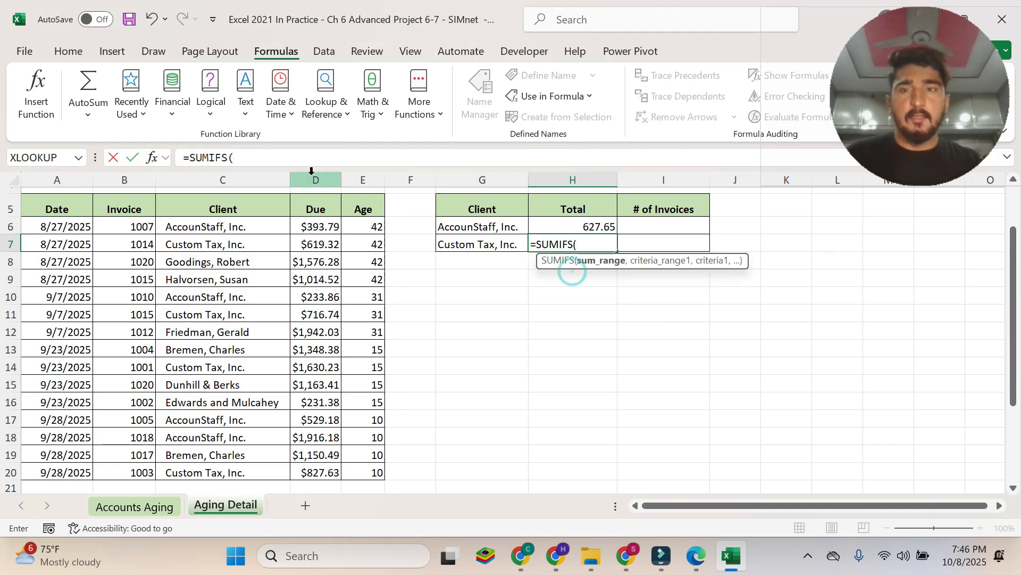
click(156, 159)
drag(436, 140, 719, 244)
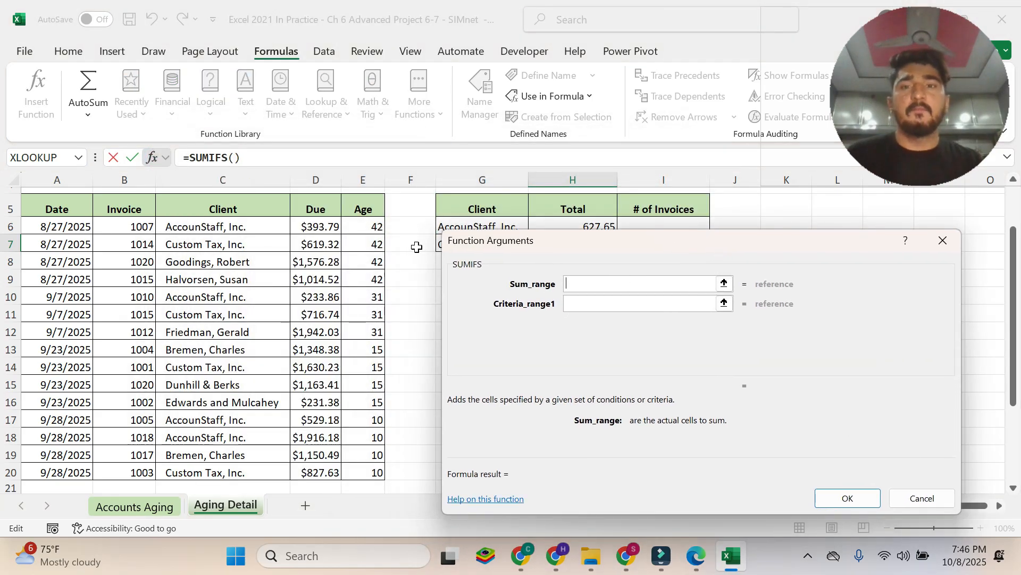
drag(311, 228, 316, 475)
key(Tab)
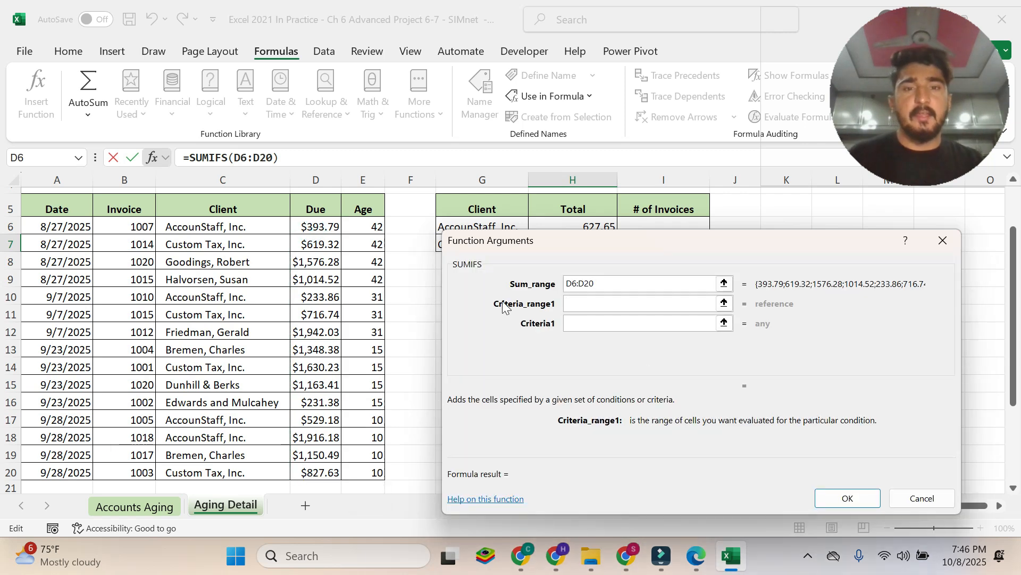
Set the H7 SUMIFS function's first criteria range to the clients in C6:C20 and its first criterion to cell G7
drag(223, 226, 287, 473)
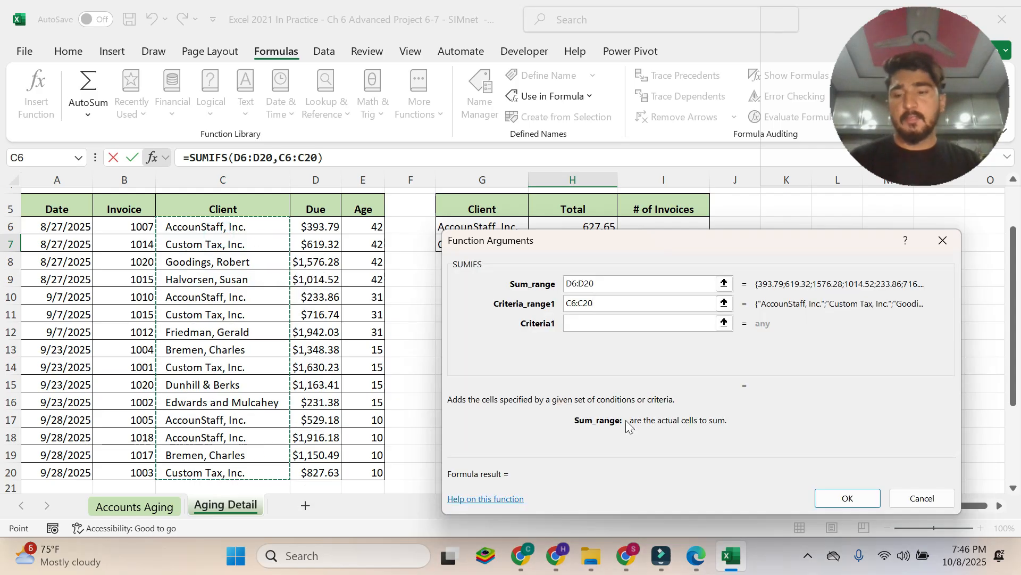
key(Tab)
drag(688, 254, 749, 298)
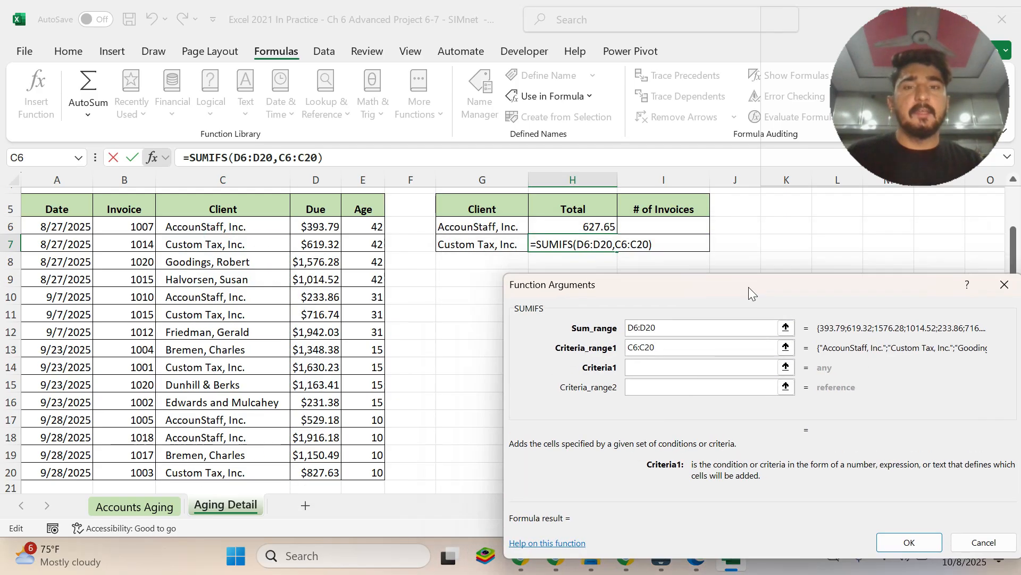
click(475, 245)
drag(694, 279, 670, 264)
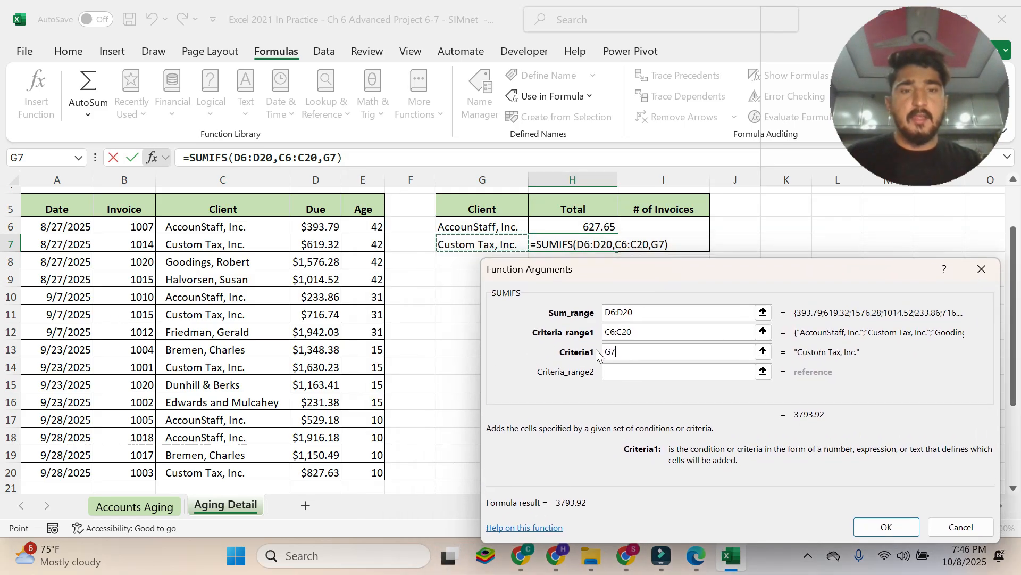
Add E6:E20 as the second criteria range with the criterion ">=30" and complete the H7 SUMIFS formula
key(Tab)
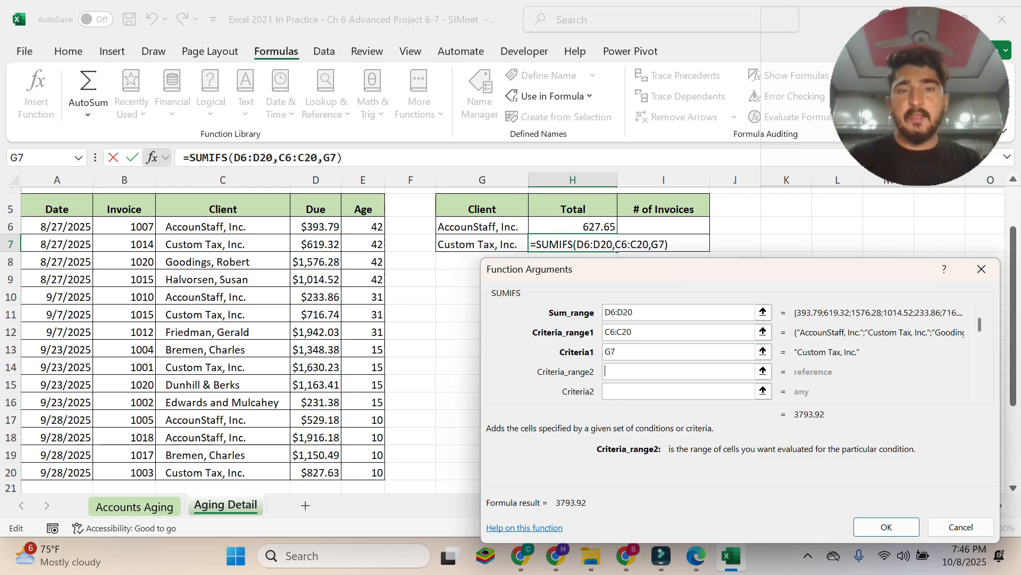
drag(367, 226, 371, 467)
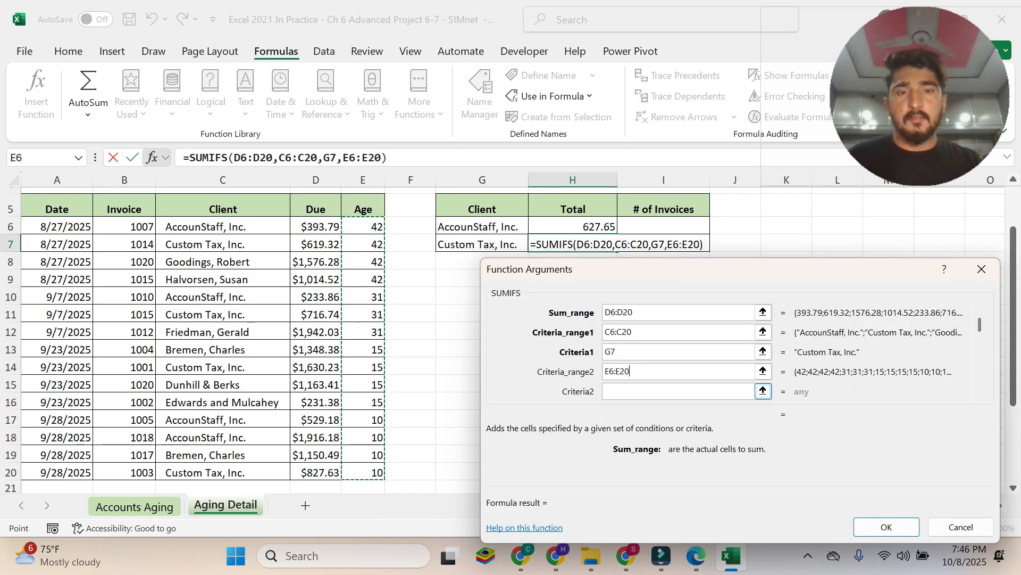
key(Tab)
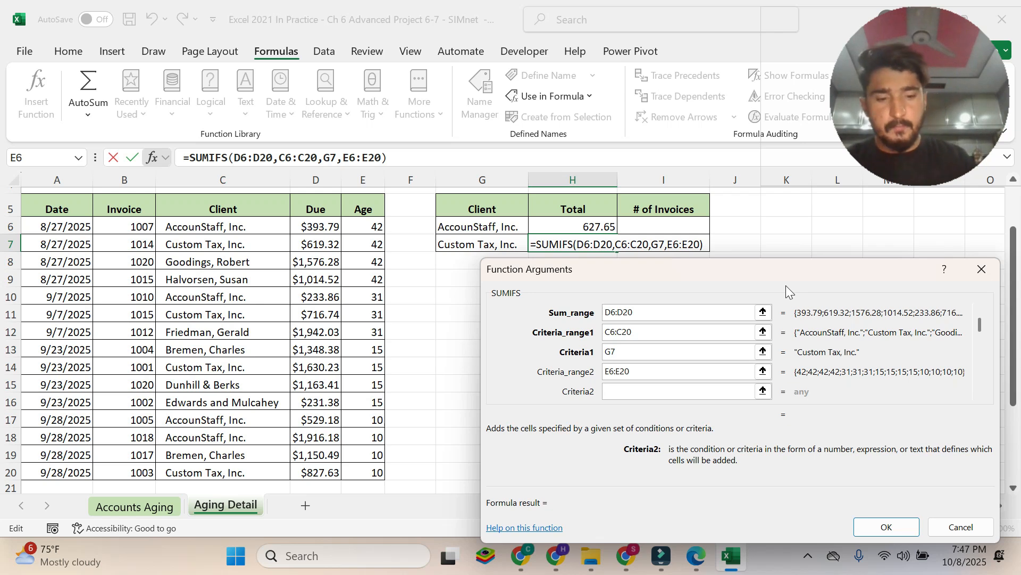
text(")
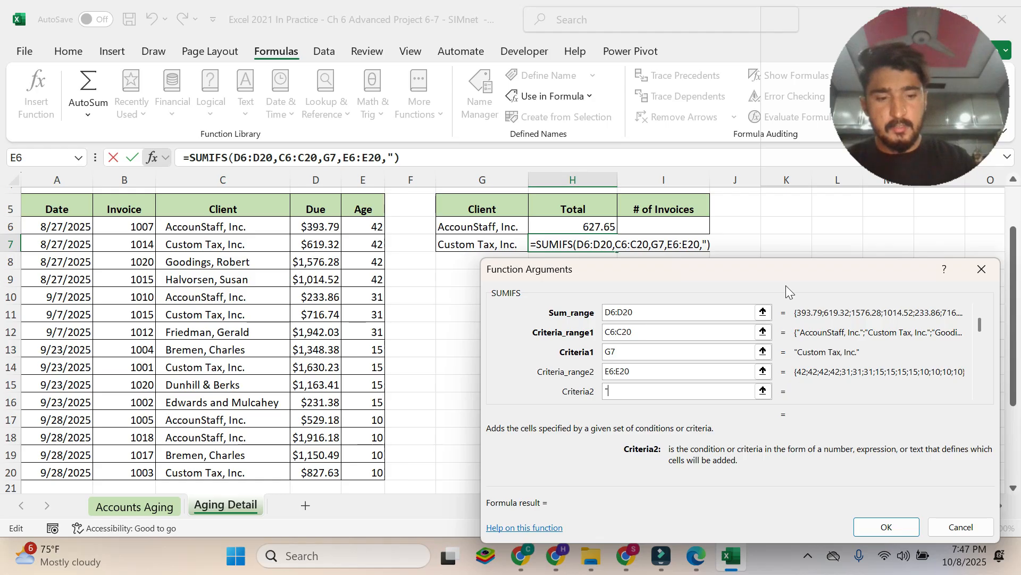
text(>)
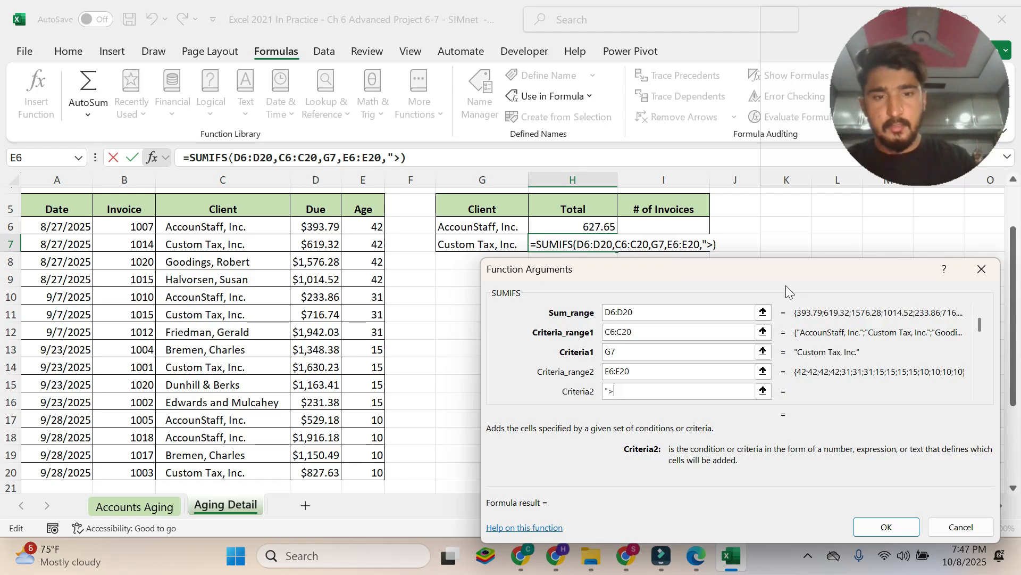
text(=30")
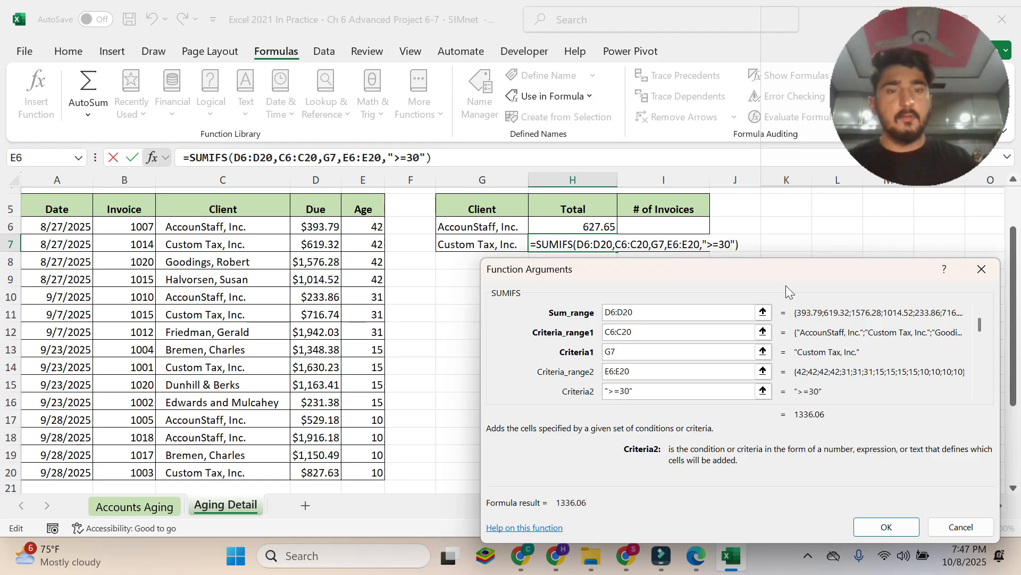
click(897, 529)
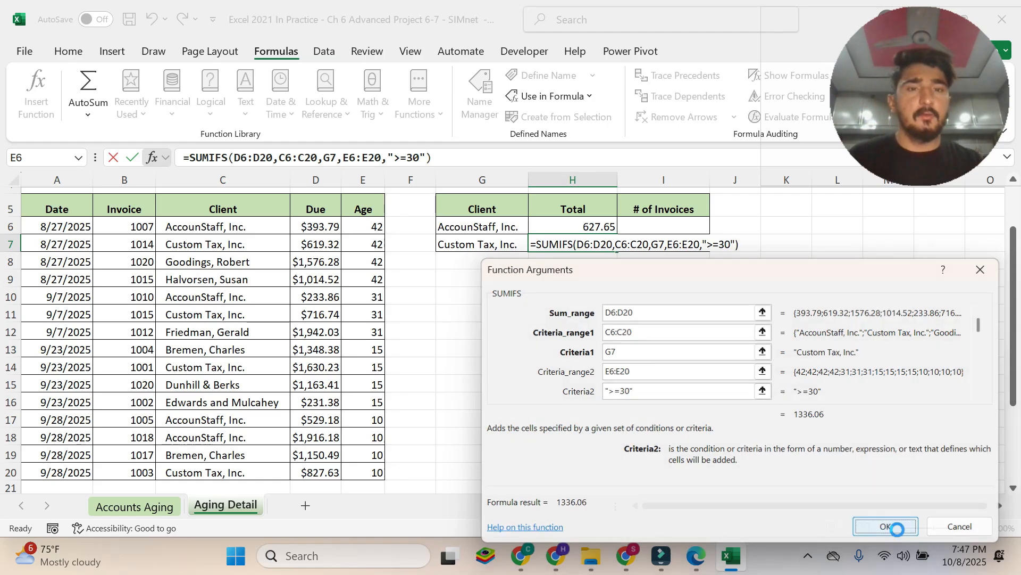
Switch to the Edge PDF to review the remaining instructions and compare the Excel totals in H6:H7 with Figure 6-121
click(698, 555)
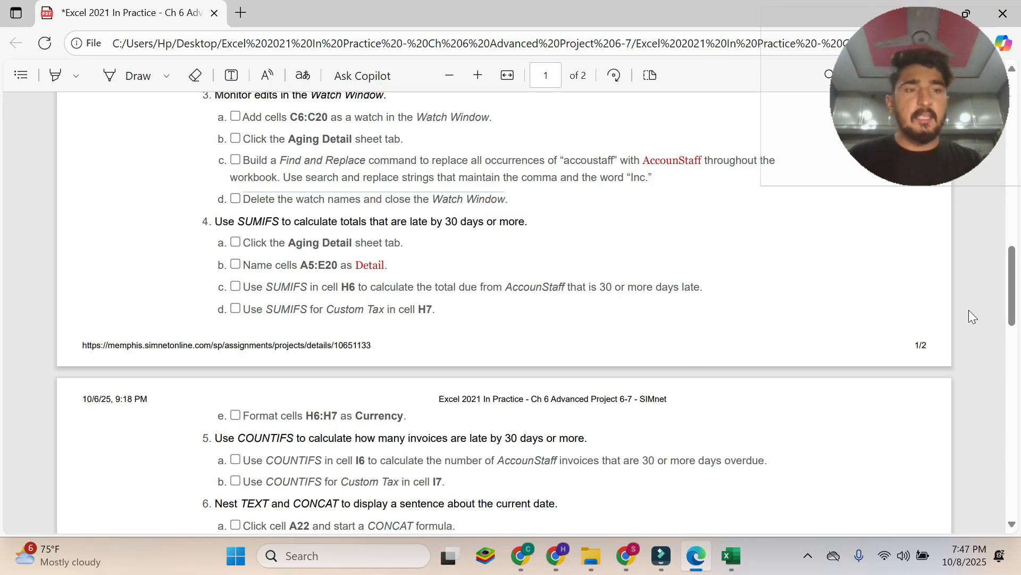
drag(1016, 289, 1019, 329)
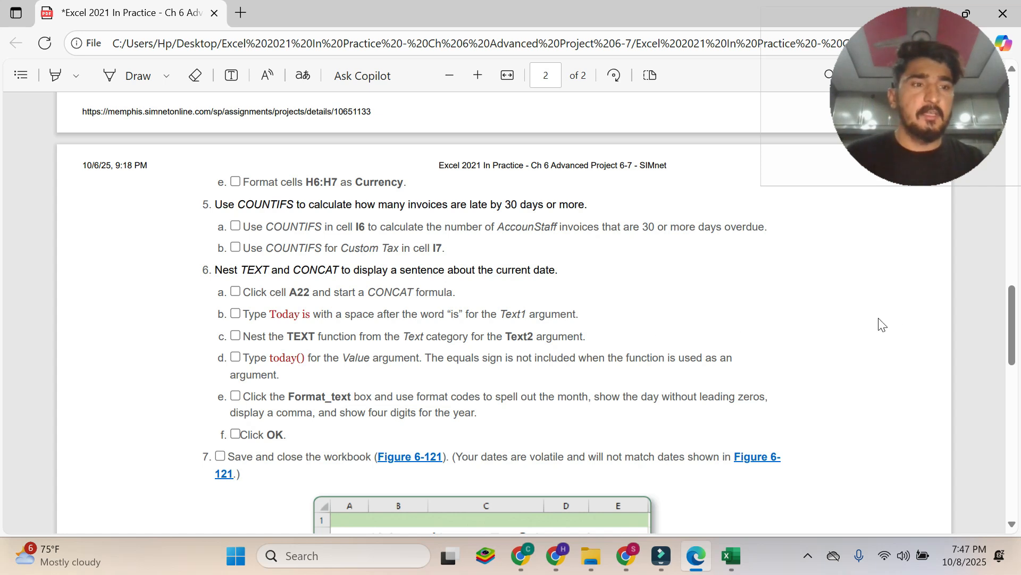
drag(1015, 319, 998, 448)
scroll(998, 447, up, 3)
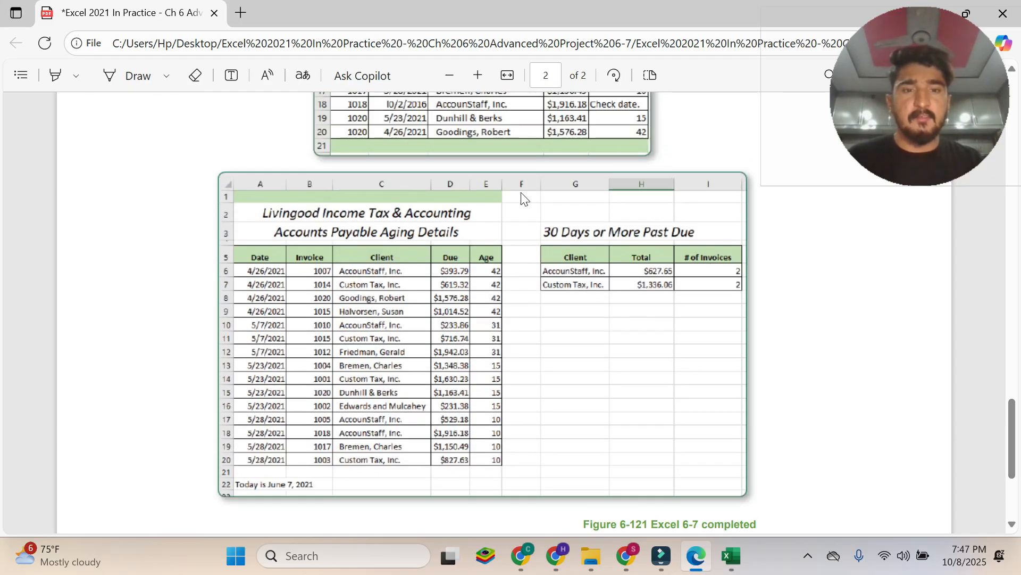
click(732, 555)
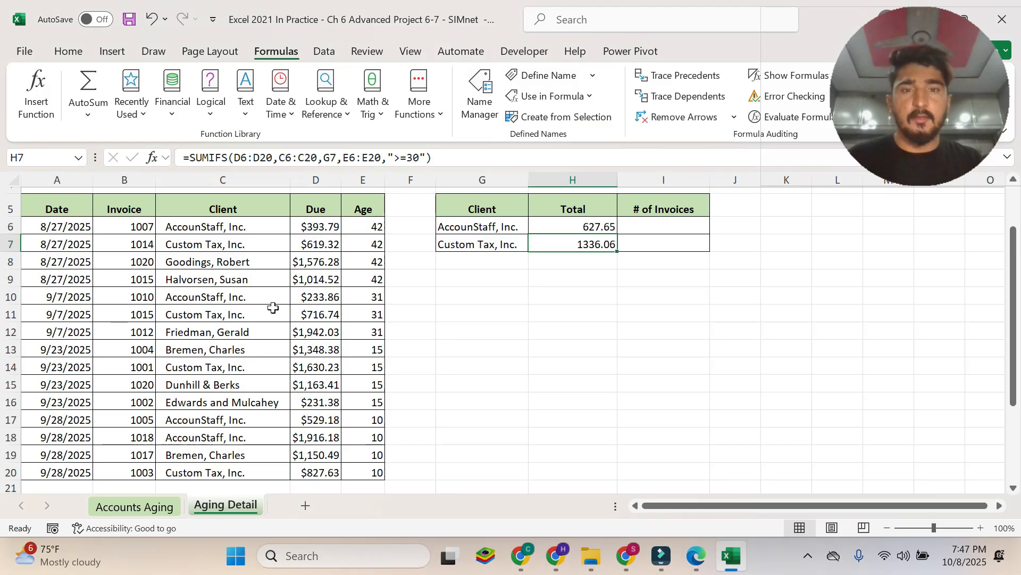
click(690, 568)
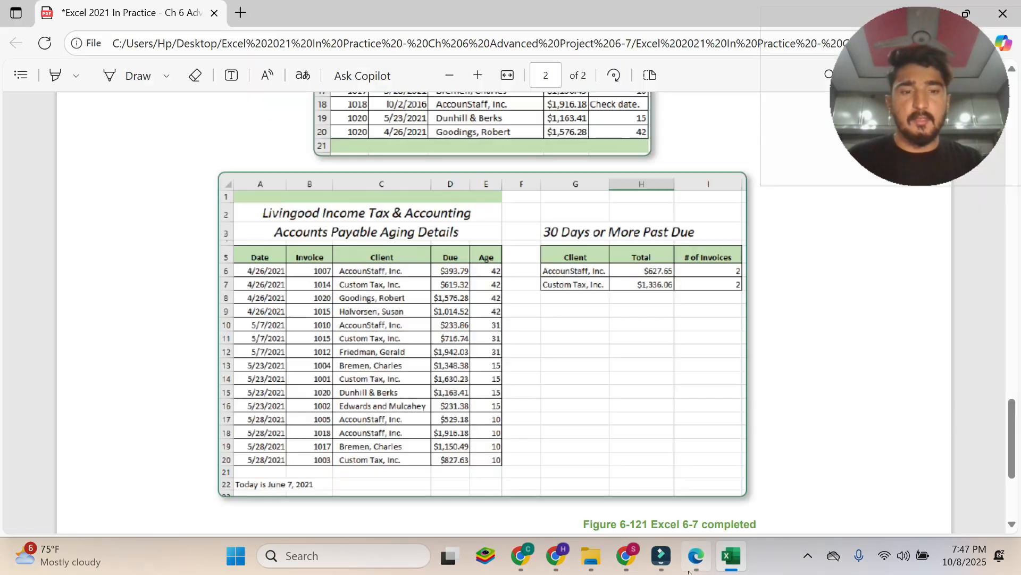
drag(1016, 432, 1019, 101)
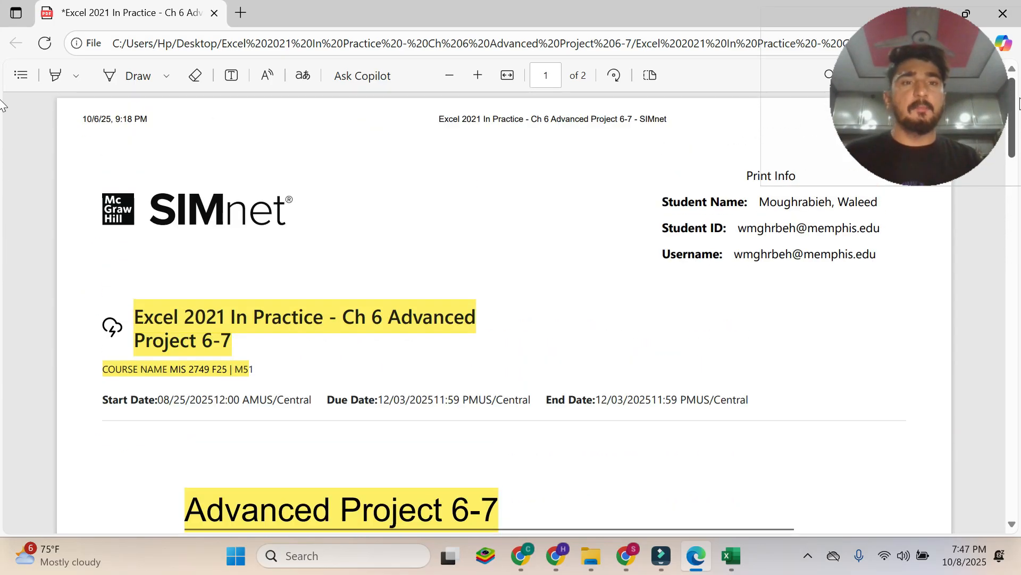